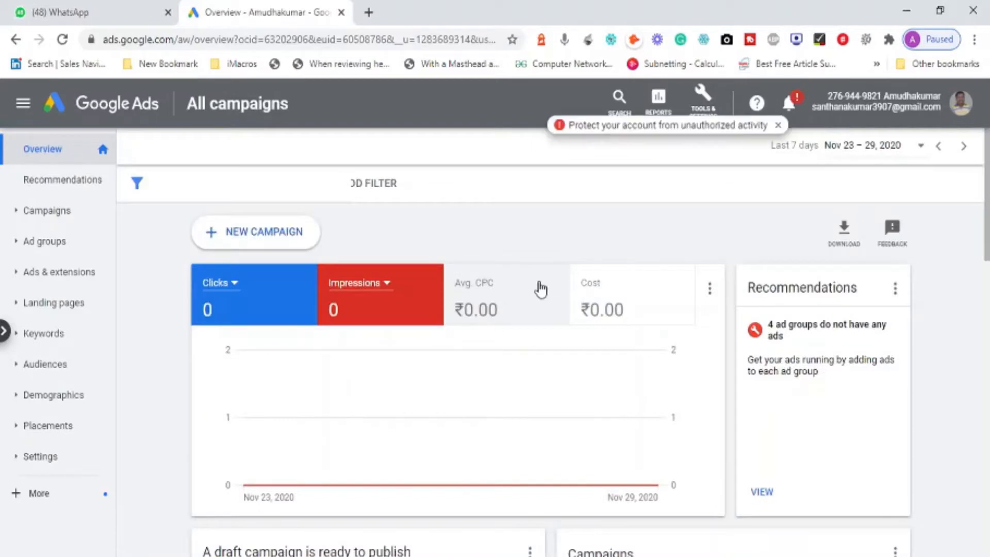
Start a new campaign and choose Sales as its goal
click(284, 231)
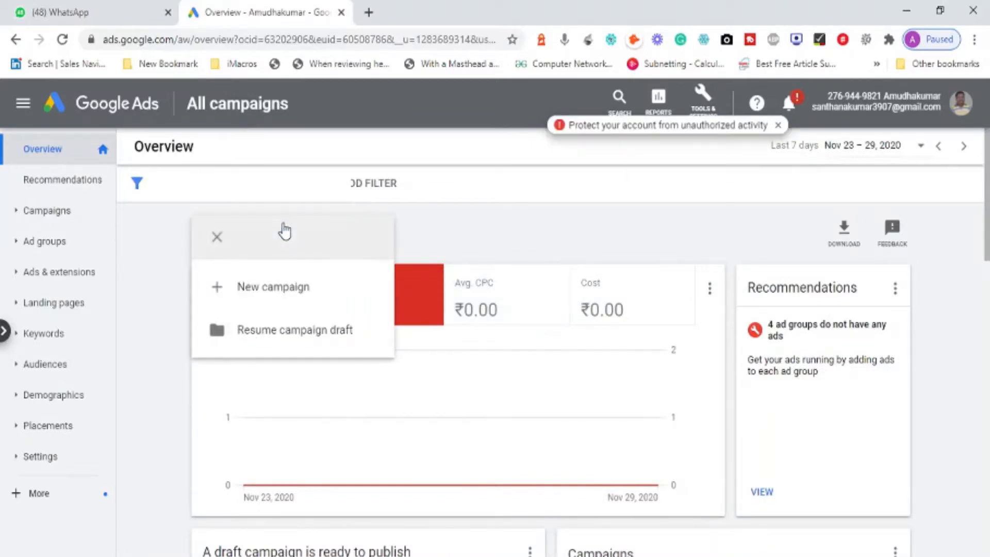
click(263, 293)
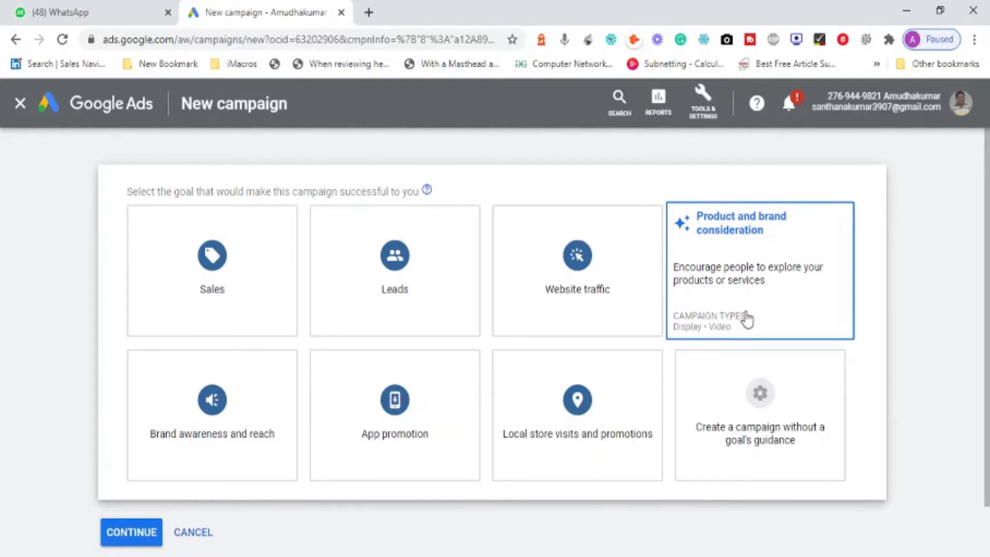
click(222, 268)
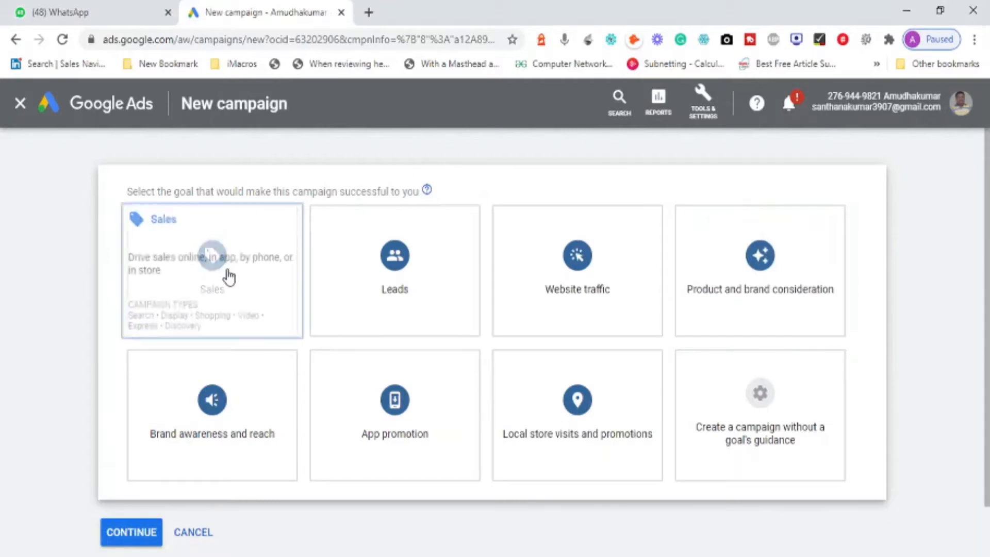
click(183, 307)
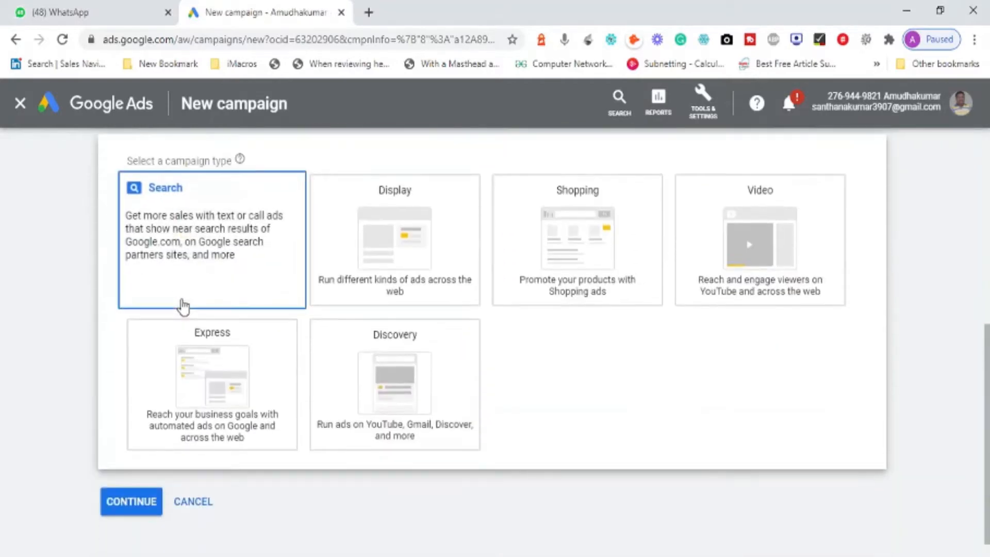
Try the Display campaign type to see its subtypes, and settle on Shopping as the campaign type
click(361, 263)
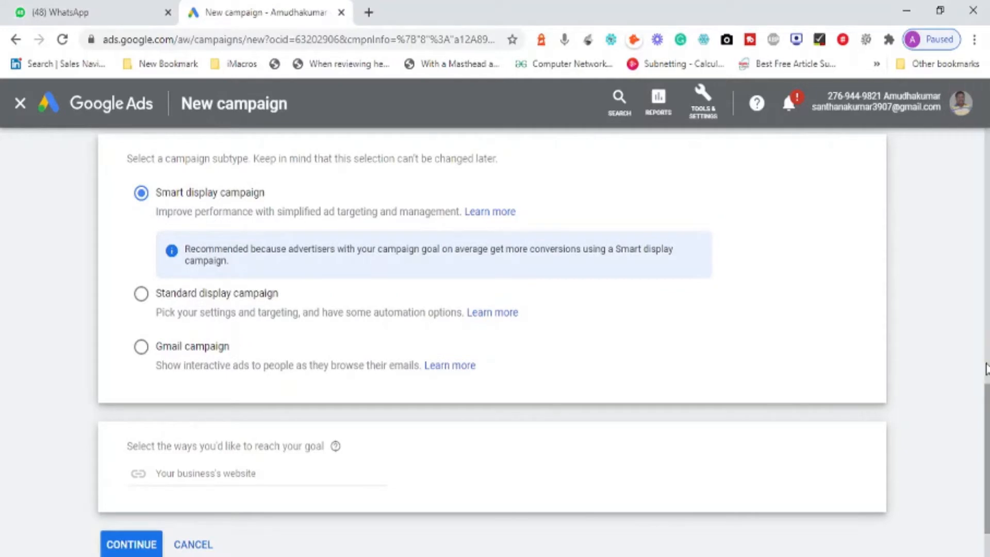
click(986, 368)
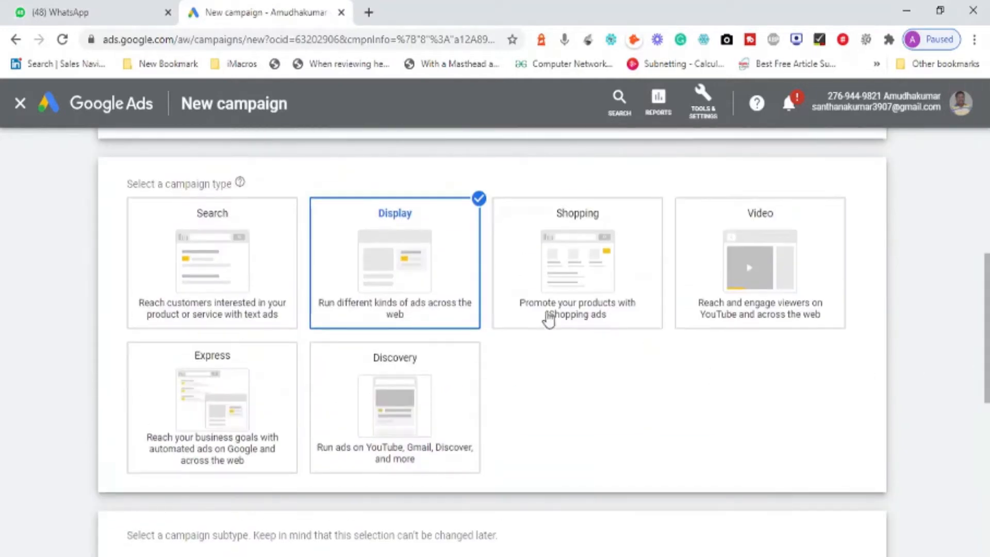
click(602, 275)
Examine the Shopping campaign's settings, especially the Merchant Center account selected for advertising products
scroll(605, 277, down, 3)
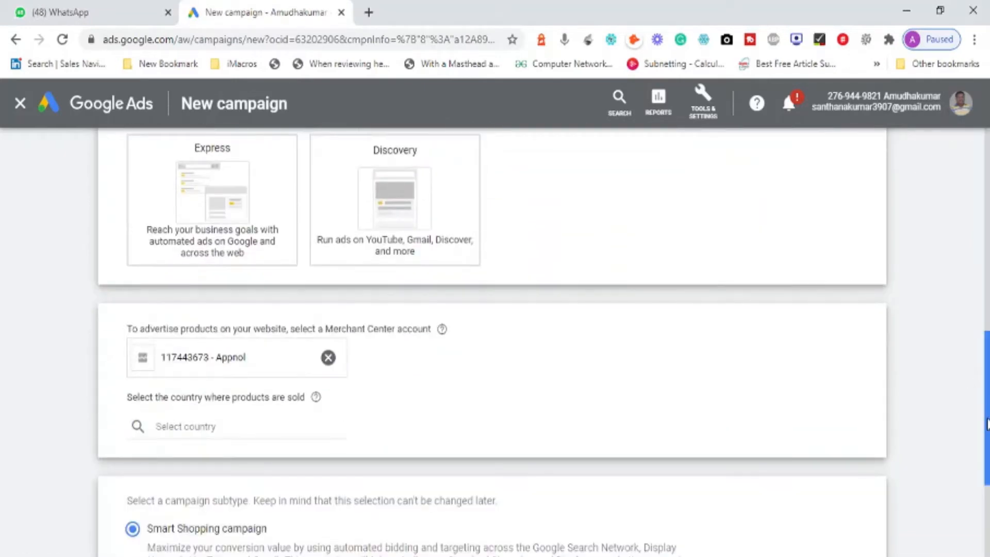
drag(986, 427, 986, 355)
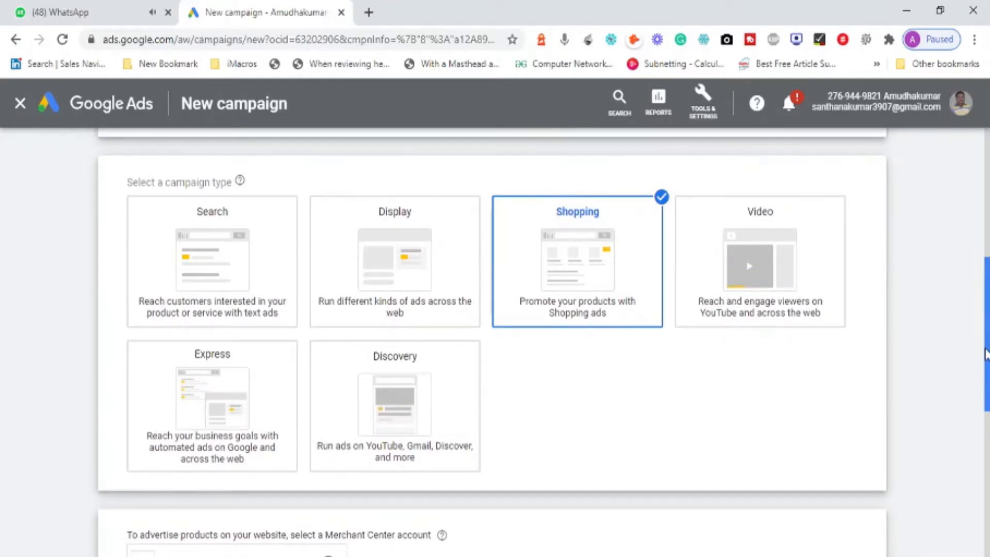
mouse_move(986, 355)
mouse_down()
mouse_move(987, 430)
mouse_move(987, 367)
mouse_up()
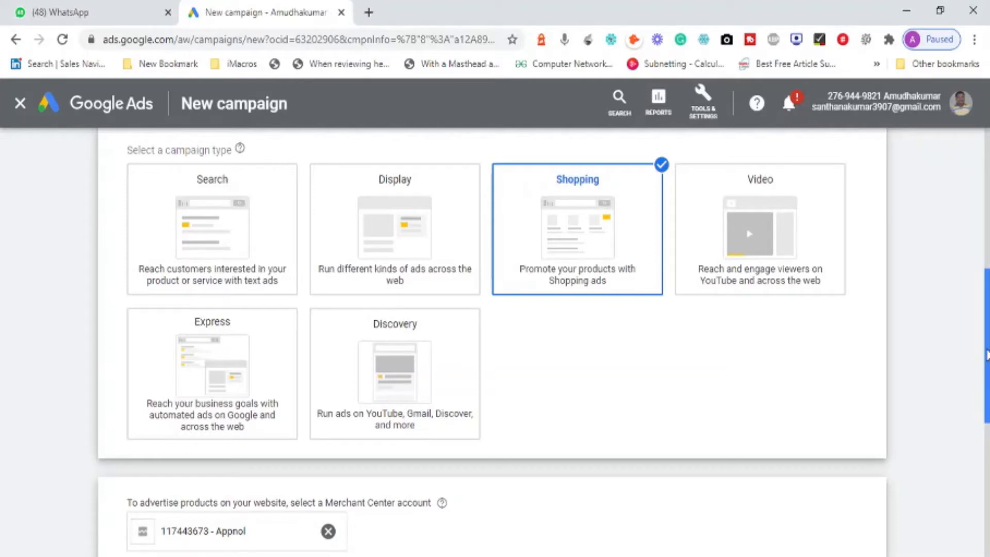
drag(987, 355, 989, 446)
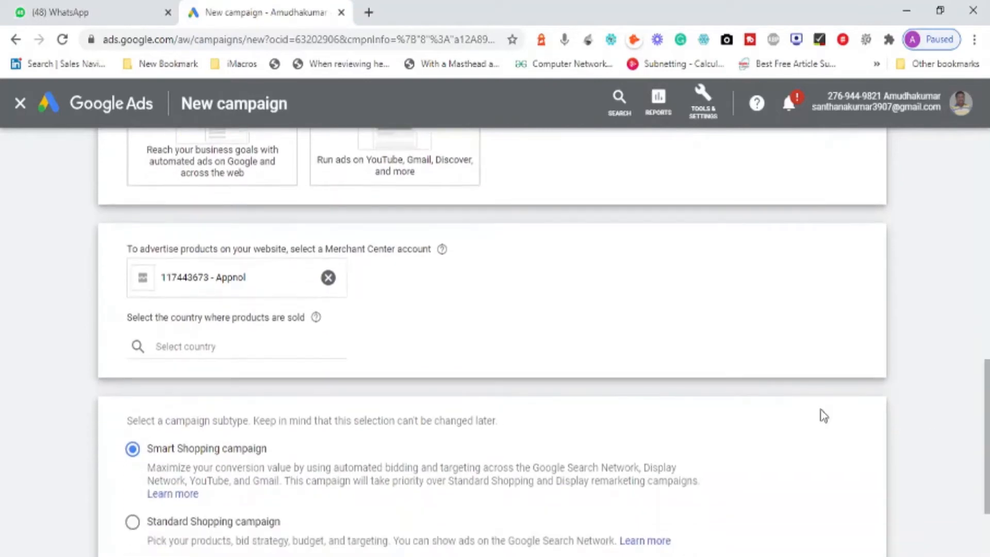
triple_click(197, 280)
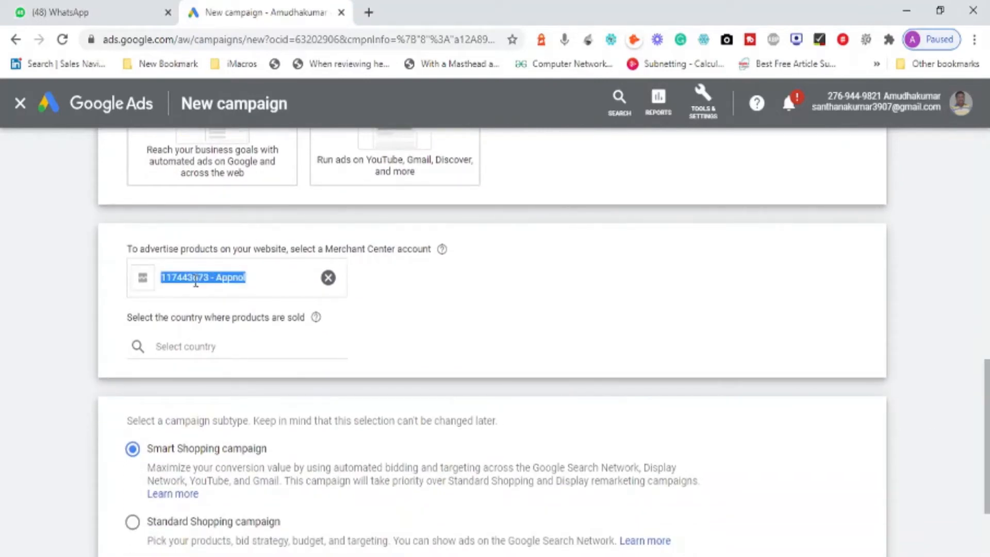
click(521, 338)
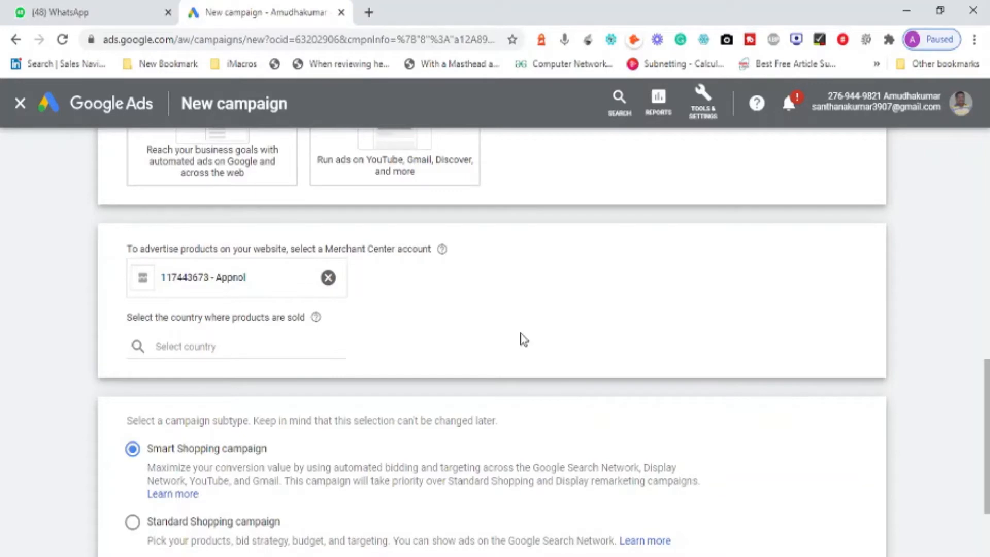
Search Google for "google merchant center" in a new browser tab
click(369, 12)
text(google mer)
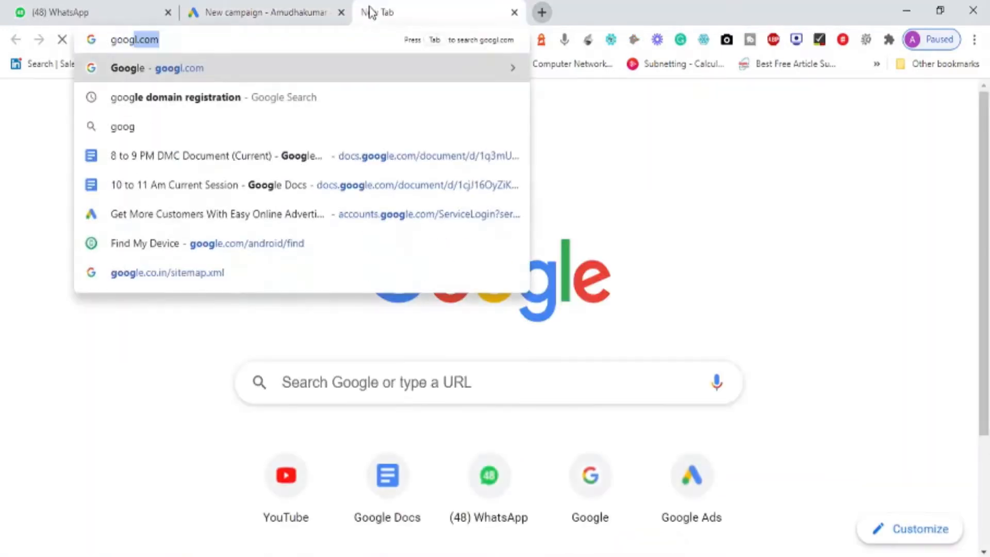
text(chant center)
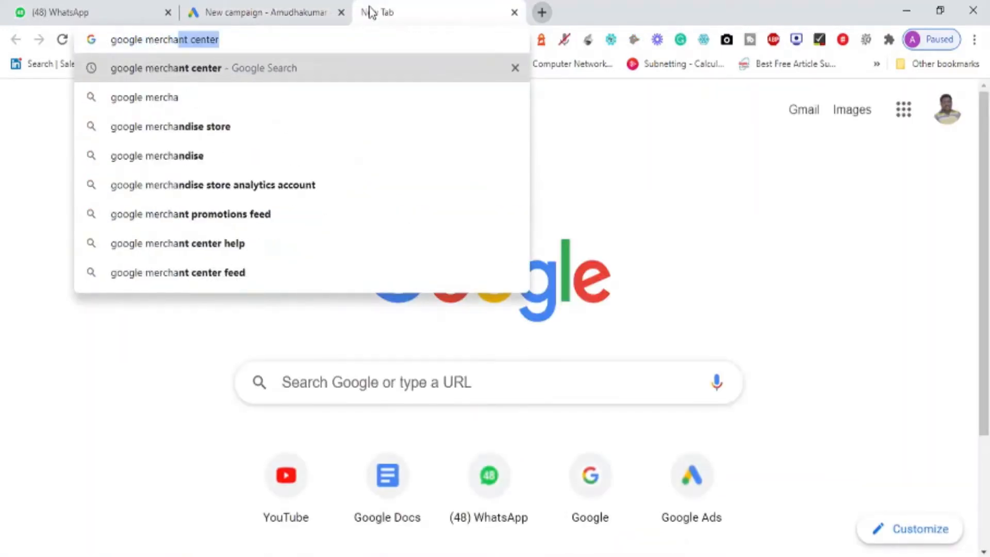
key(BackSpace)
text(ent)
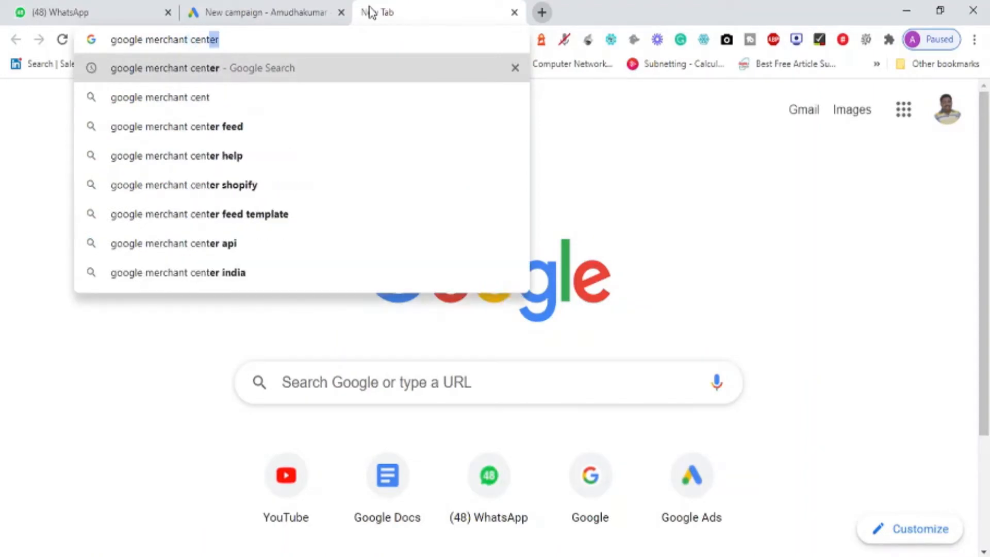
key(Return)
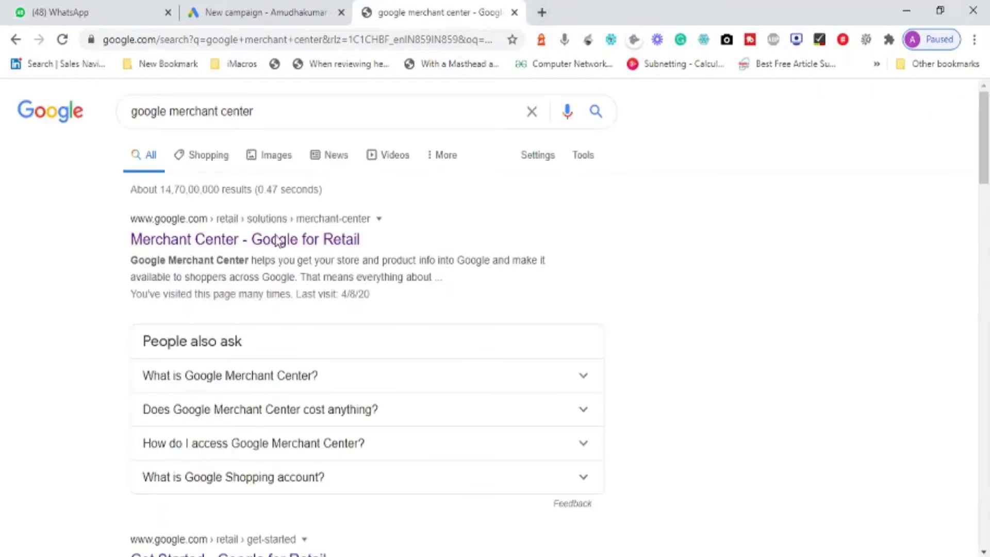
Open the Merchant Center page from the search results, sign in to Merchant Center and dismiss the notice about linking platforms
click(223, 239)
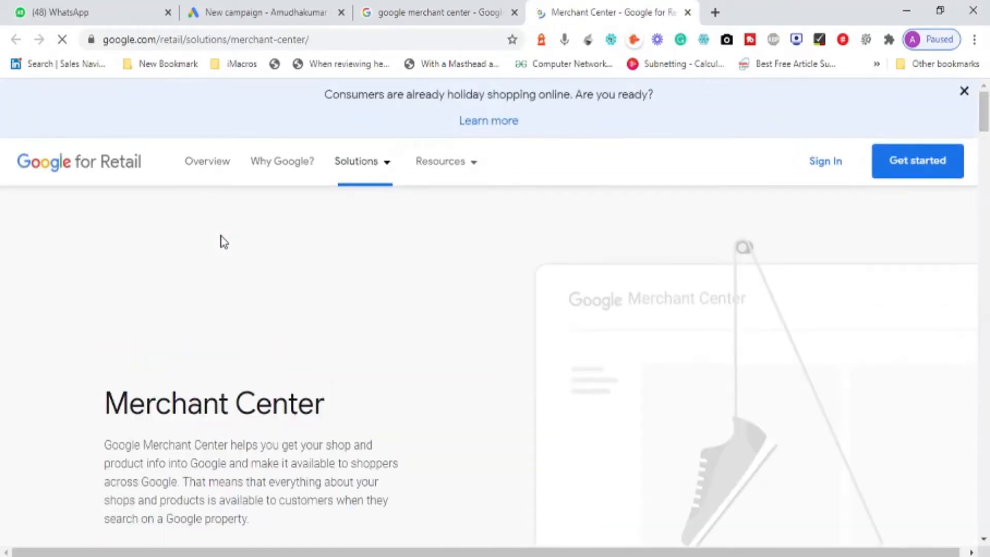
click(830, 170)
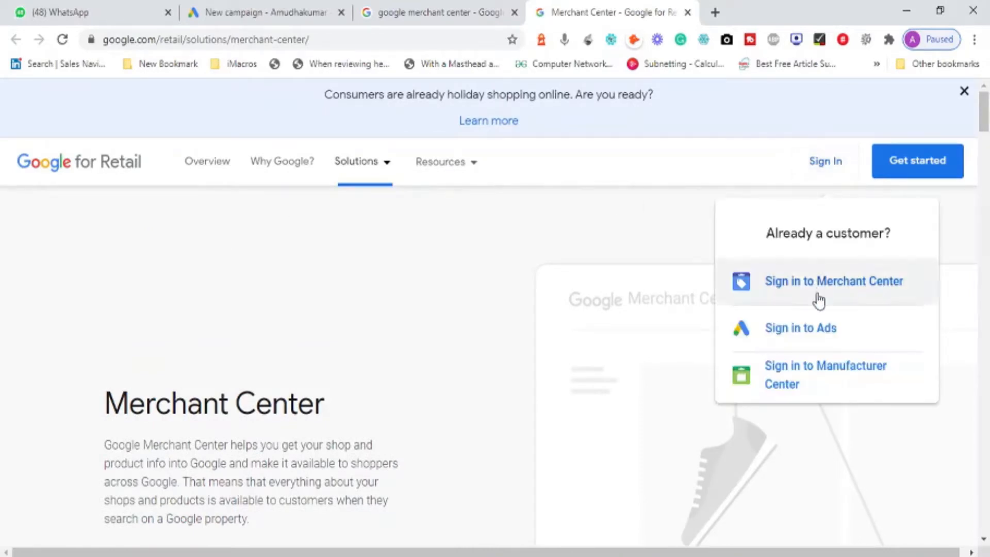
click(786, 289)
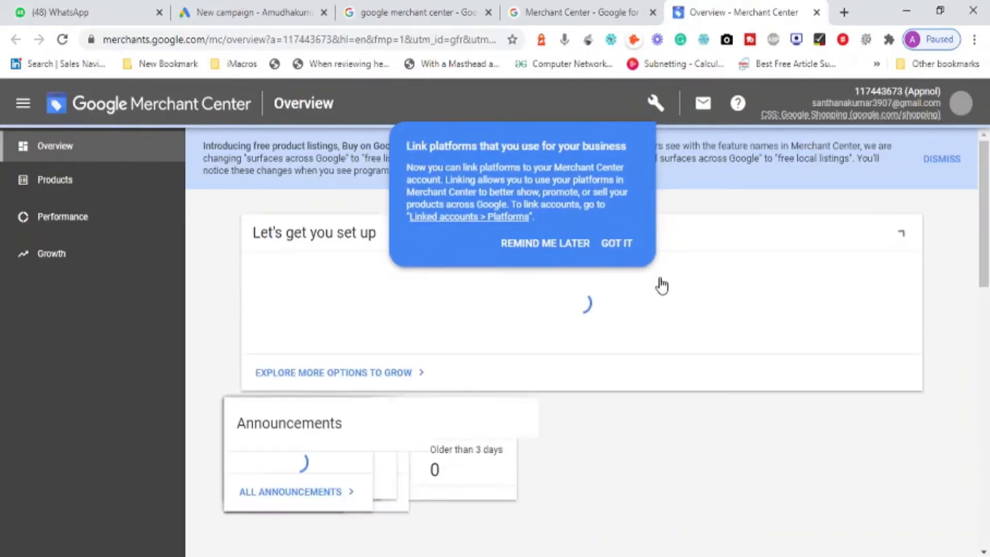
click(622, 249)
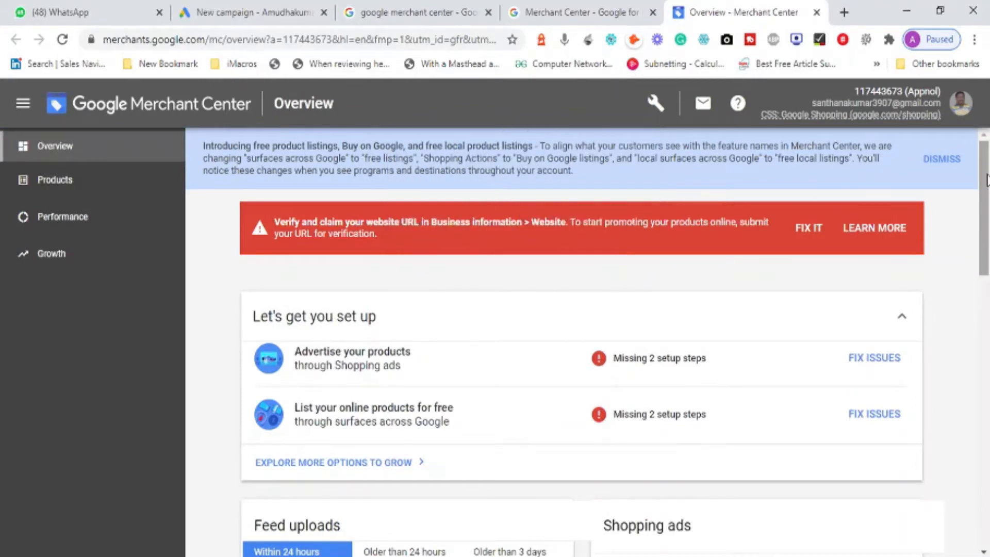
Check the account identifier in Merchant Center and open its linked Google Ads accounts
drag(987, 181, 773, 124)
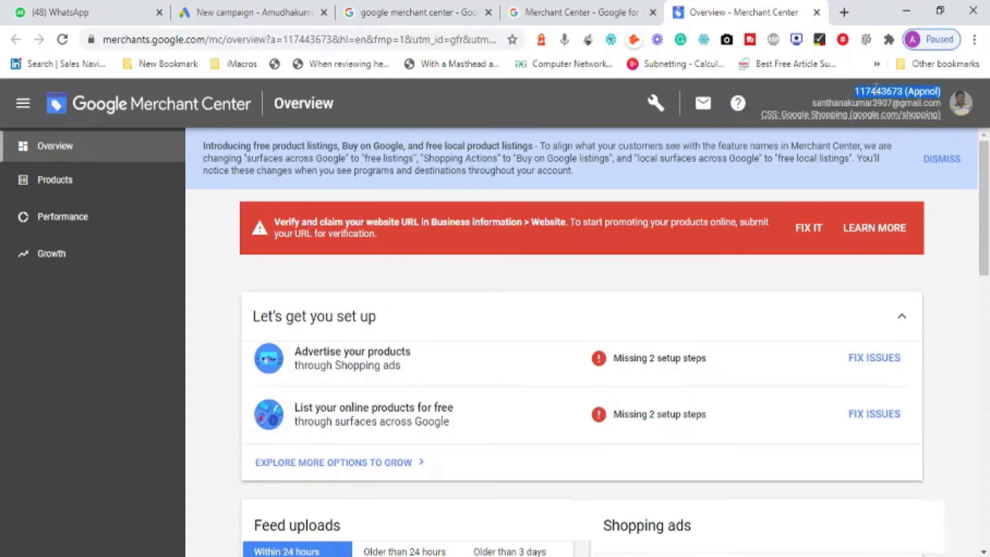
click(656, 103)
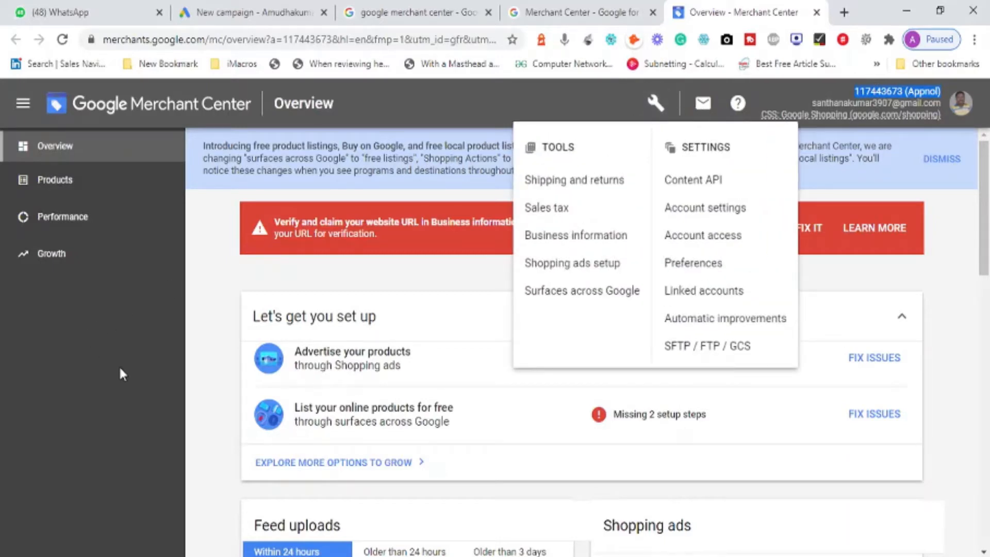
click(703, 290)
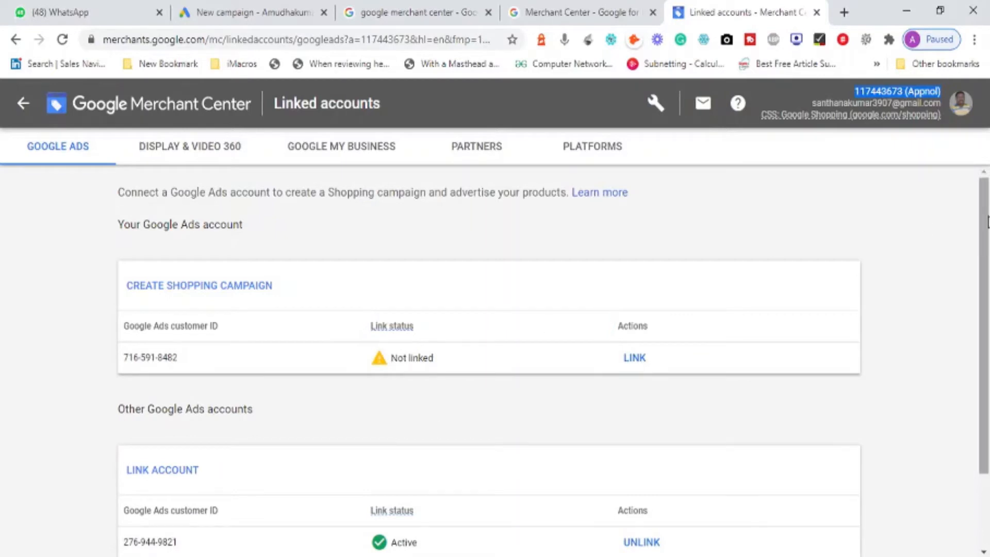
scroll(988, 221, down, 2)
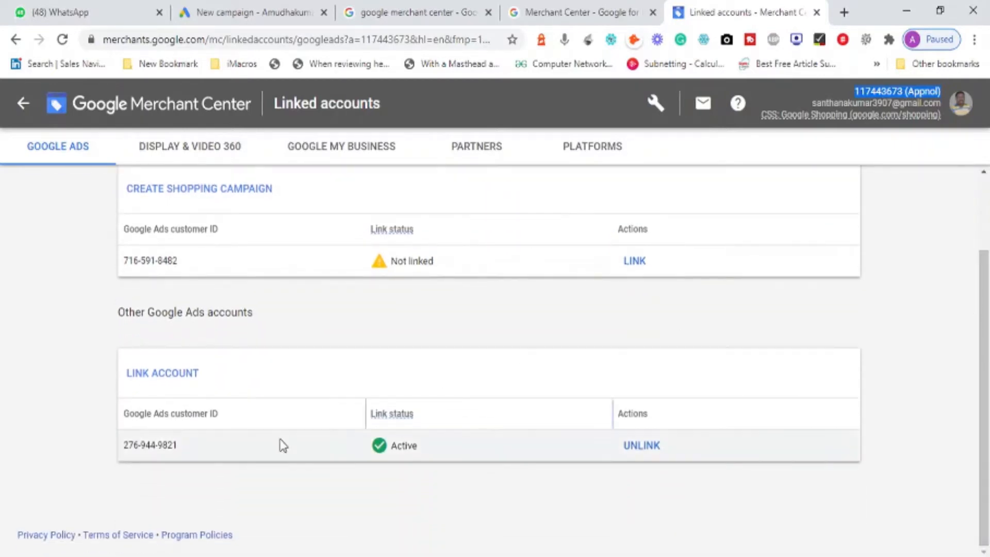
Compare the active linked customer ID in Merchant Center with the account ID shown in Google Ads
triple_click(129, 448)
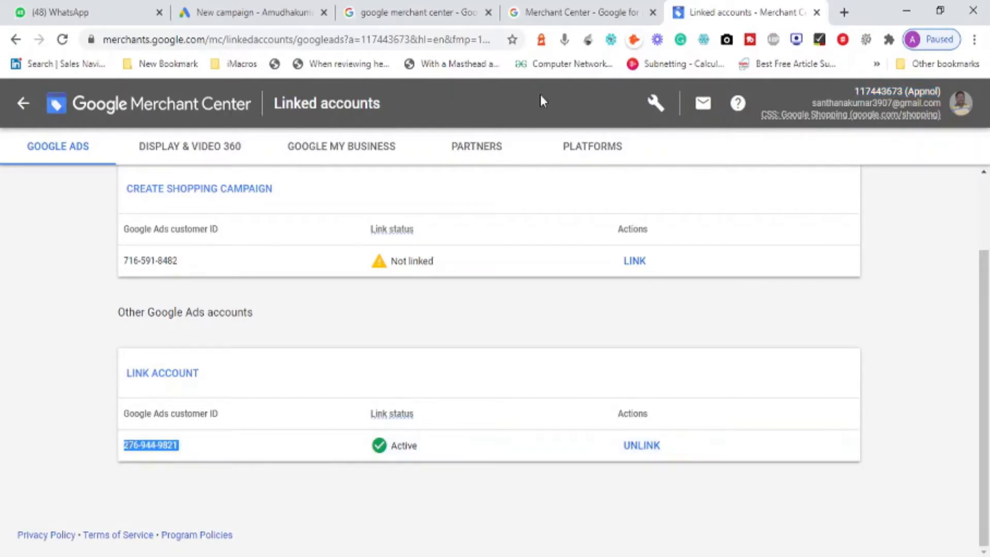
click(219, 15)
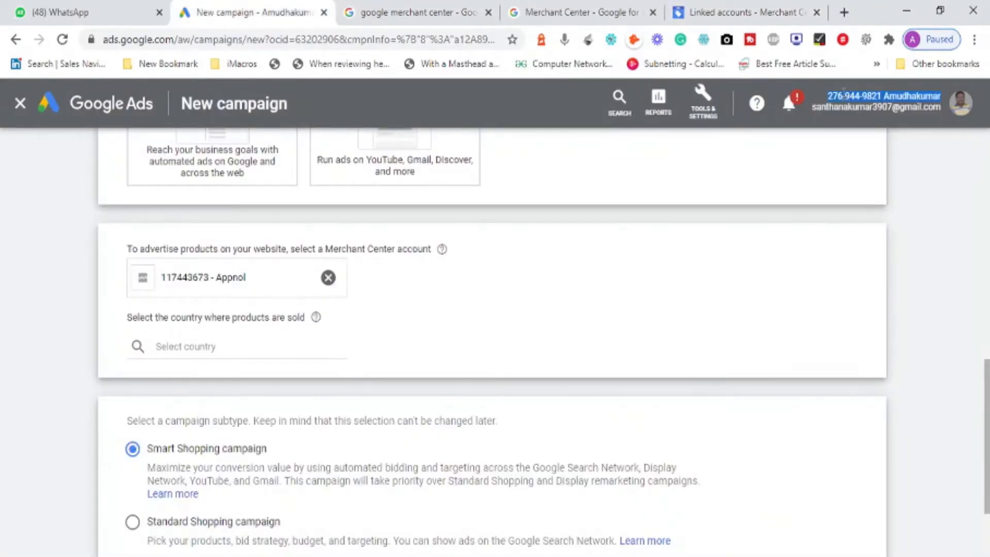
click(730, 13)
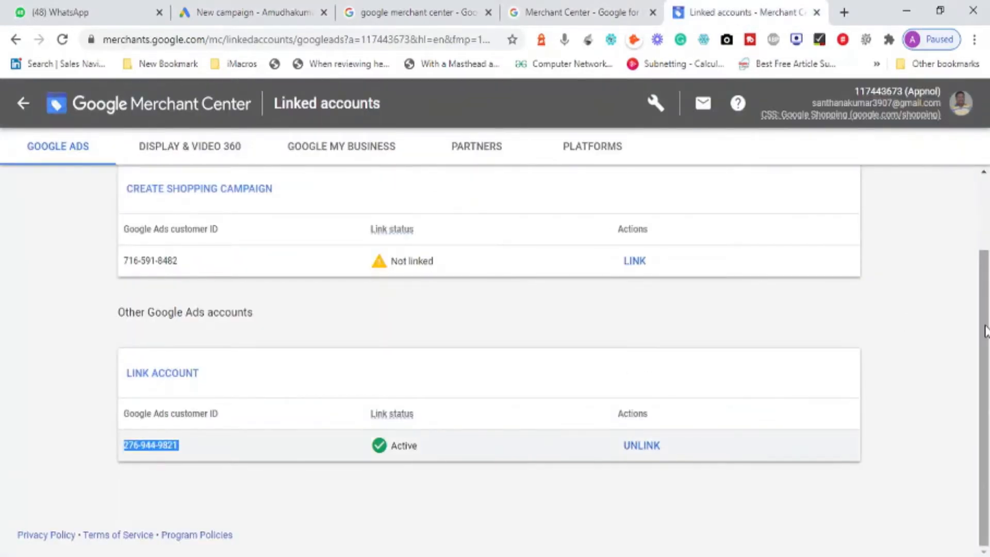
Compare the Merchant Center account ID with the one selected in the Google Ads Shopping campaign
drag(986, 331, 983, 212)
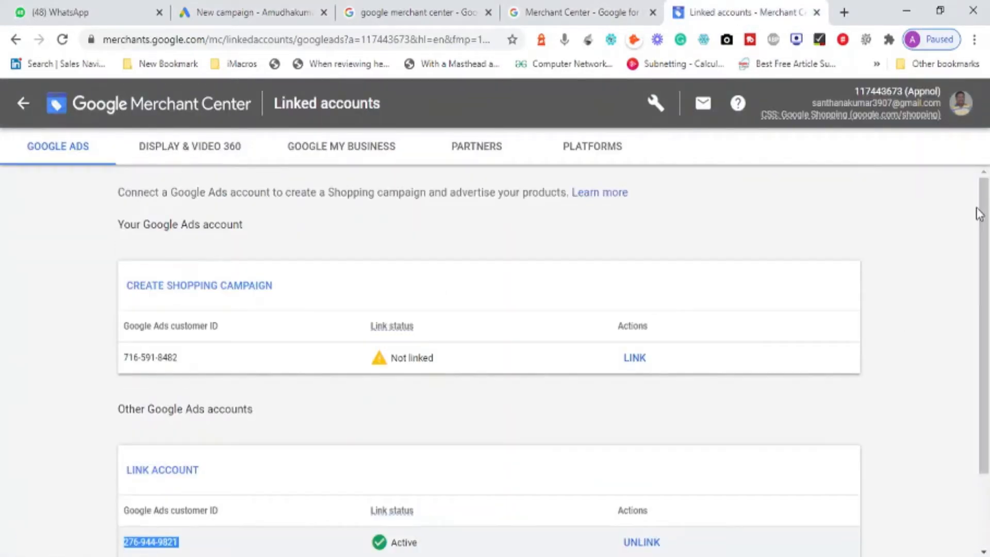
double_click(872, 91)
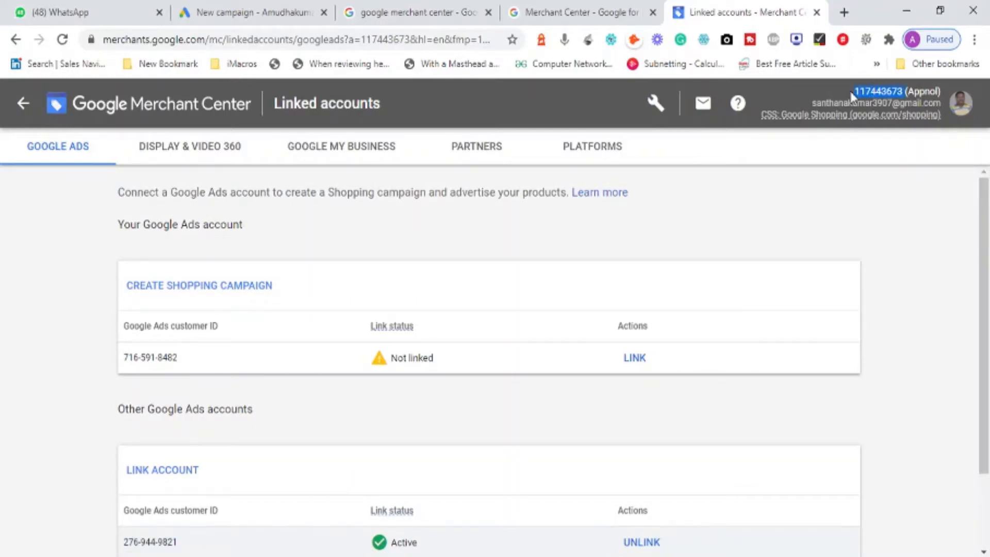
click(278, 14)
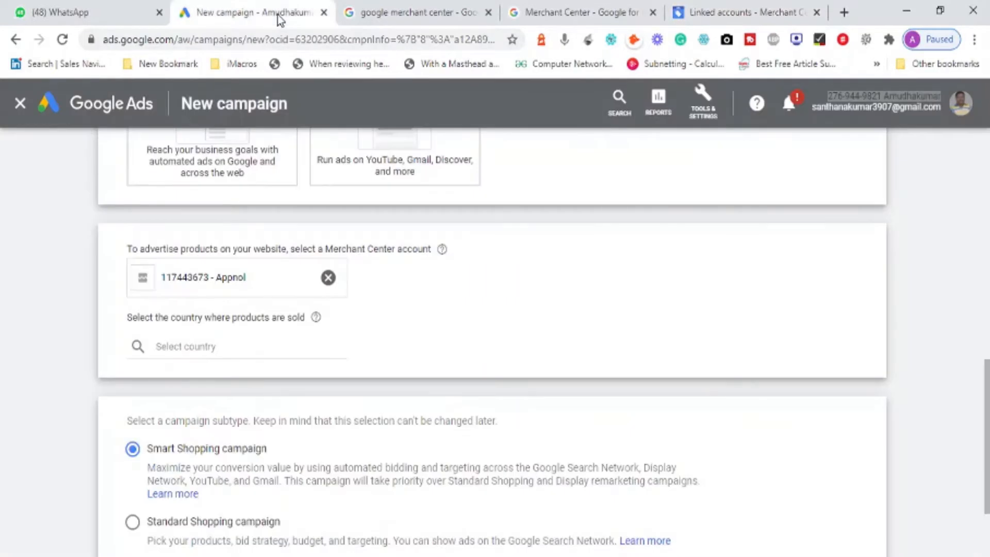
triple_click(172, 279)
double_click(172, 279)
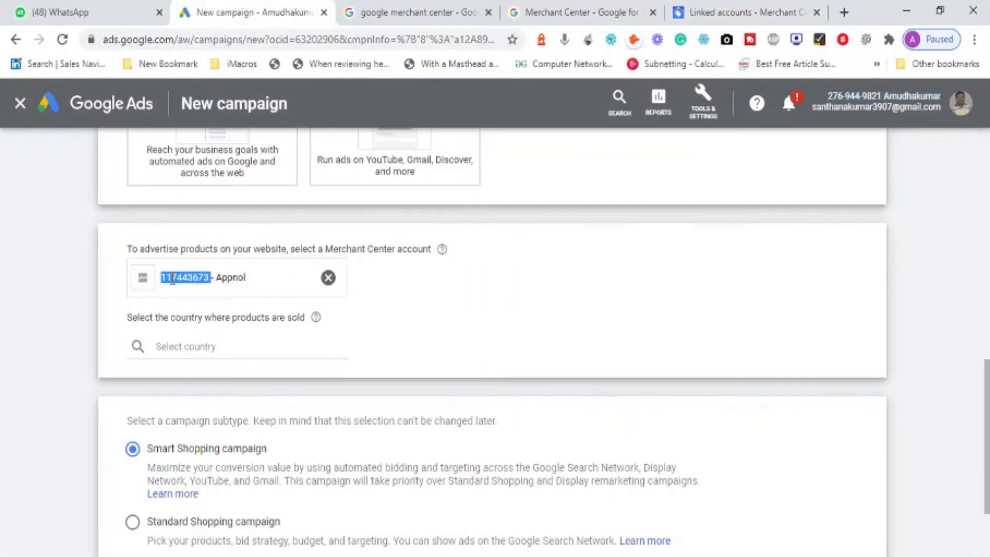
click(555, 304)
click(741, 14)
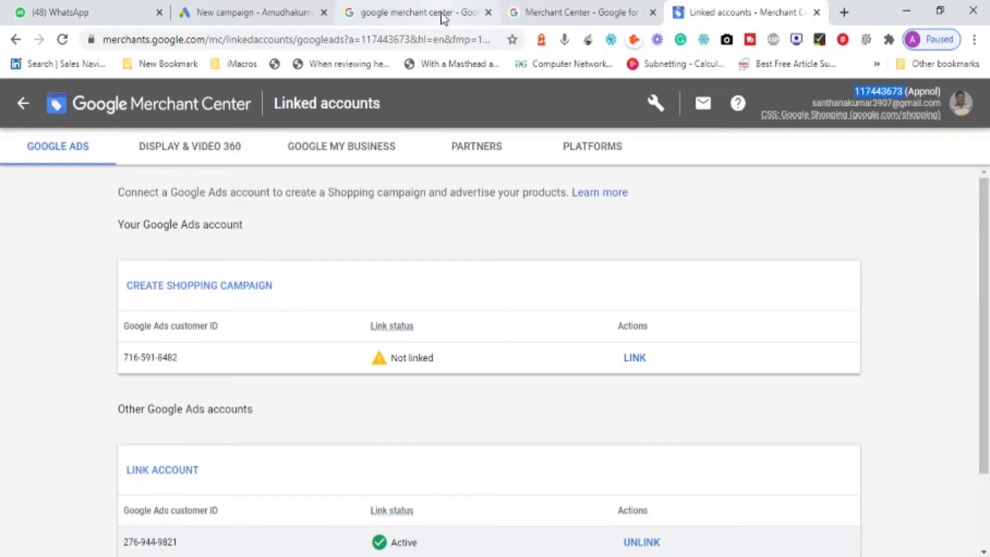
Return to the Google Ads campaign setup and set the country where products are sold to India
click(252, 15)
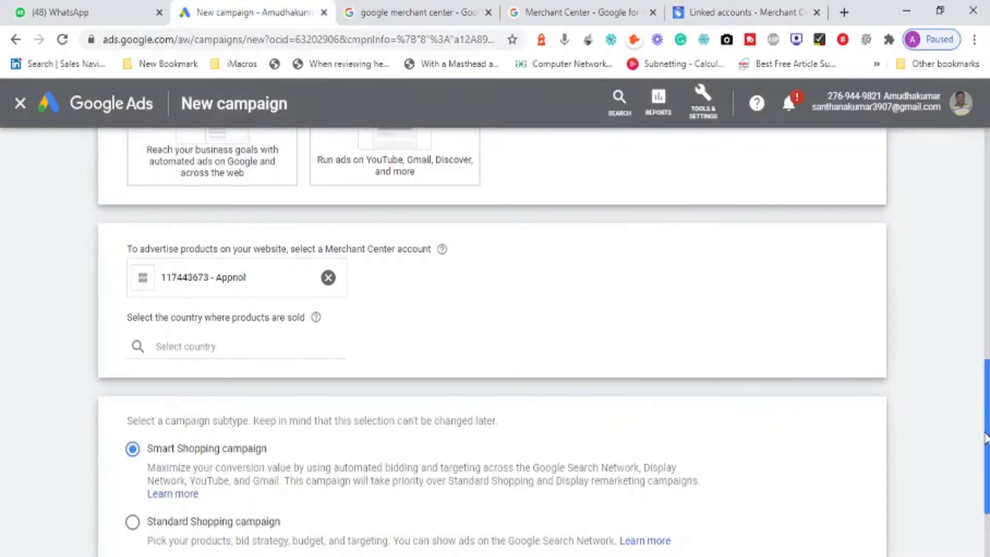
scroll(985, 437, down, 1)
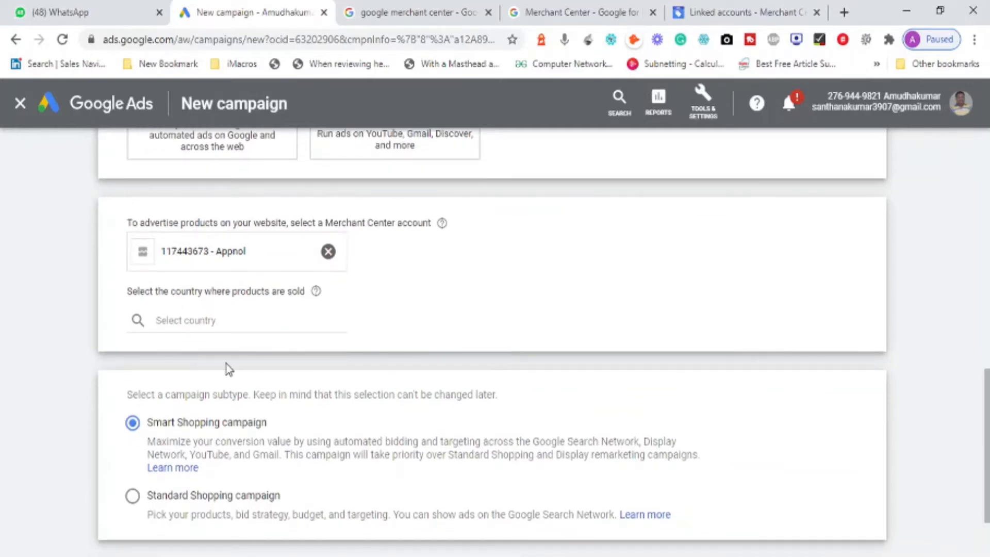
click(184, 322)
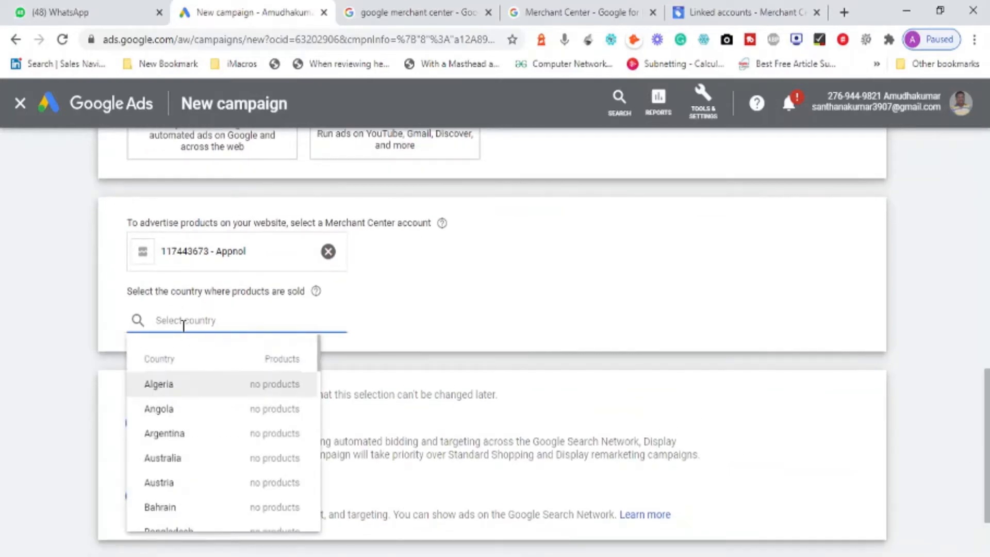
text(n)
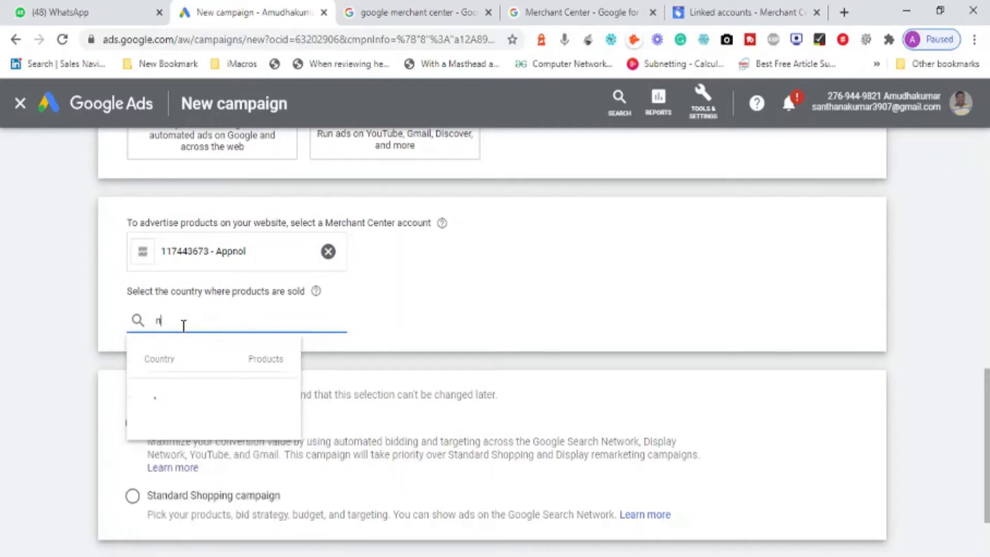
text(di)
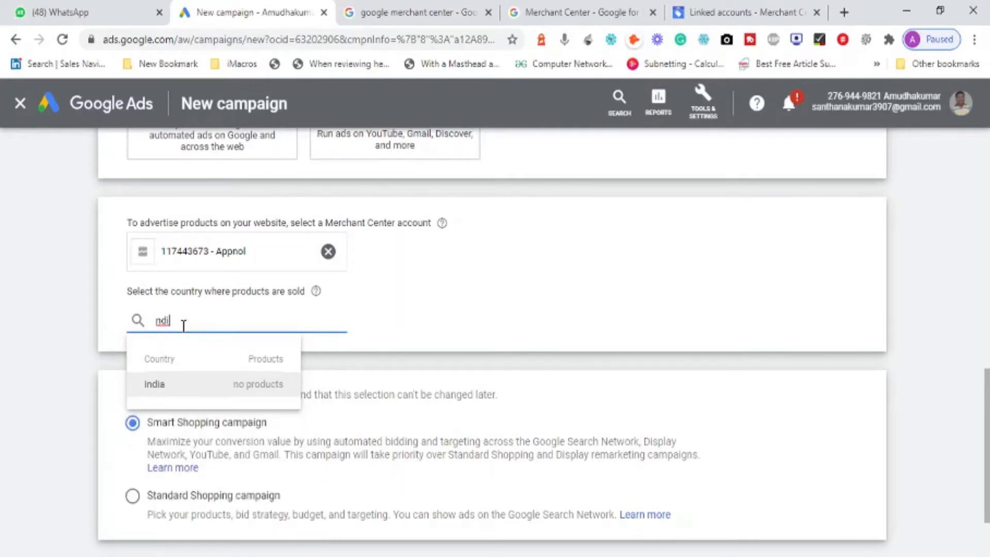
click(153, 388)
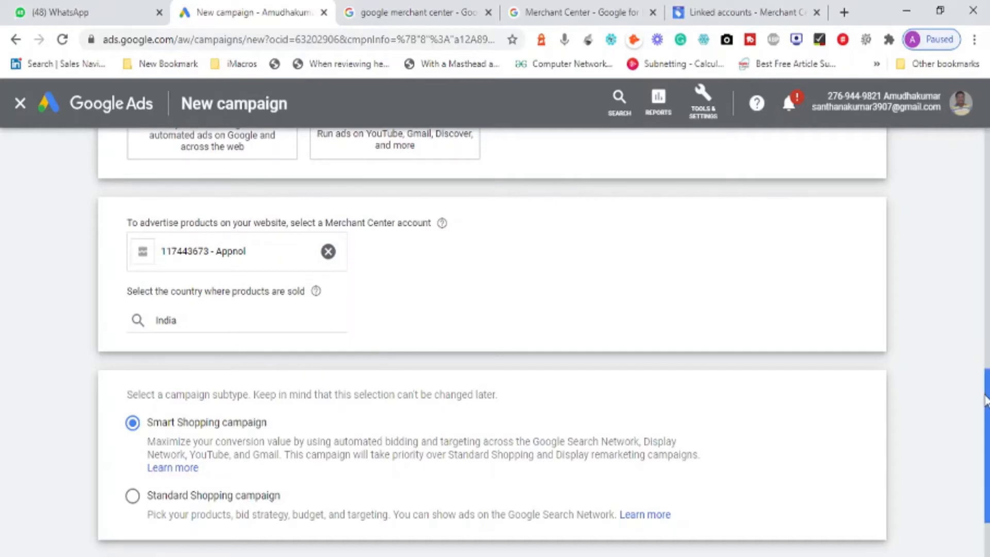
Review the campaign subtypes, choose Standard Shopping campaign and continue to the campaign settings
drag(985, 399, 985, 416)
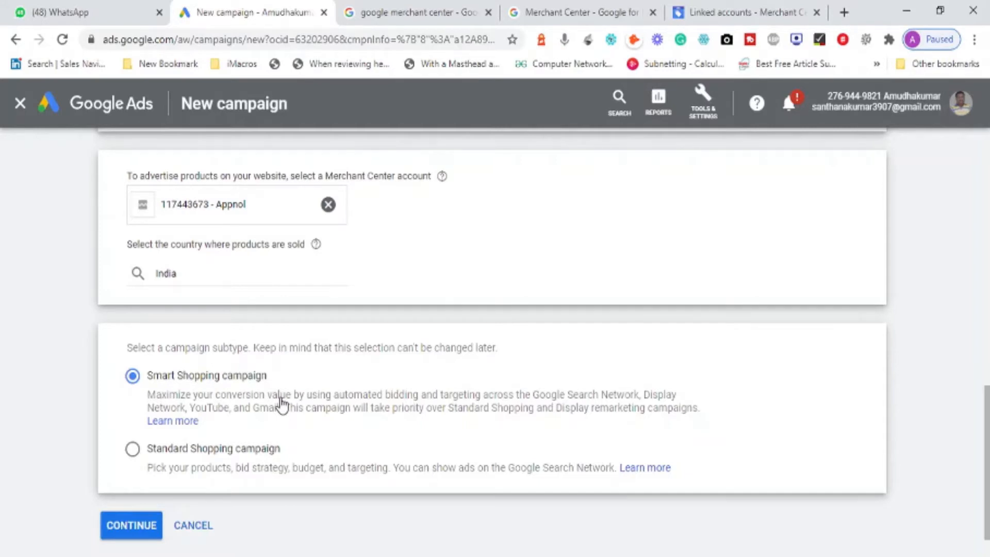
click(132, 450)
drag(148, 400, 701, 418)
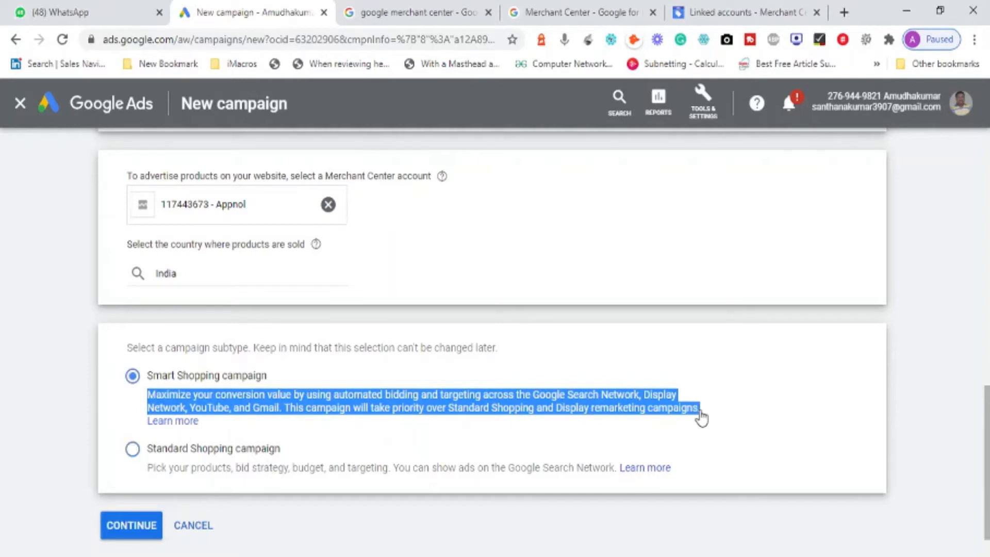
click(38, 438)
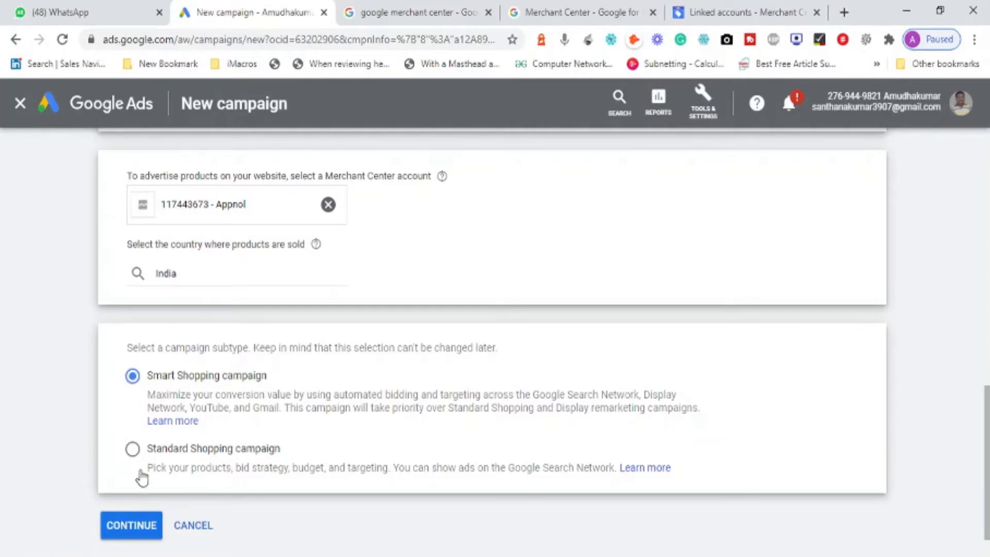
click(133, 449)
click(136, 525)
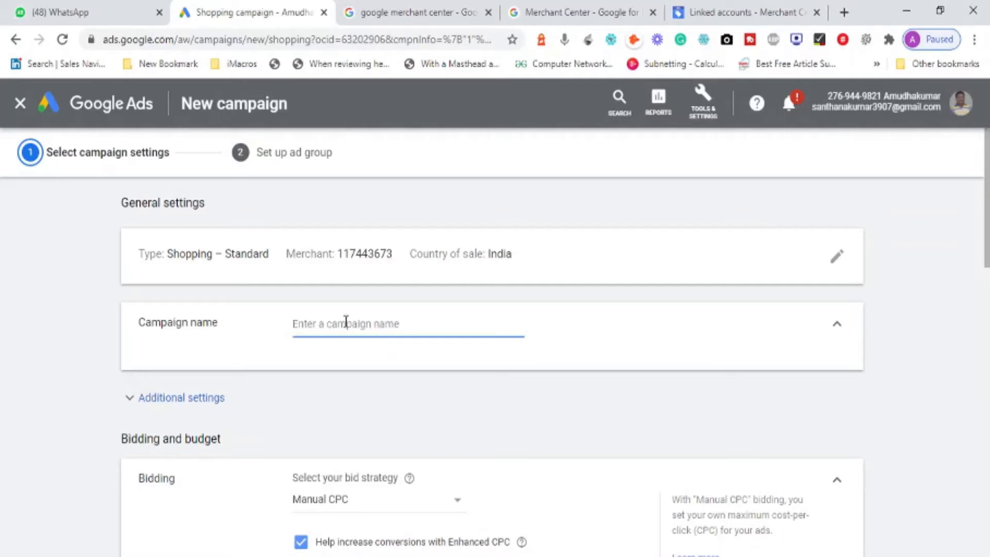
Check the campaign type and merchant in the general settings and name the campaign DMC Course
click(184, 255)
double_click(184, 255)
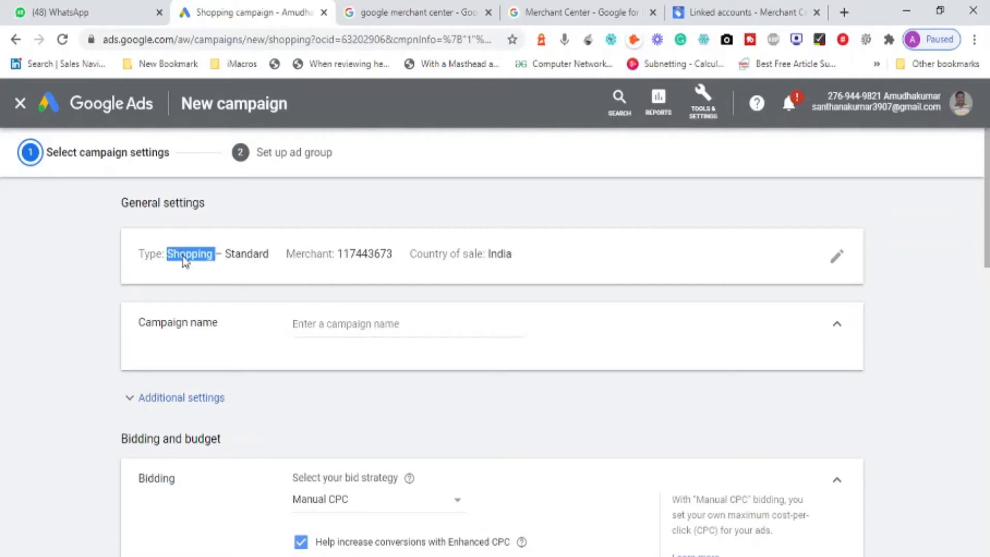
double_click(371, 253)
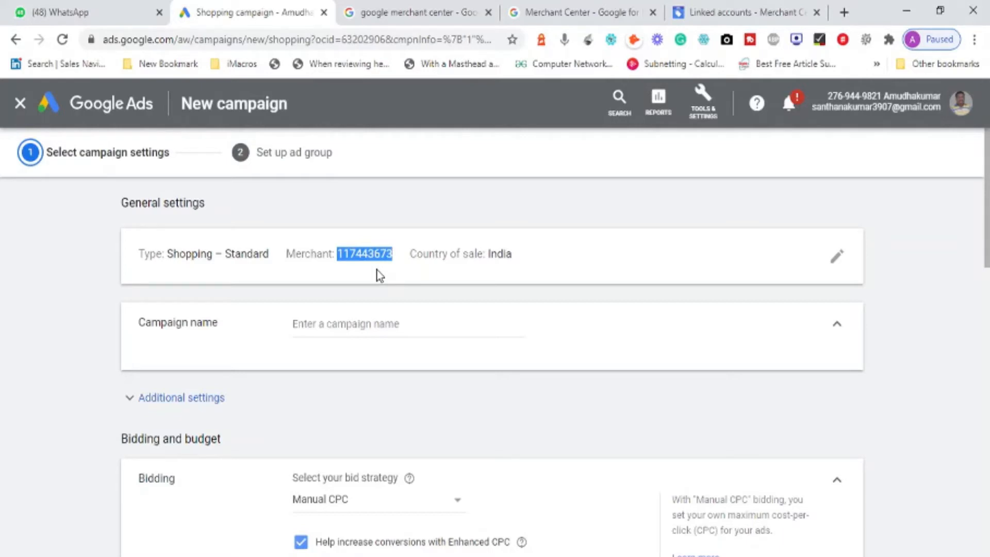
click(355, 338)
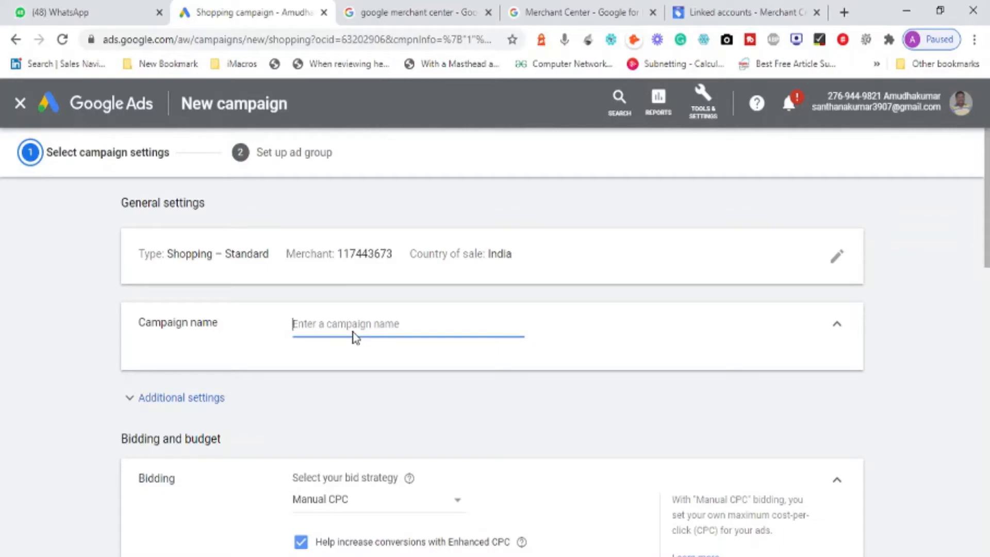
text(DMC C)
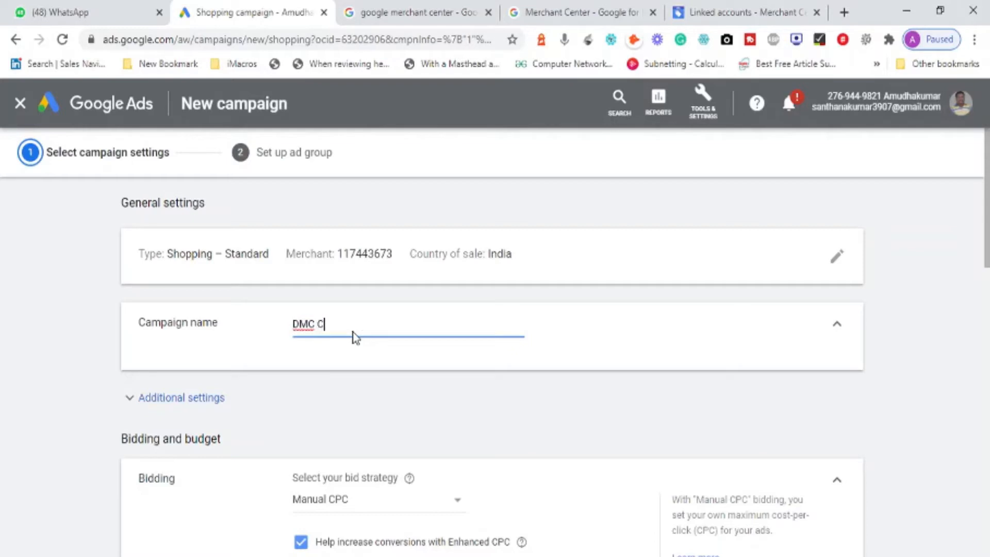
text(ourse)
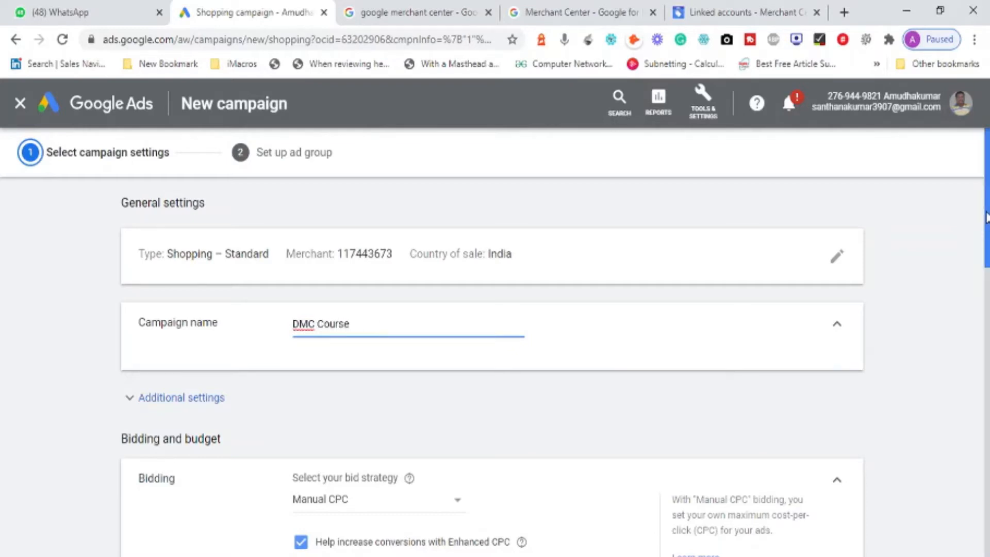
Review the available bid strategies, including the Target ROAS description, and keep Manual CPC
drag(986, 217, 988, 294)
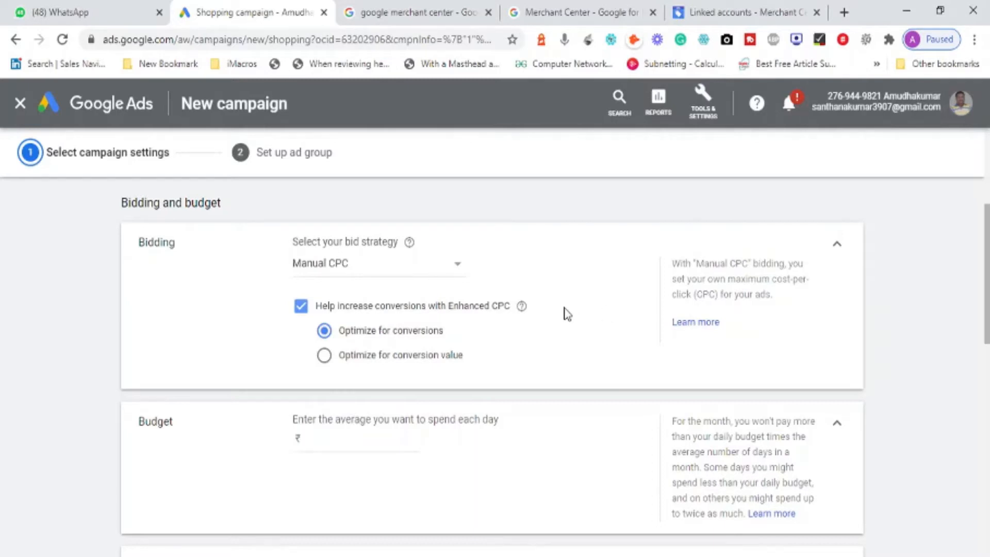
click(458, 267)
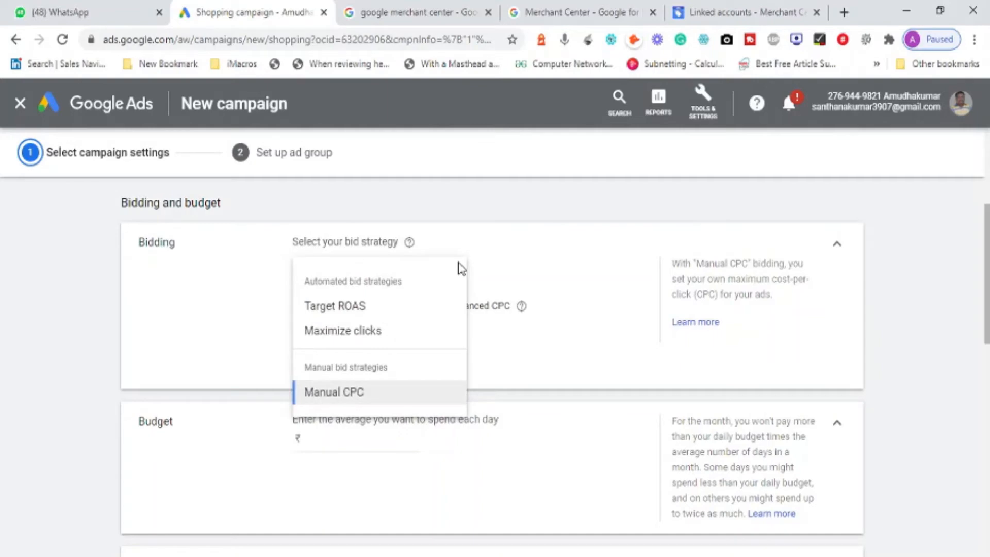
mouse_move(366, 328)
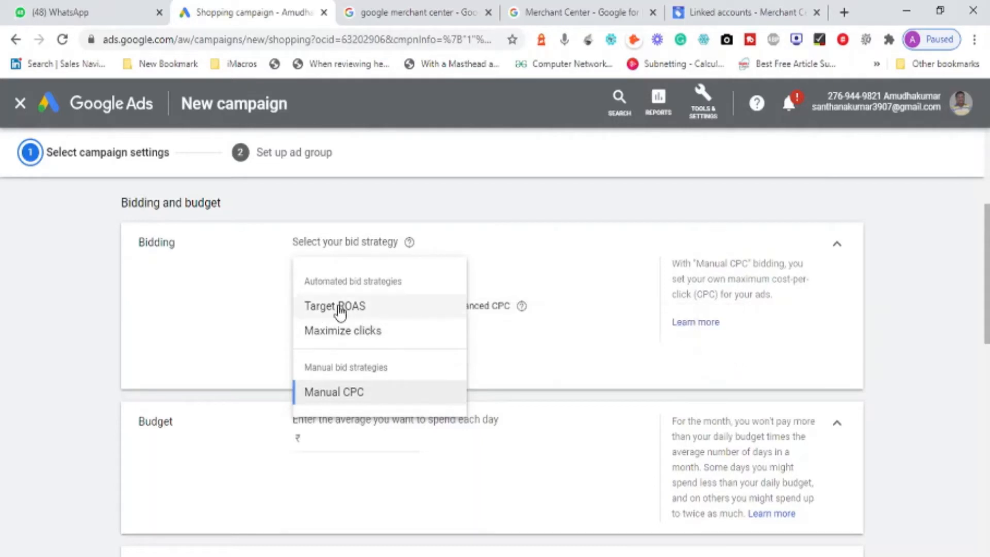
mouse_move(340, 312)
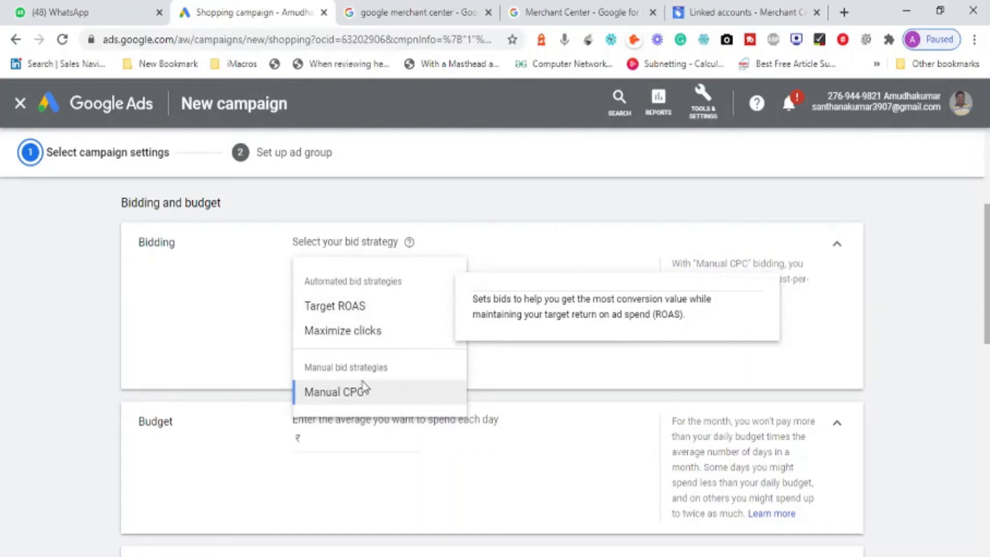
click(343, 396)
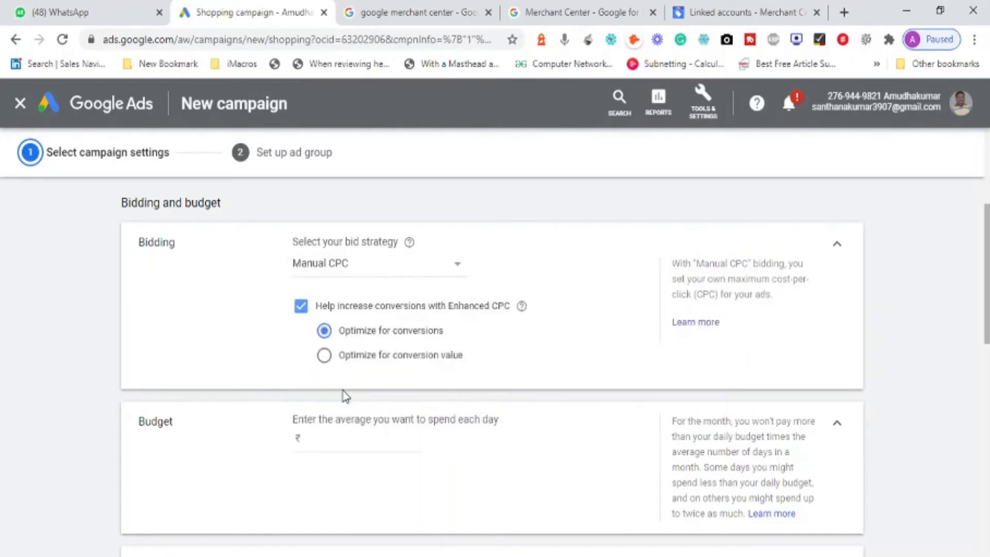
Try the Maximize clicks bid strategy, return to Manual CPC and read the Manual CPC description
click(454, 268)
click(370, 333)
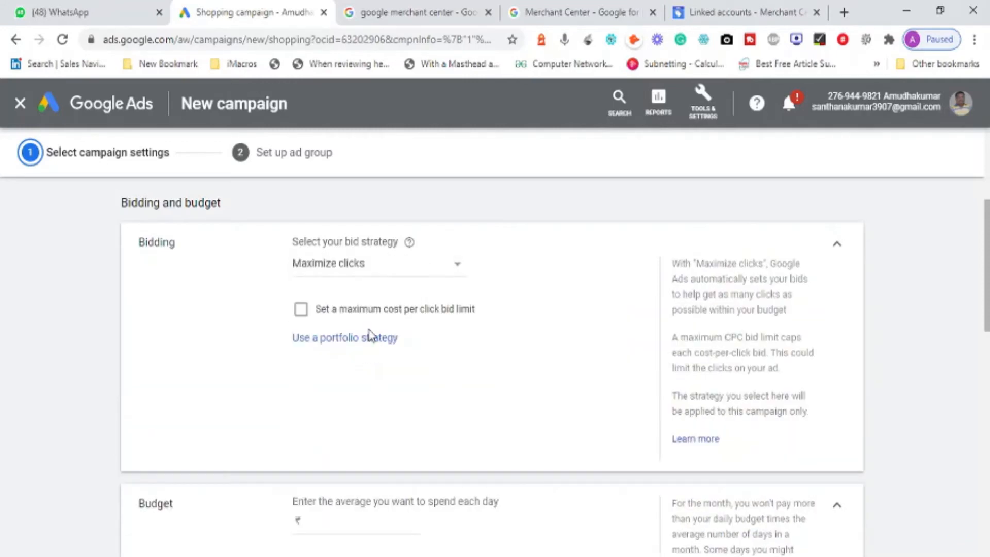
click(416, 273)
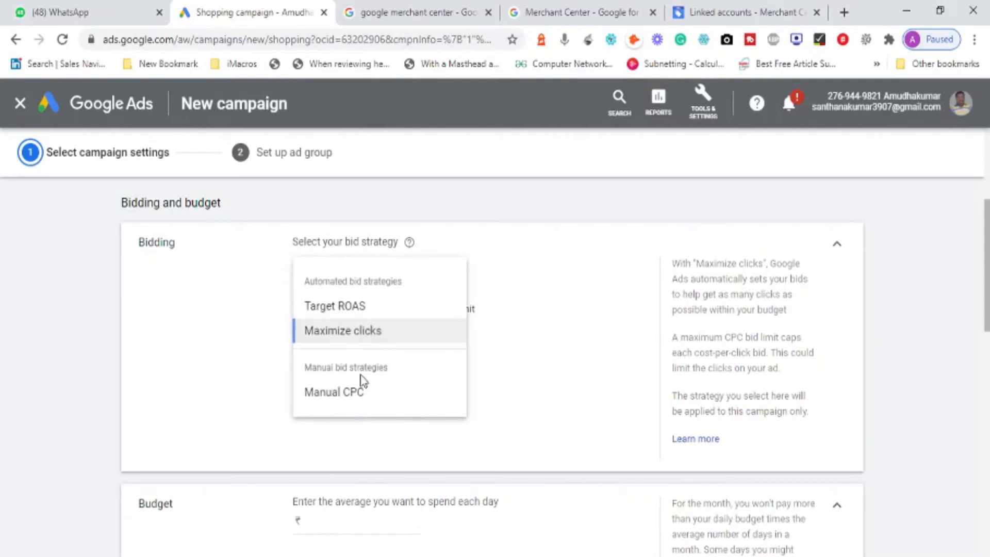
click(339, 394)
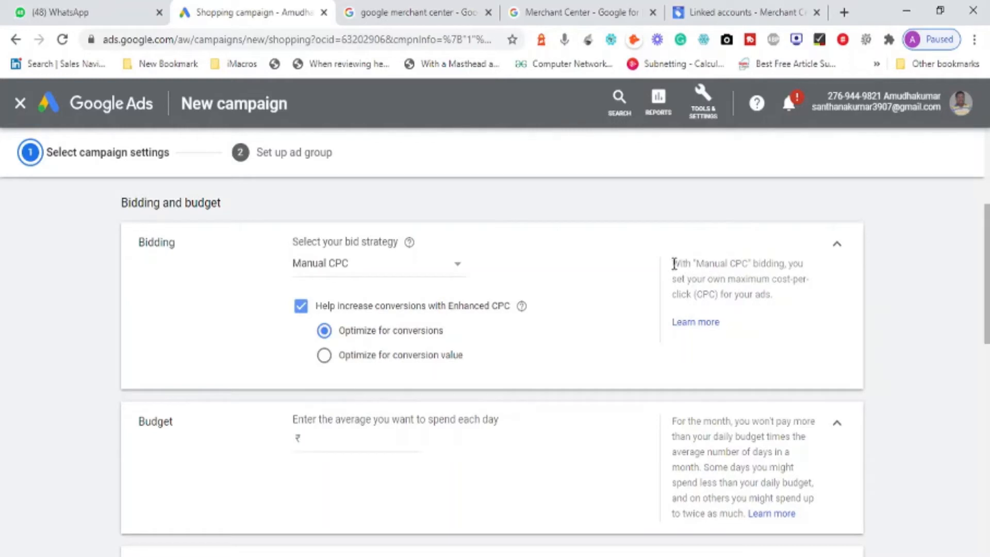
drag(673, 264, 771, 292)
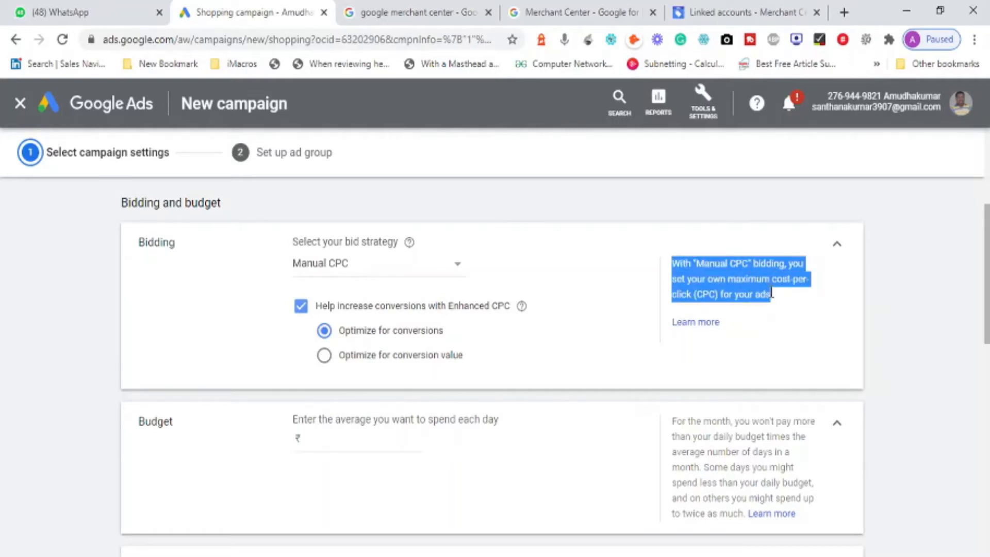
Switch the bid strategy to Maximize clicks and enable a maximum CPC bid limit of ₹3
click(333, 271)
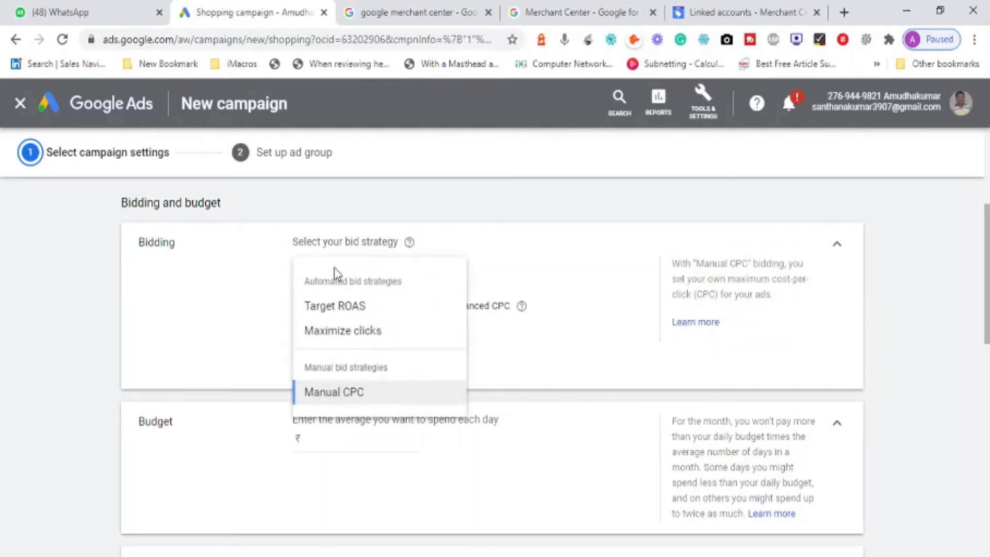
click(334, 332)
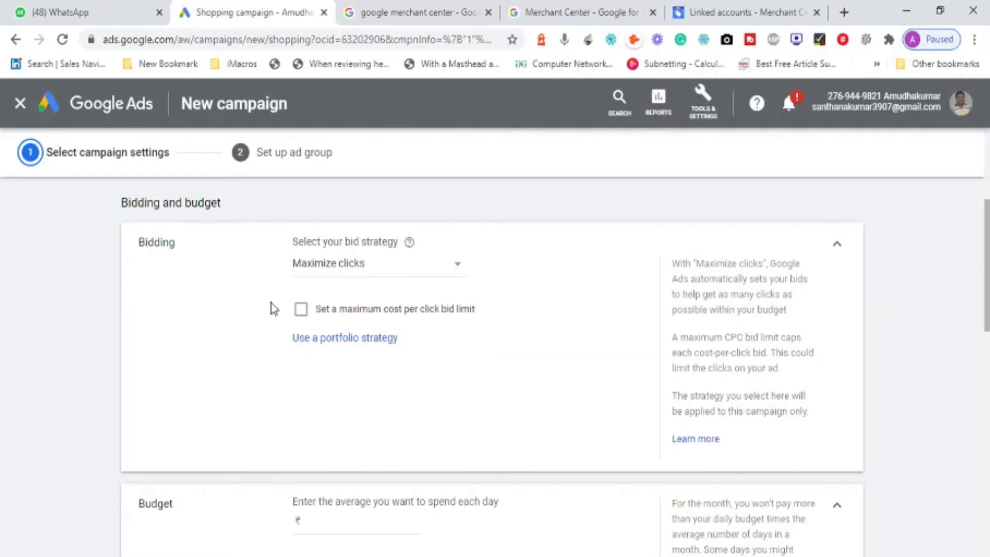
click(301, 316)
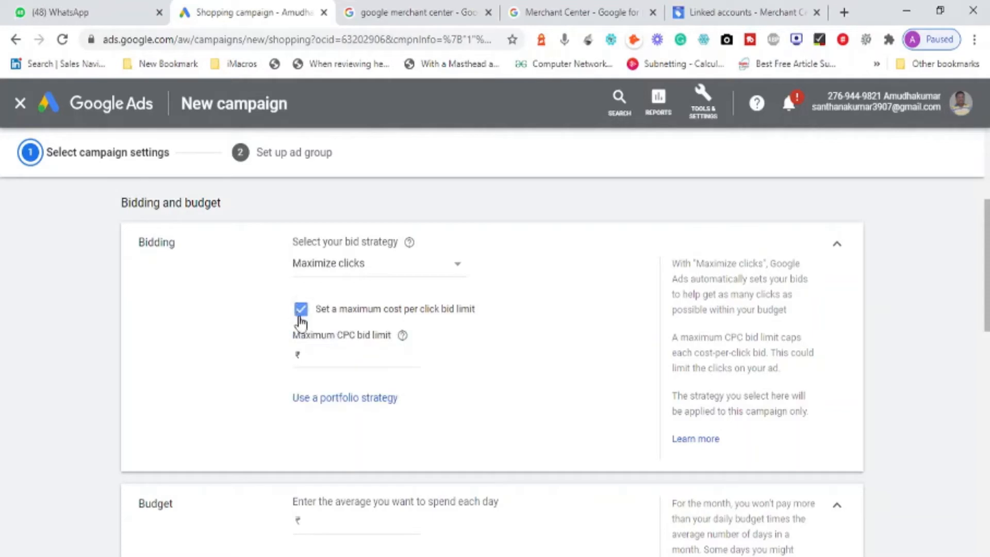
click(325, 355)
text(3)
click(500, 428)
Switch the bid strategy to Manual CPC and try both Enhanced CPC options, ending on Optimize for conversions
click(434, 271)
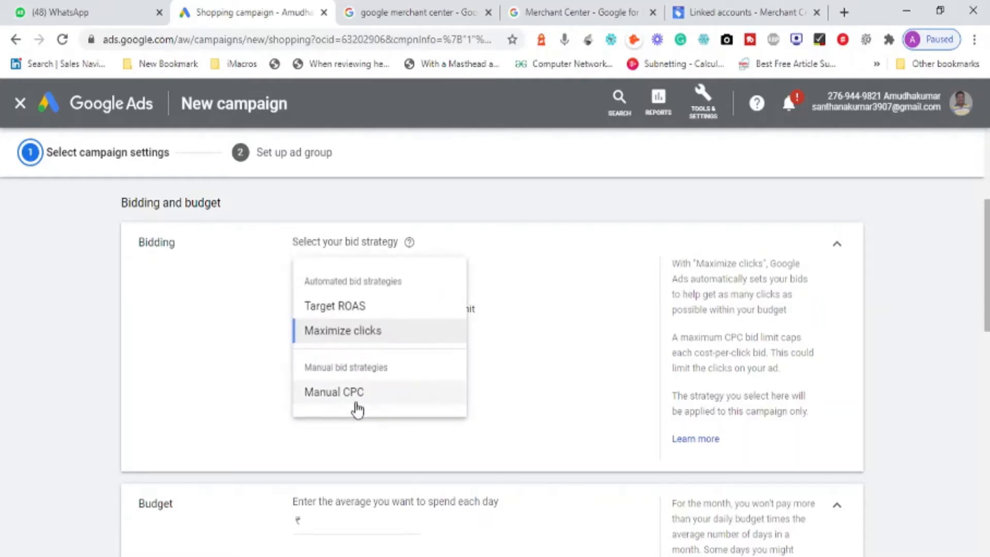
click(345, 393)
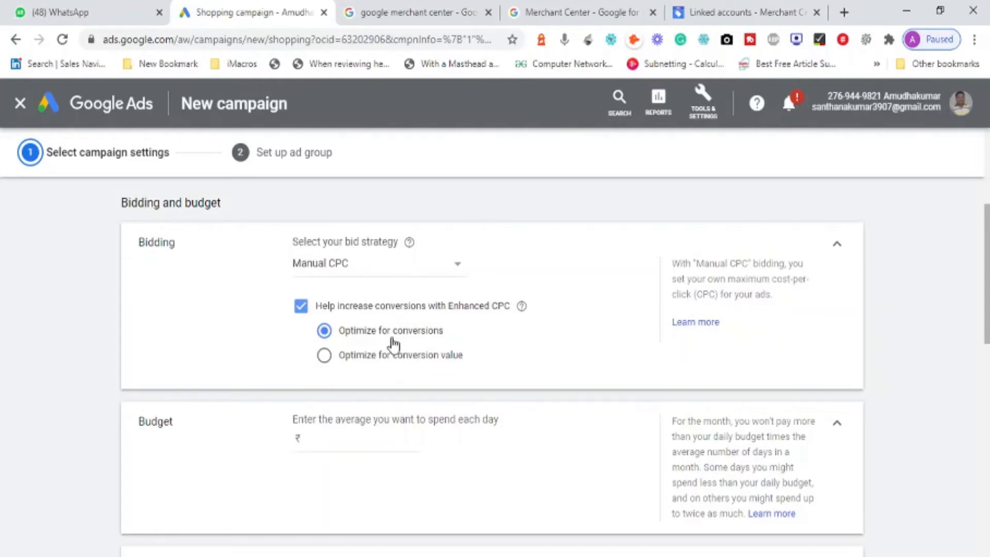
click(326, 359)
click(324, 334)
click(326, 357)
click(325, 333)
Set the bid strategy to Maximize clicks with a maximum CPC bid limit of ₹1.00 and read the strategy's description
click(386, 268)
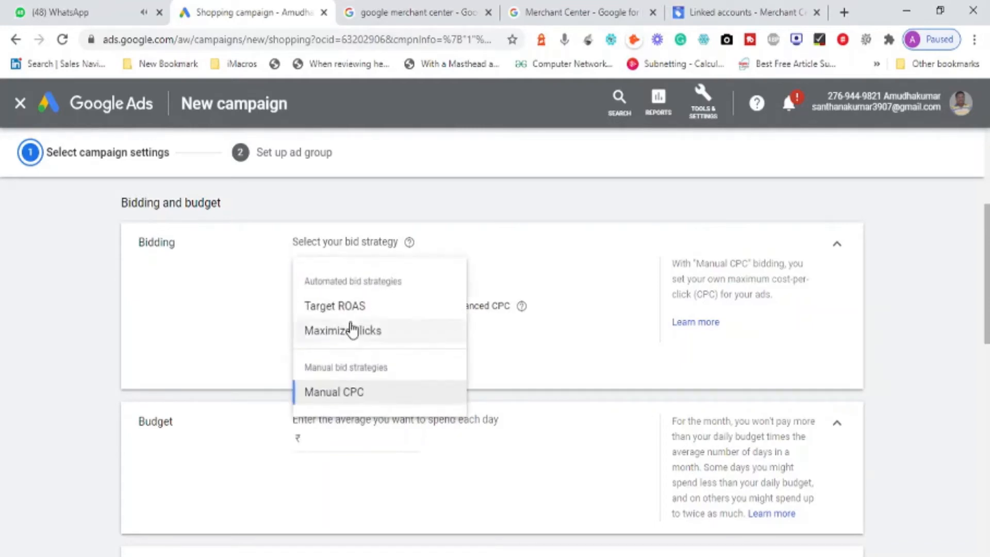
click(336, 341)
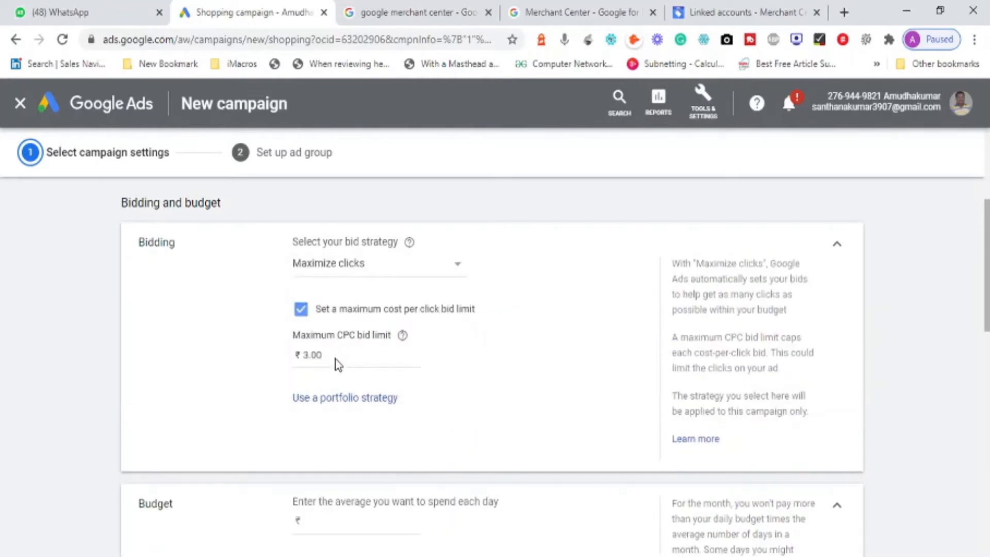
click(337, 357)
double_click(337, 357)
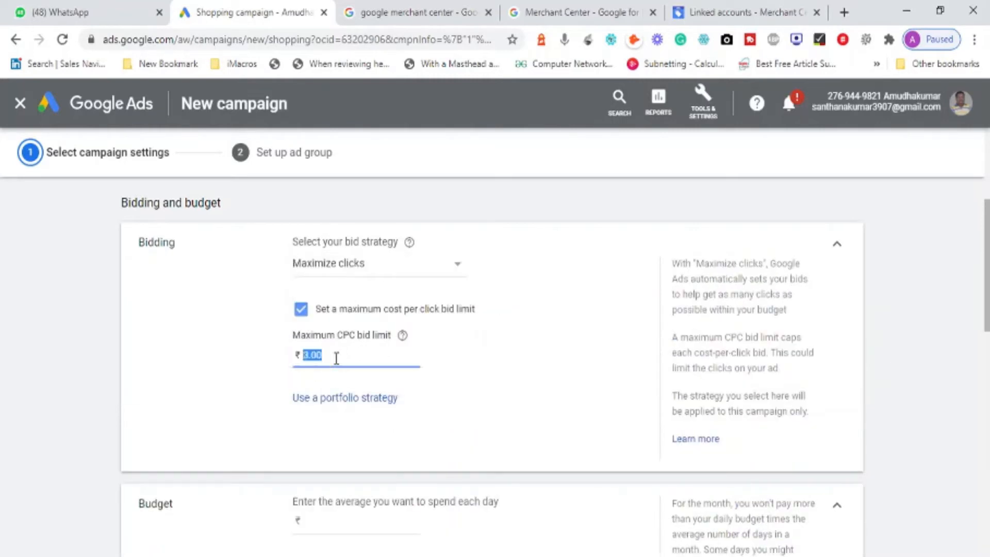
text(1)
click(514, 382)
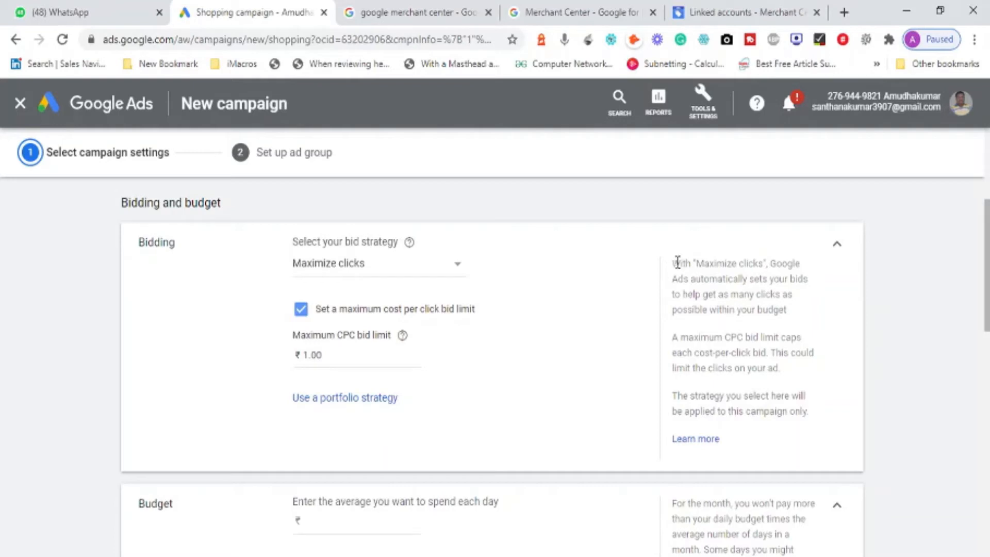
drag(677, 262, 799, 314)
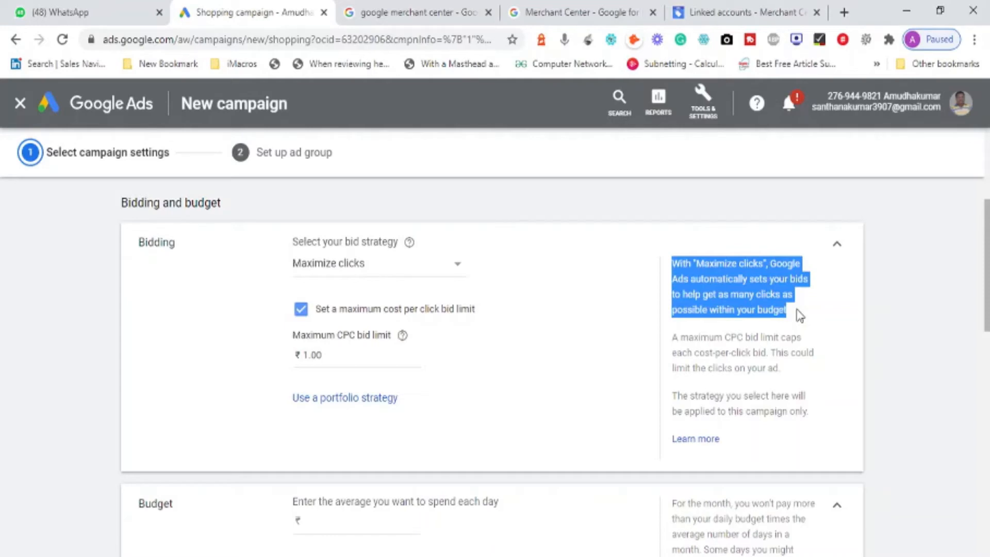
click(751, 353)
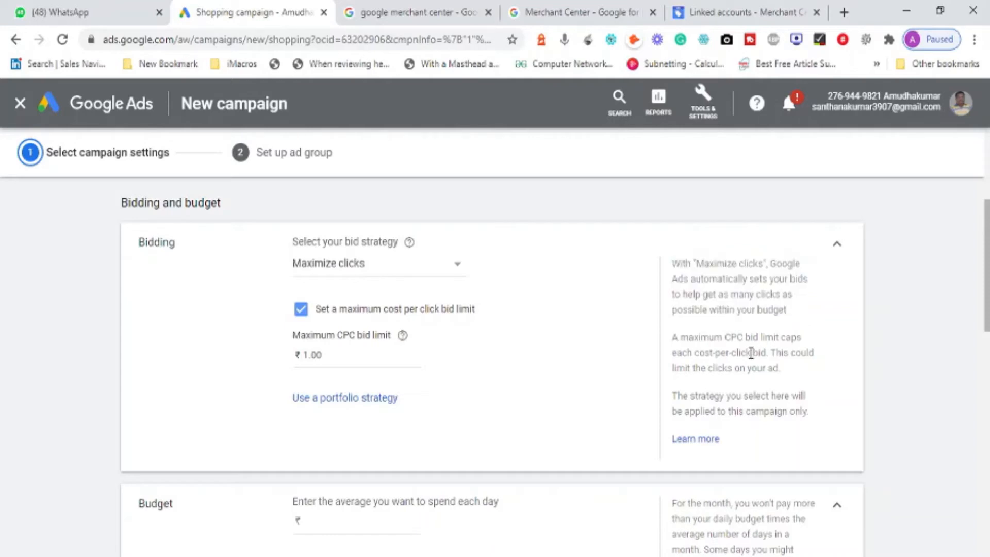
Read the notes on the CPC bid limit and strategy scope, and set the average daily budget to ₹100.00
triple_click(723, 351)
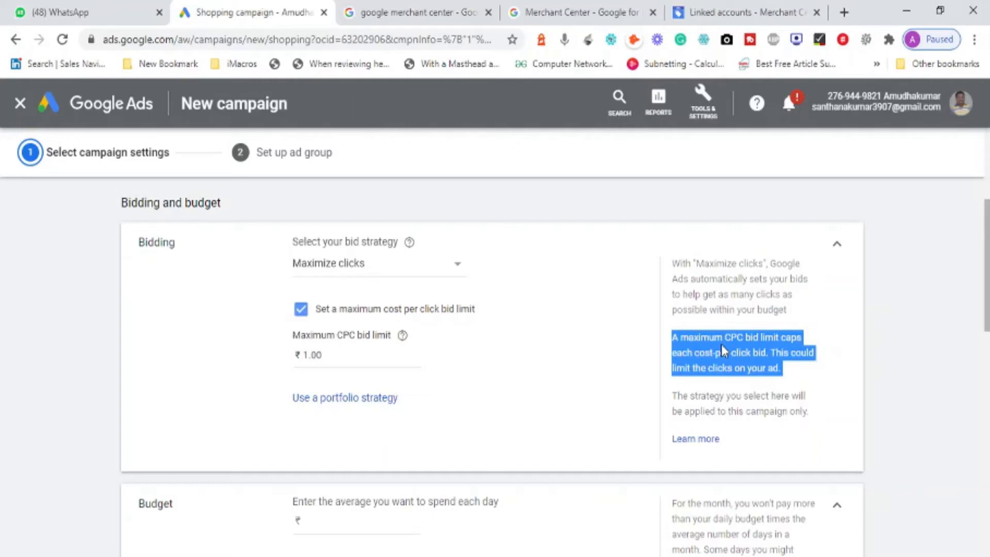
triple_click(714, 411)
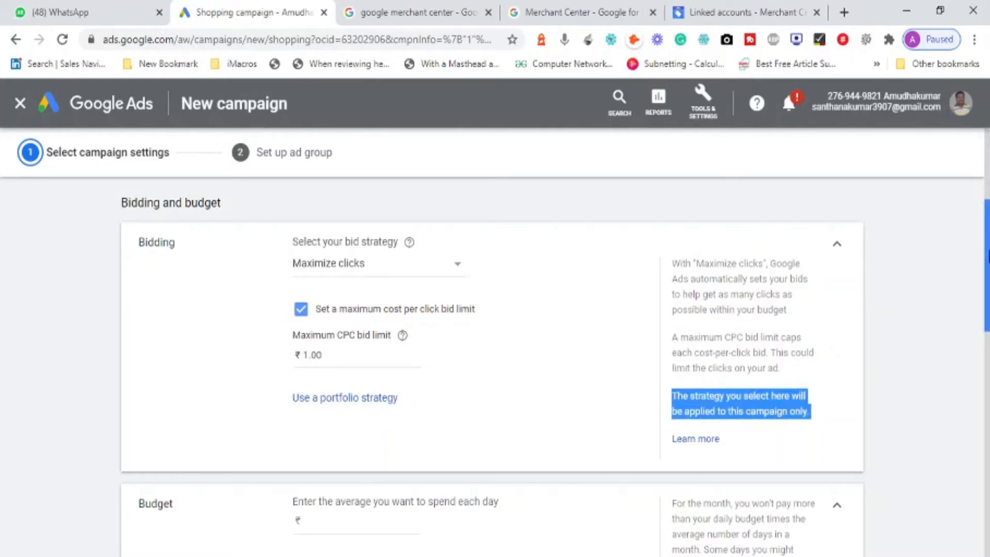
drag(986, 266, 987, 330)
drag(986, 337, 986, 355)
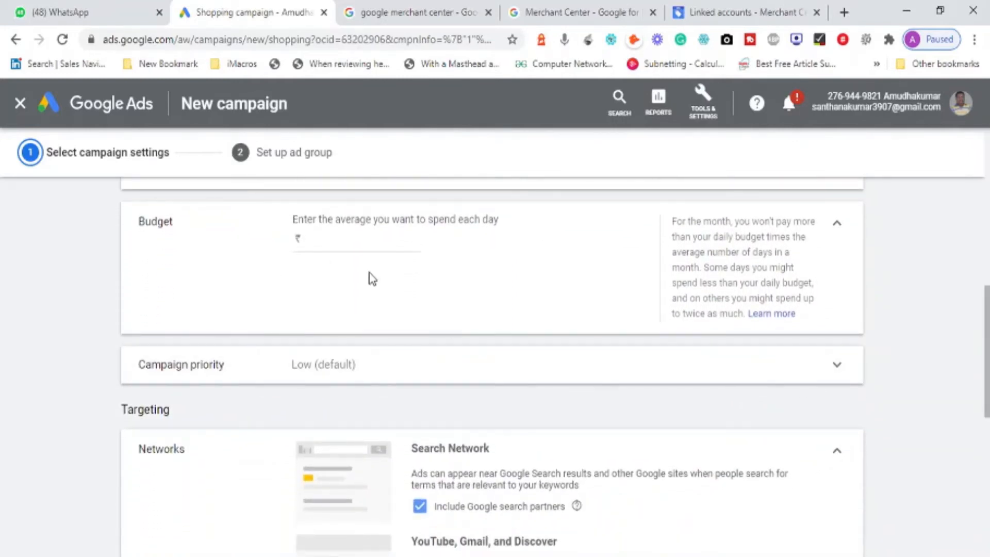
click(371, 253)
text(100)
click(547, 281)
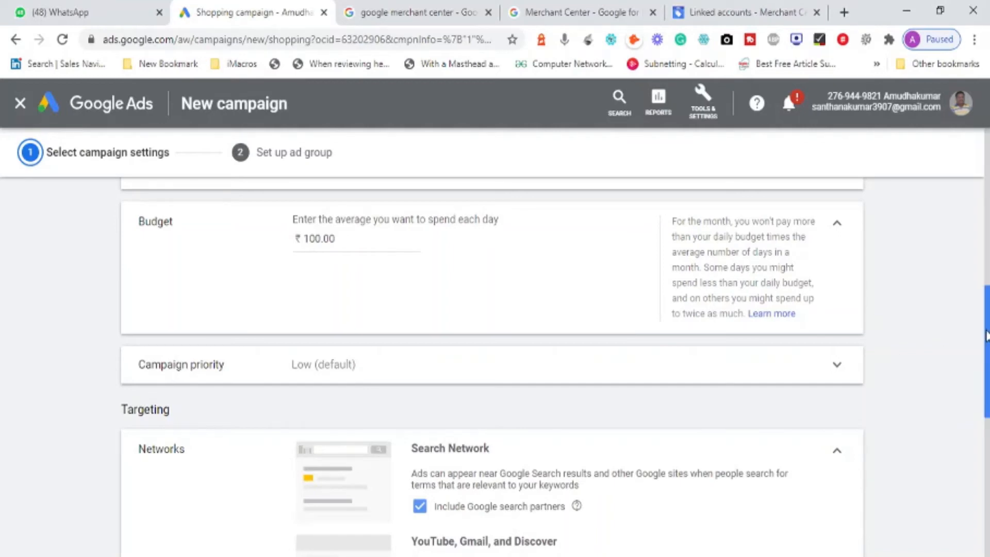
Review the campaign priority options and their usage guidance, then collapse the setting with Low (default) selected
drag(986, 335, 986, 366)
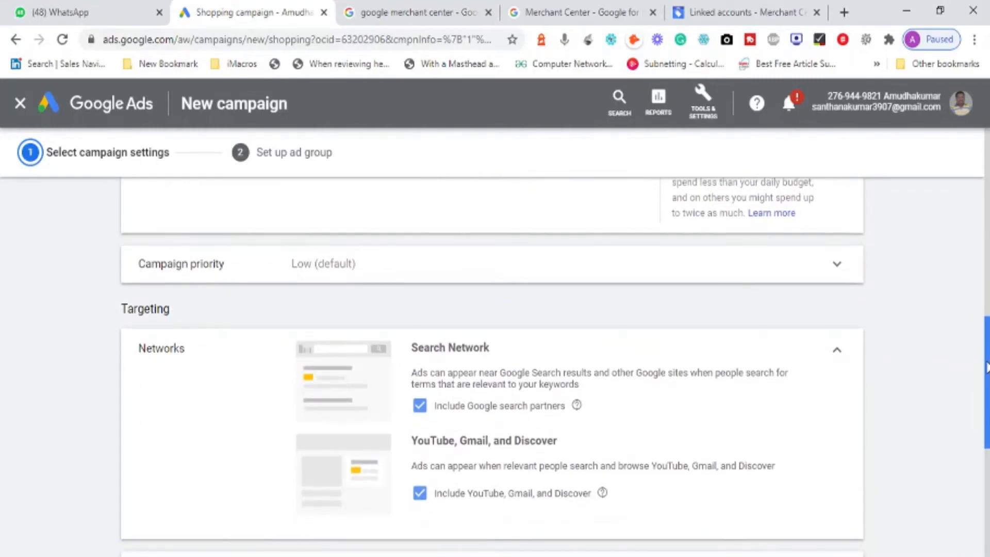
click(836, 269)
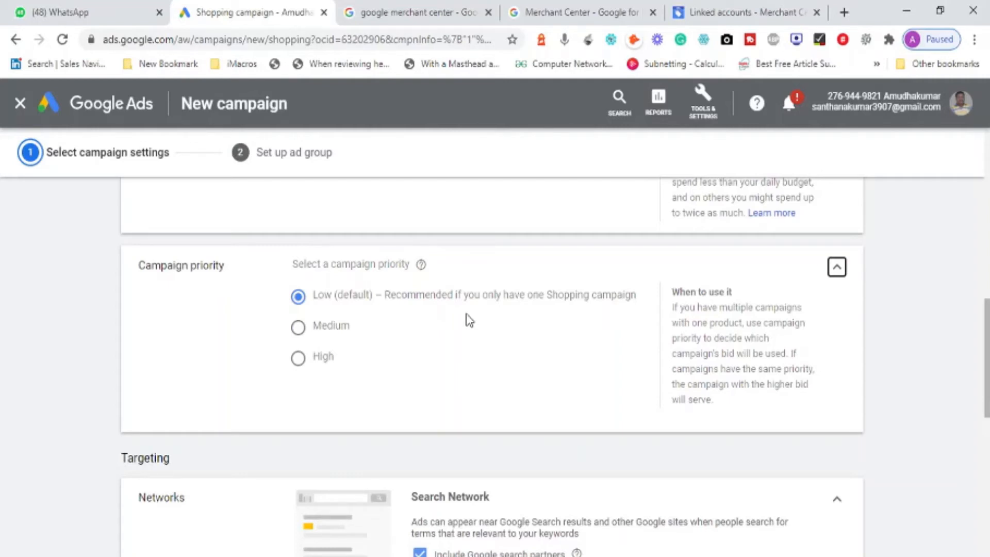
click(673, 310)
drag(673, 310, 792, 405)
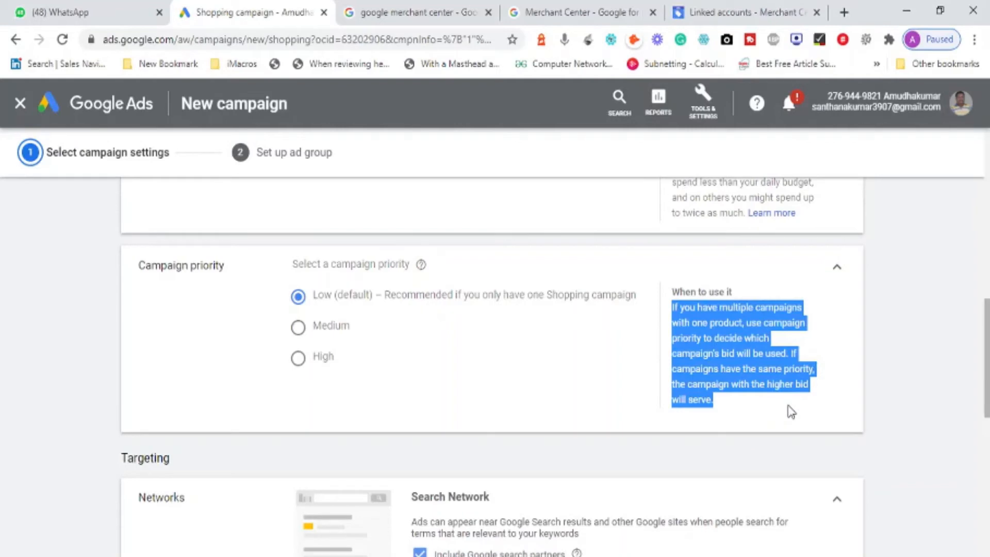
click(117, 356)
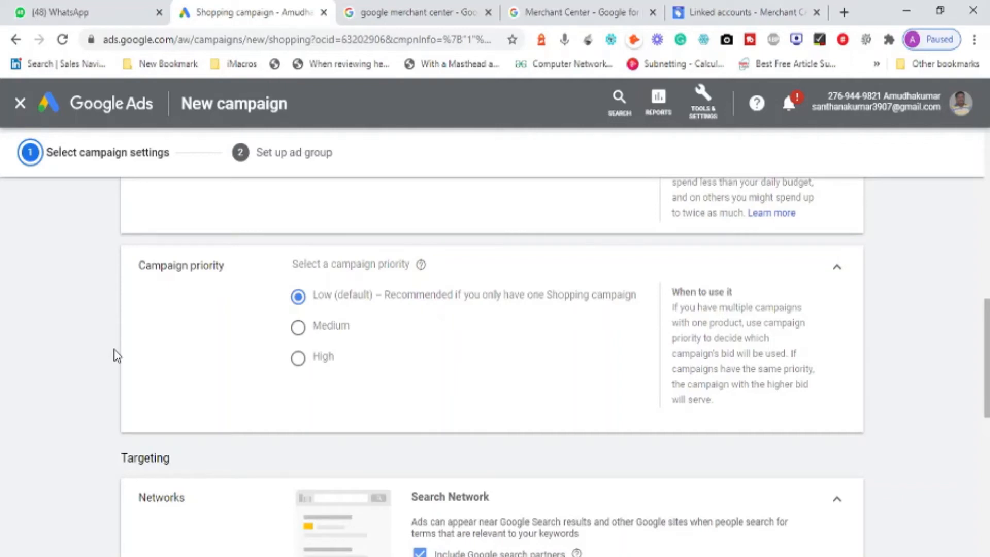
click(836, 273)
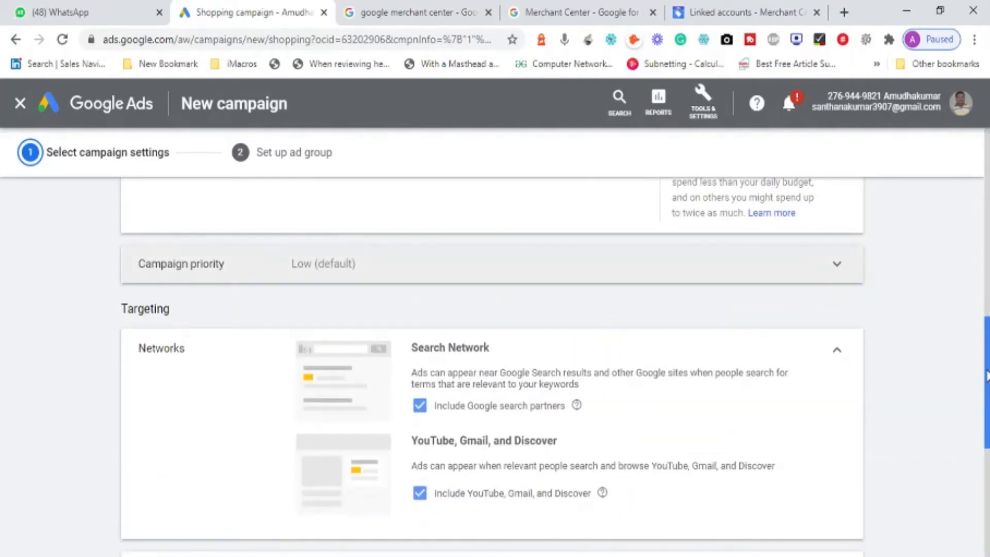
Switch to the Google search page and search for "realme earbuds neo price"
drag(986, 376, 987, 409)
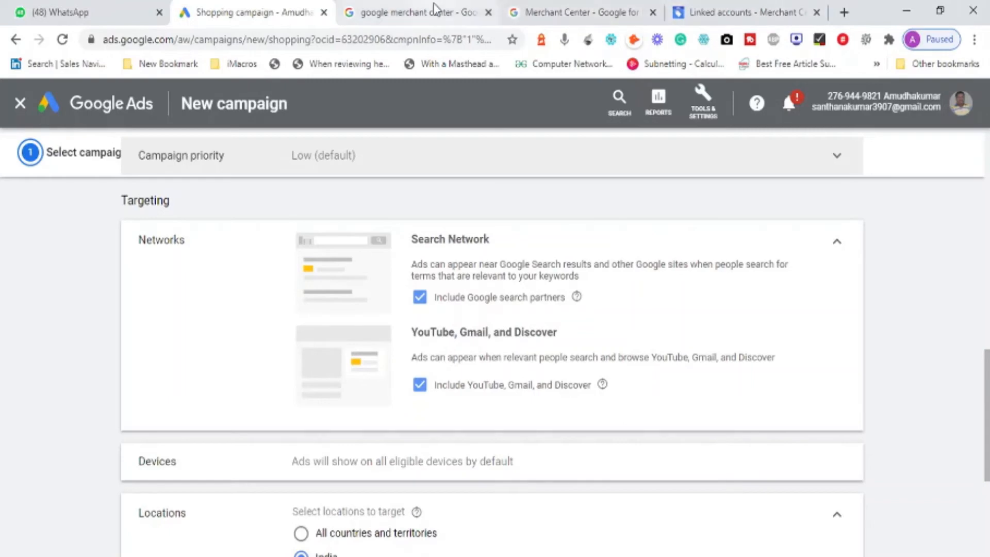
click(404, 13)
click(321, 43)
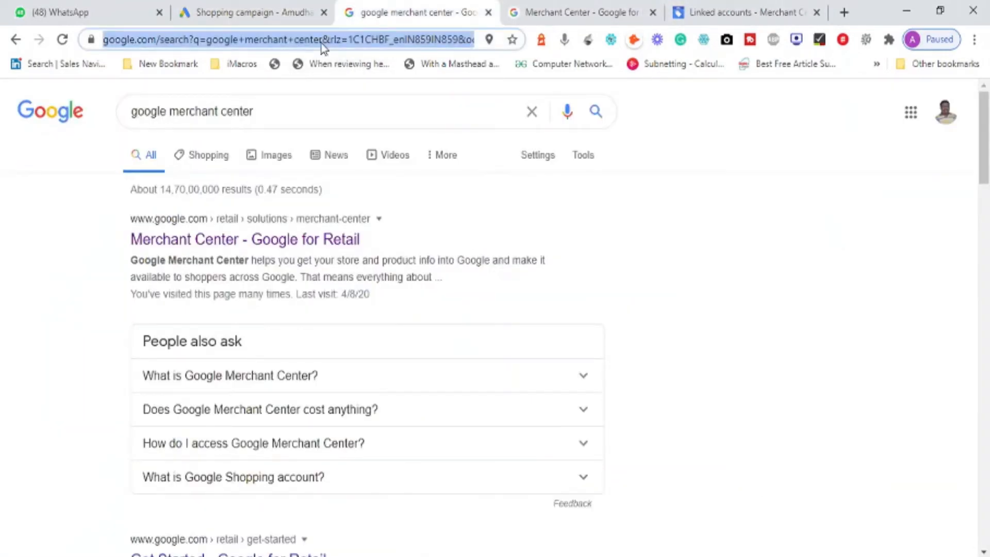
text(real me )
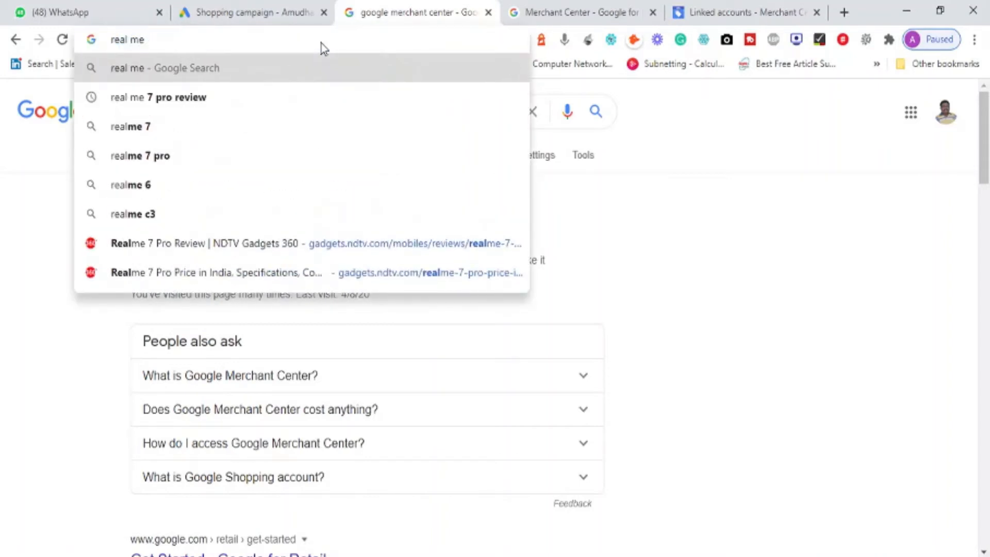
text(ear )
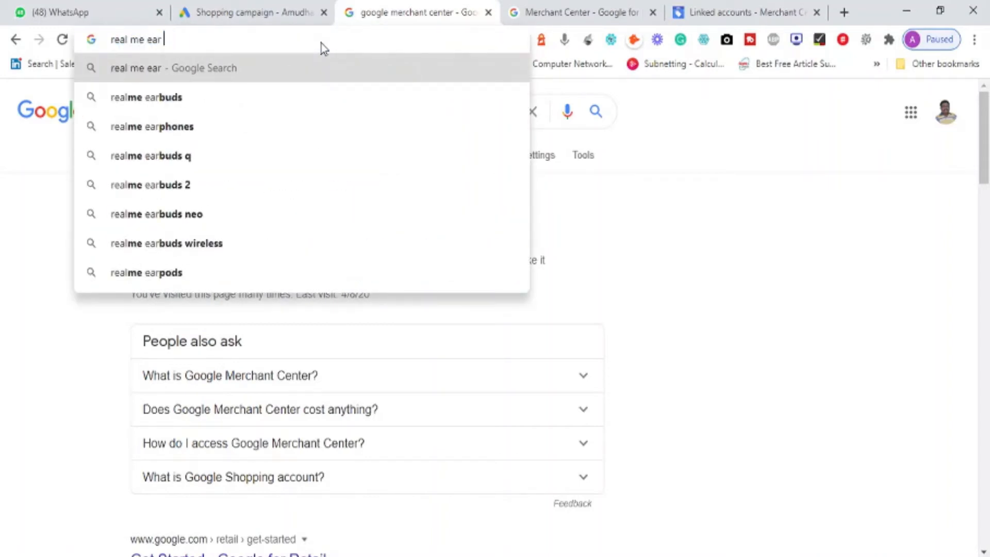
text(bud)
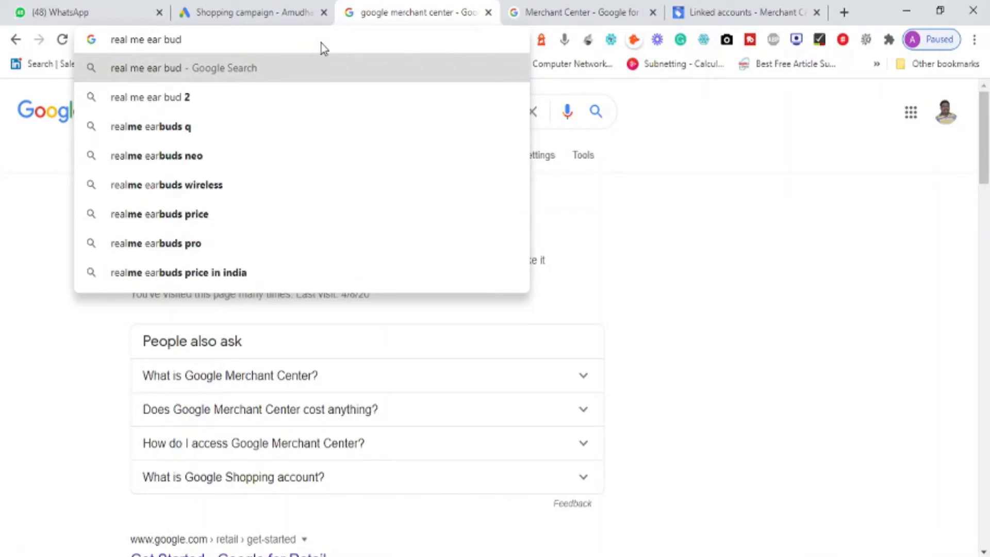
text( neo)
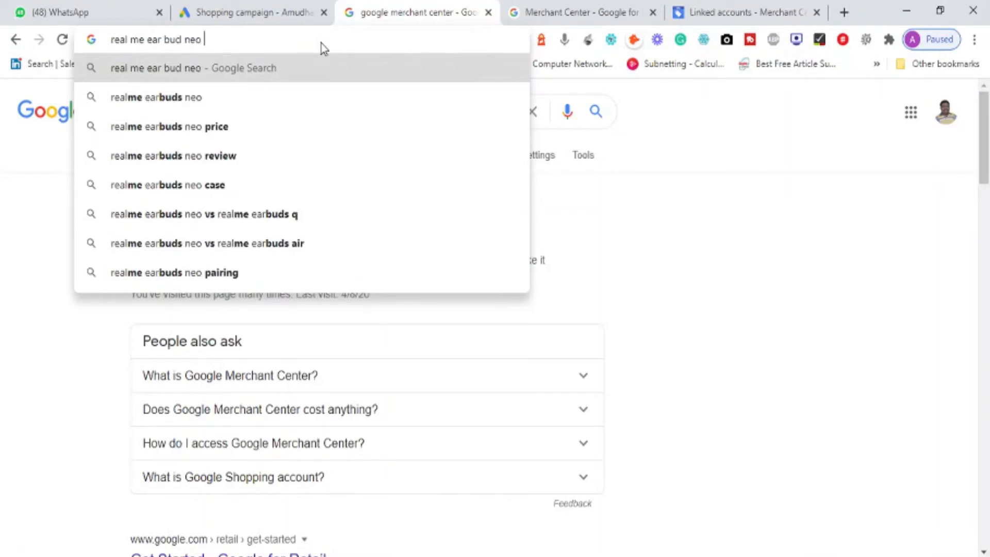
key(Down)
key(Return)
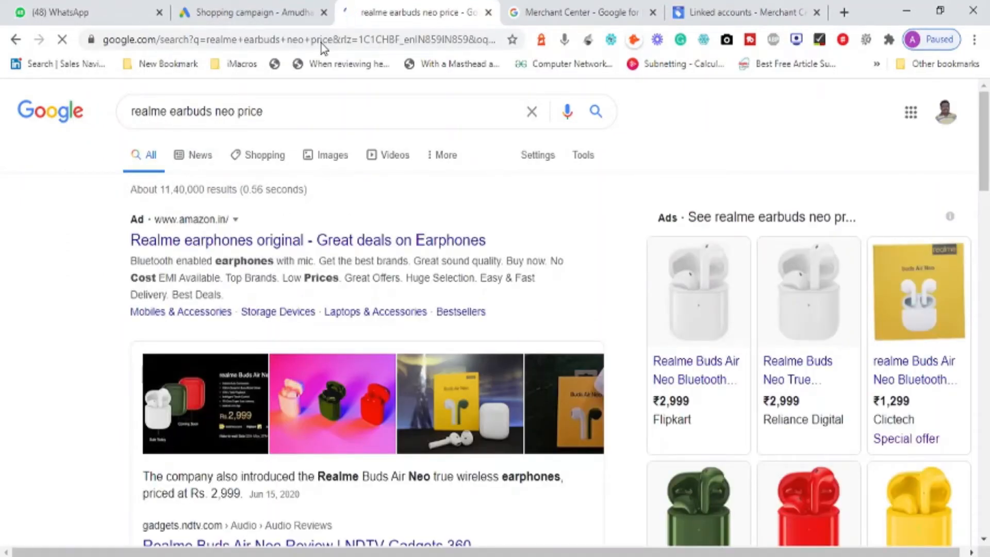
Read the Search Network description in the Google Ads campaign and examine the matching shopping ads on the Google results page
click(217, 11)
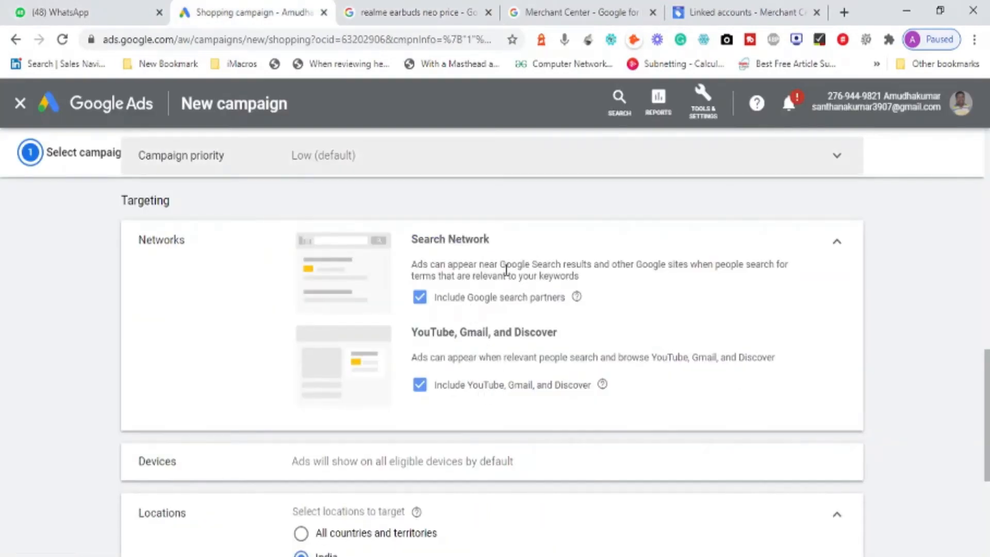
drag(500, 262, 736, 285)
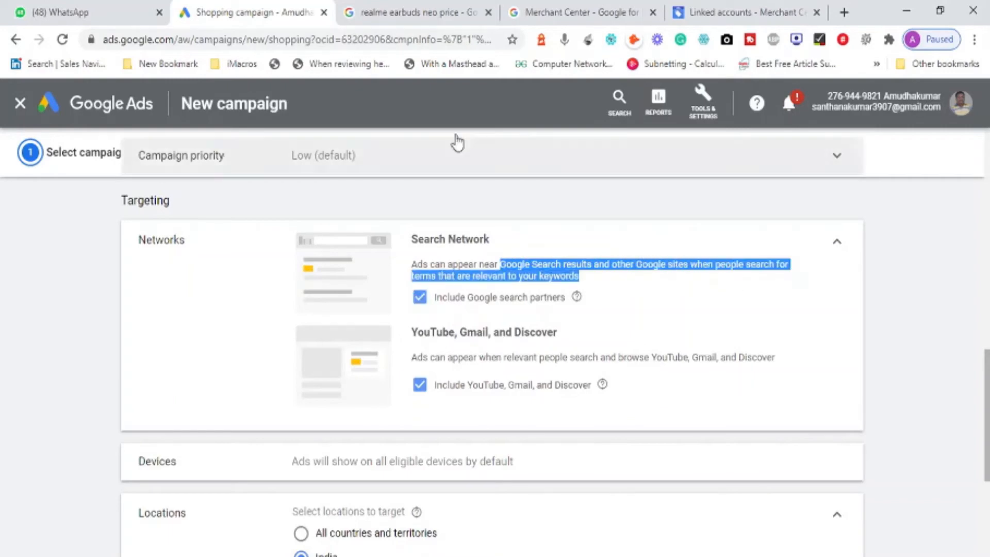
click(413, 17)
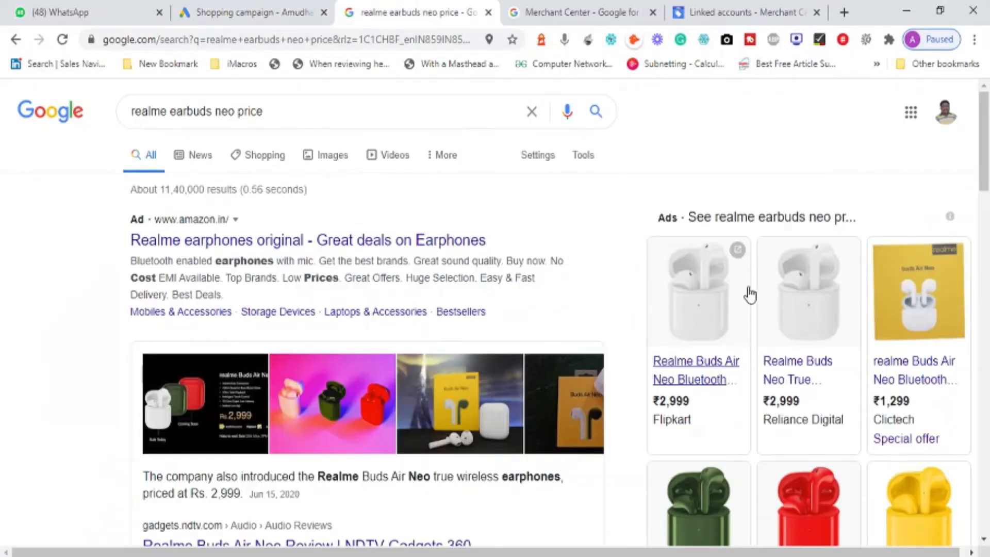
drag(986, 165, 987, 187)
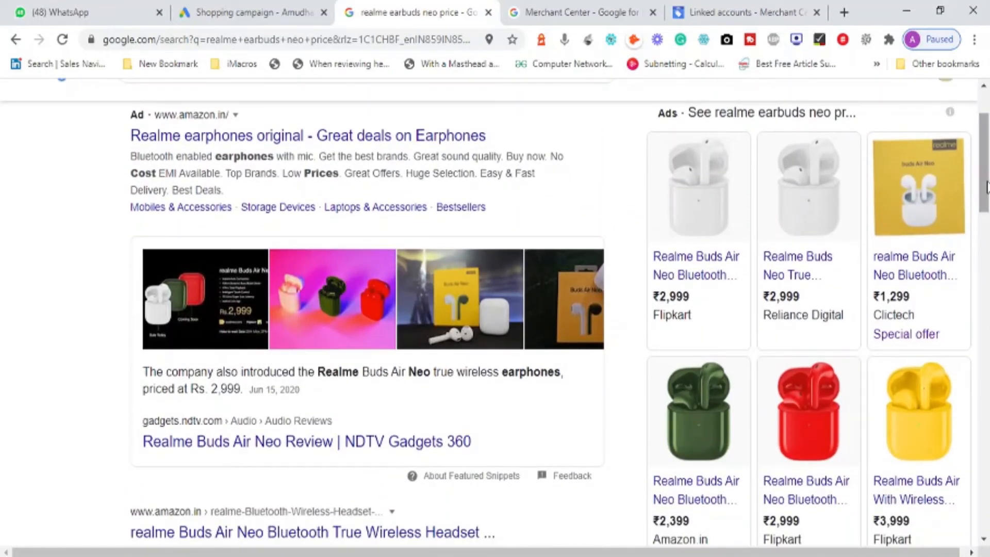
Check the YouTube placement under Networks in Google Ads and open youtube.com in place of the Google search results
click(249, 12)
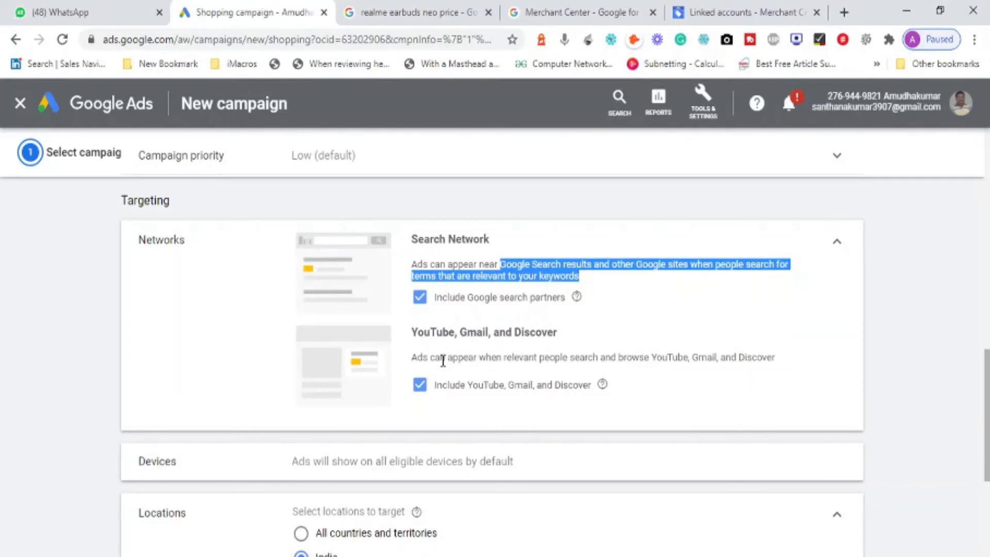
double_click(434, 332)
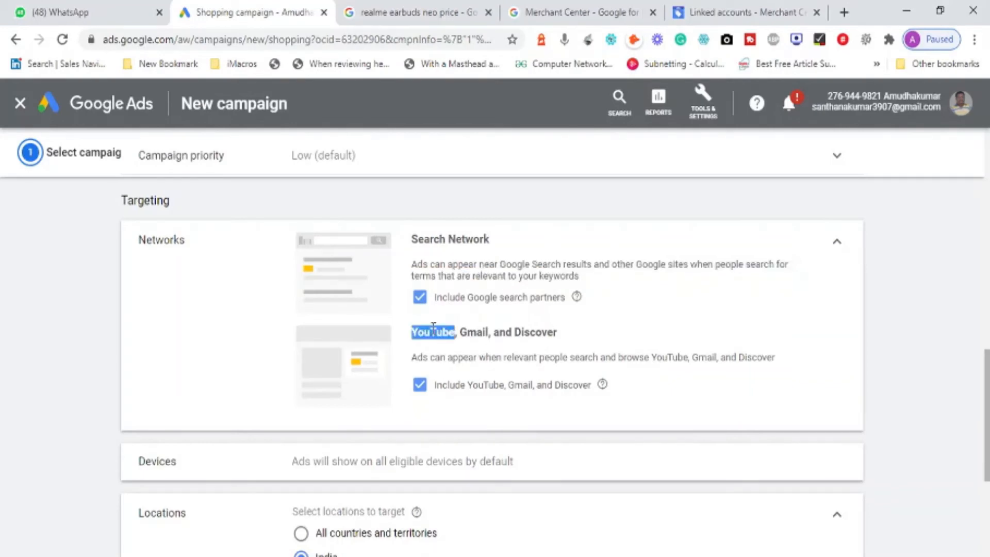
click(416, 16)
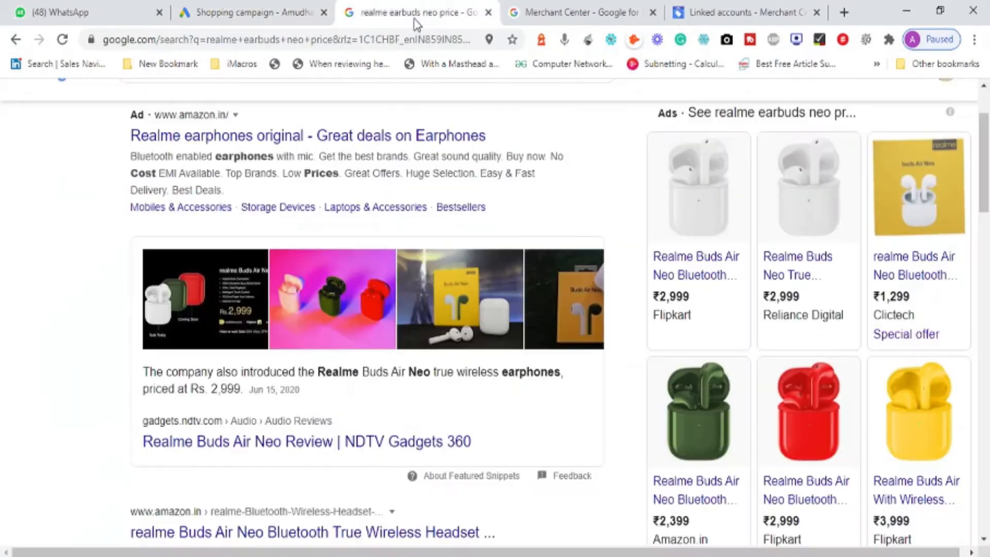
click(401, 40)
text(you)
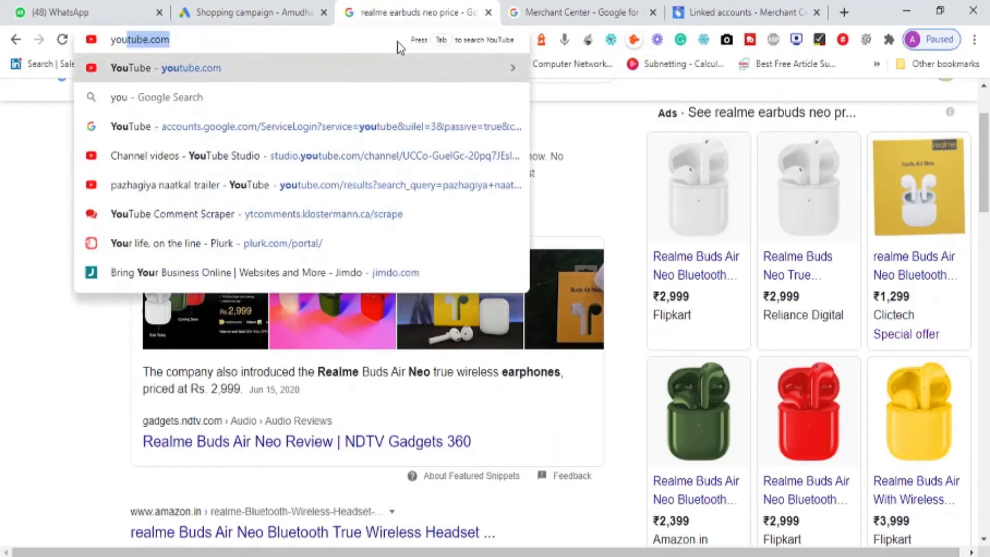
key(Return)
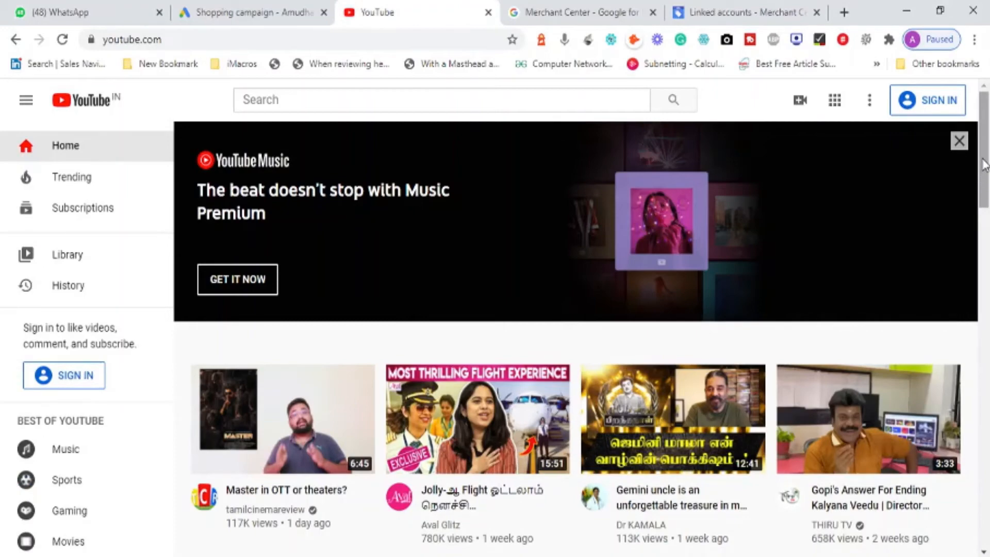
mouse_move(985, 164)
mouse_down()
mouse_move(985, 485)
mouse_move(973, 152)
mouse_up()
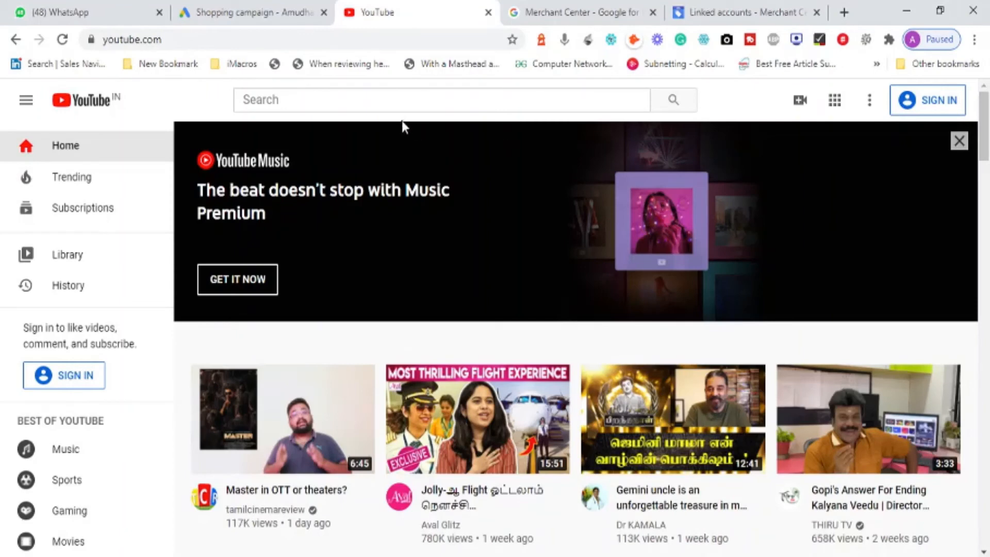
Search YouTube for "real me 7 pro review", open "Realme 7 Pro Review: Should You Pay More?" and mute it
click(389, 100)
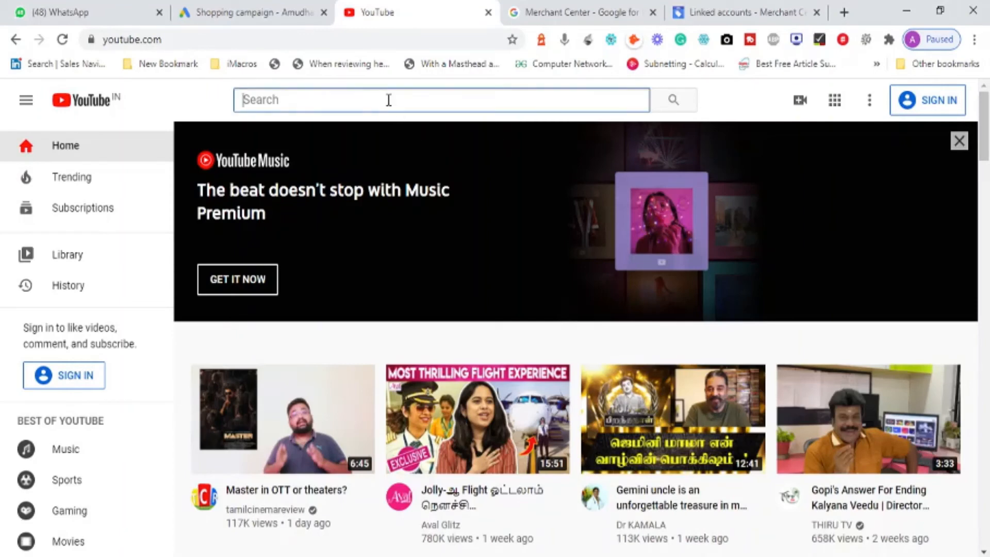
text(real me 7 p)
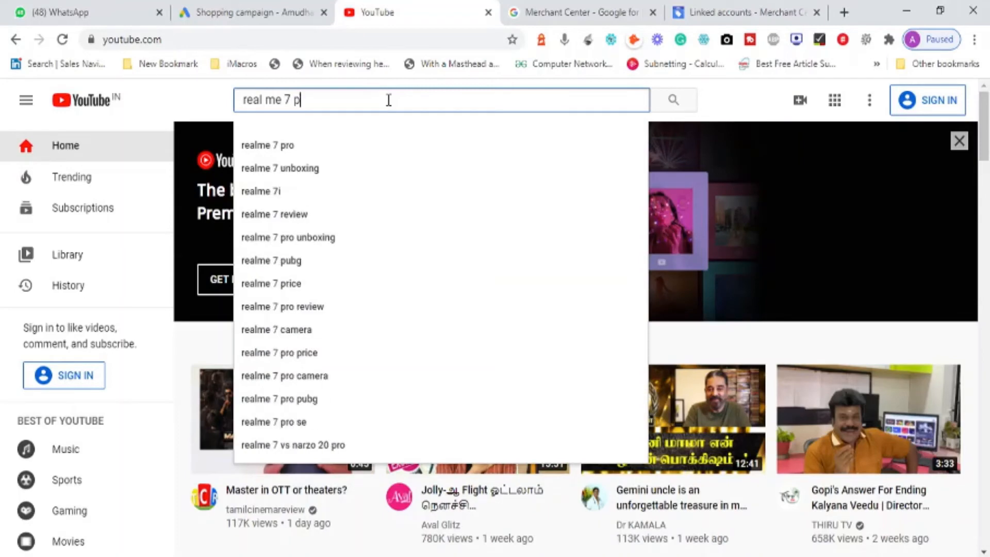
text(ro review)
key(Return)
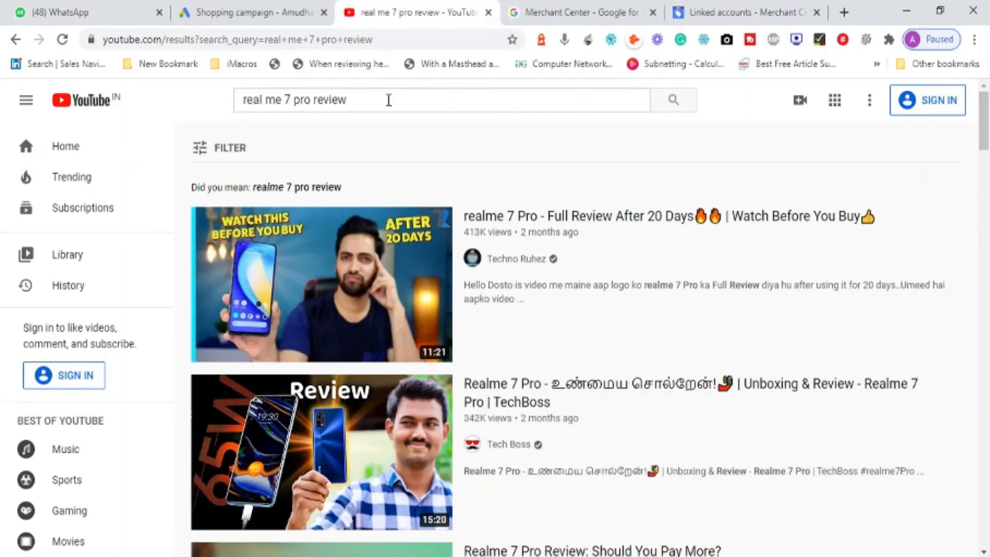
drag(986, 146, 985, 167)
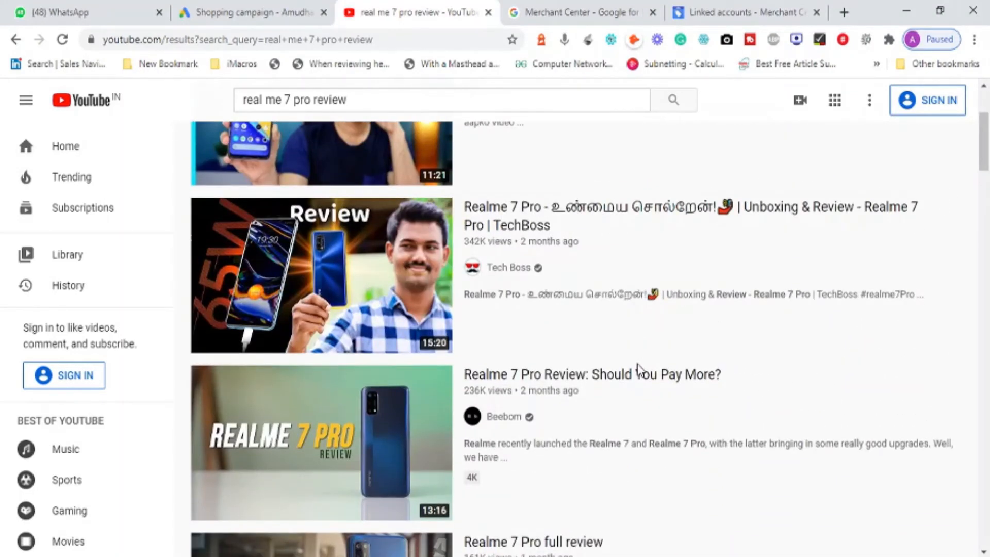
click(617, 376)
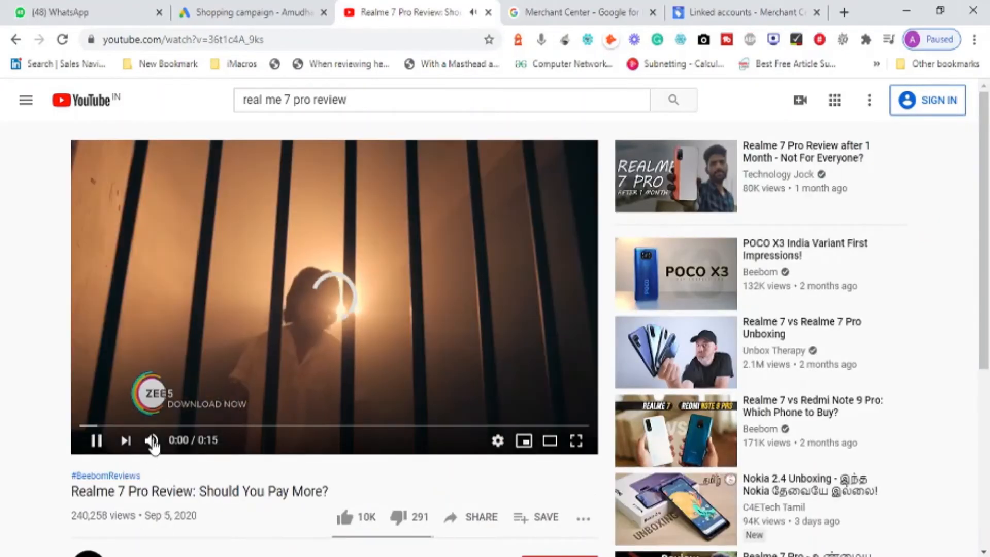
click(151, 441)
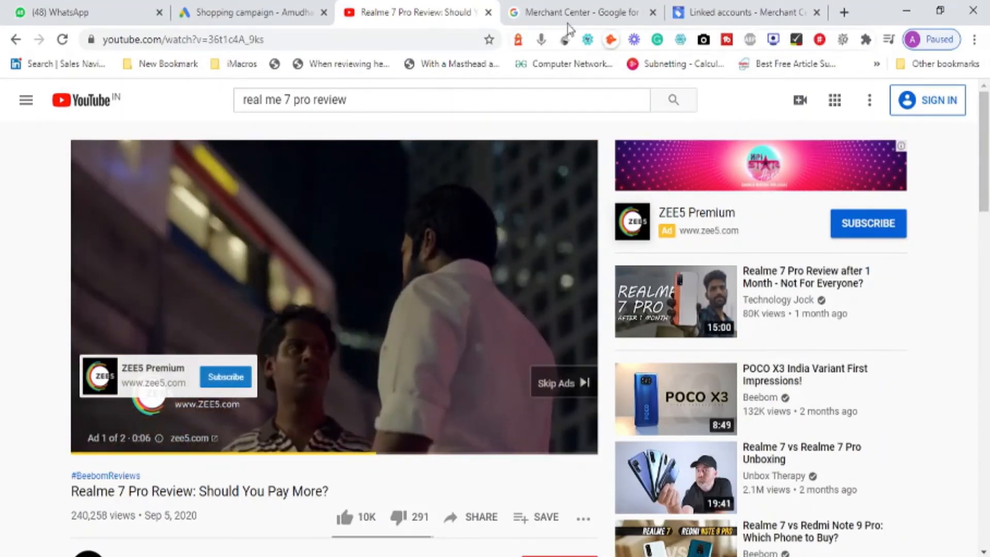
Close YouTube, return to the Google Ads campaign and review the Gmail and Discover placements under Networks
click(489, 12)
click(256, 12)
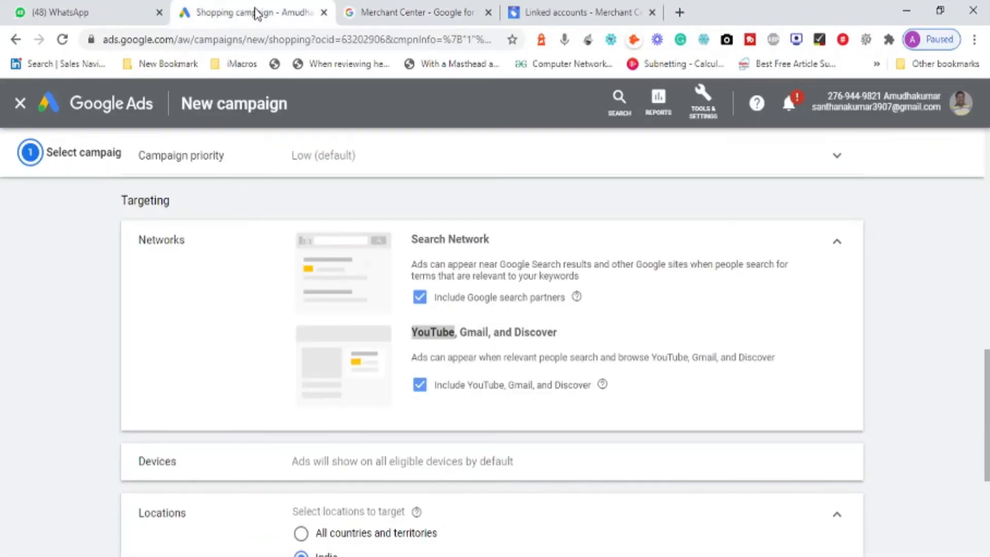
double_click(477, 331)
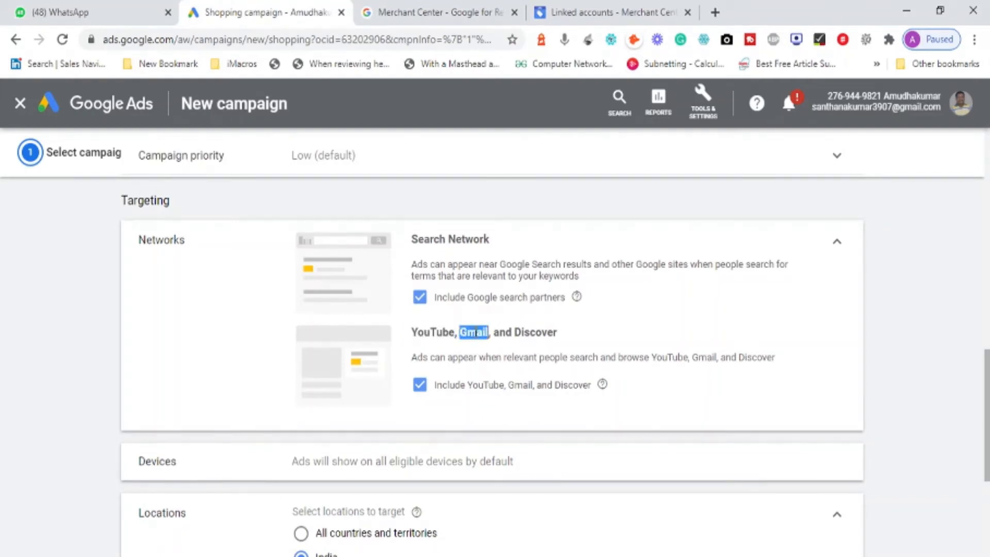
double_click(521, 334)
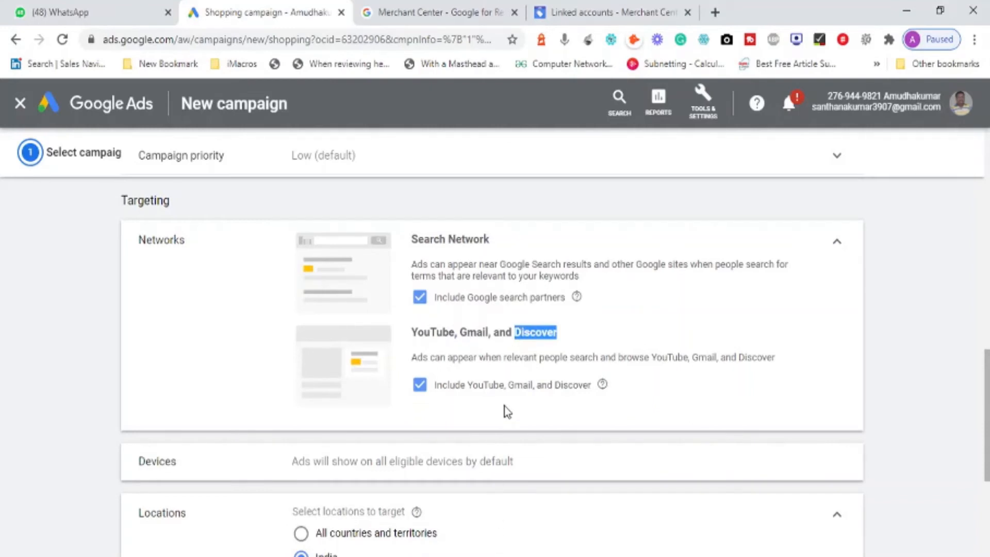
Read the description of the YouTube, Gmail, and Discover placement under Networks
triple_click(533, 357)
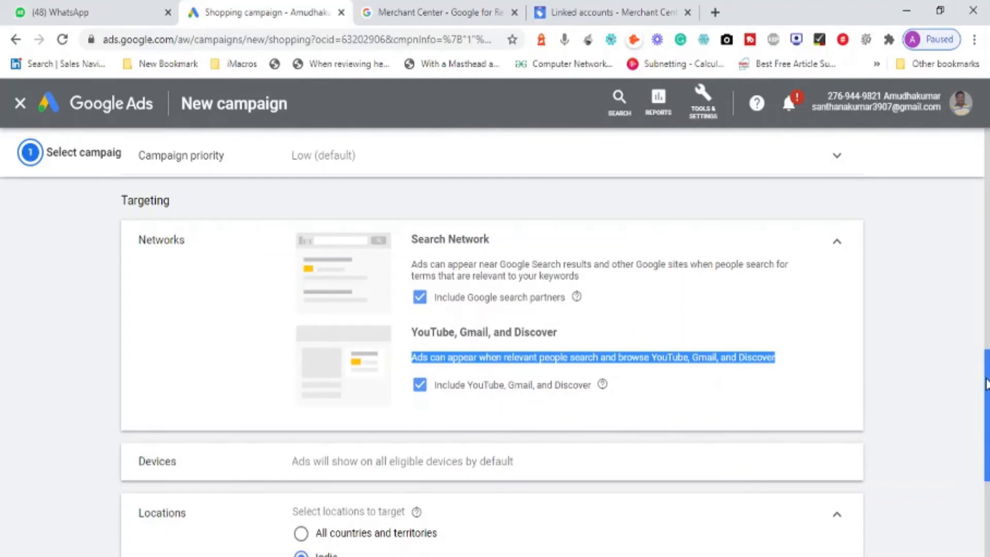
mouse_move(987, 386)
mouse_down()
mouse_move(988, 400)
mouse_move(988, 384)
mouse_up()
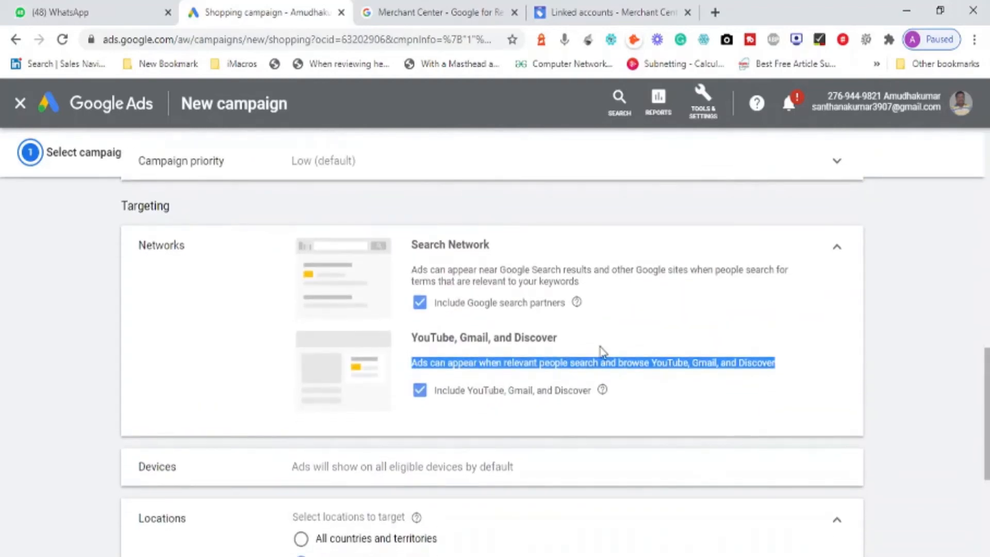
click(920, 354)
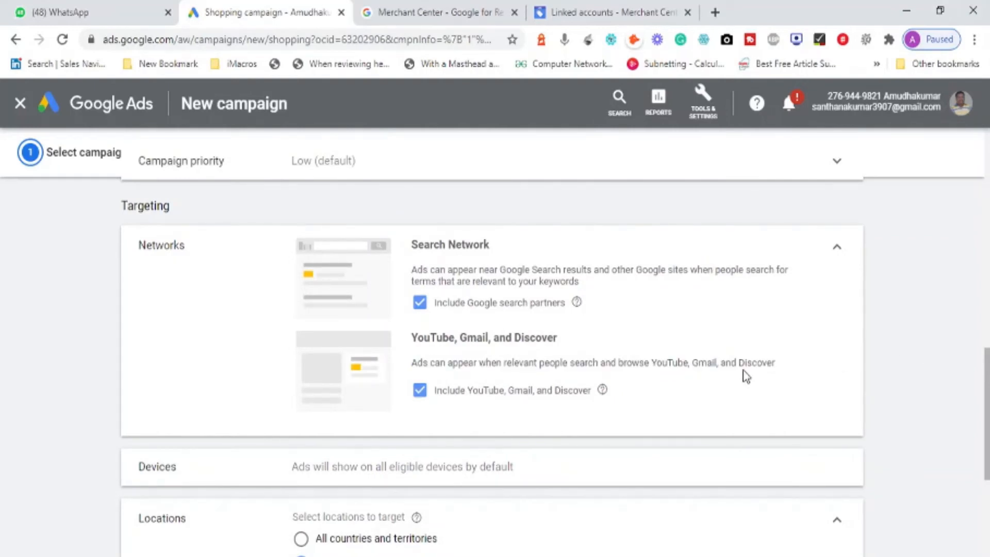
Exclude and re-include YouTube, Gmail, and Discover, and do the same with Google search partners
click(420, 391)
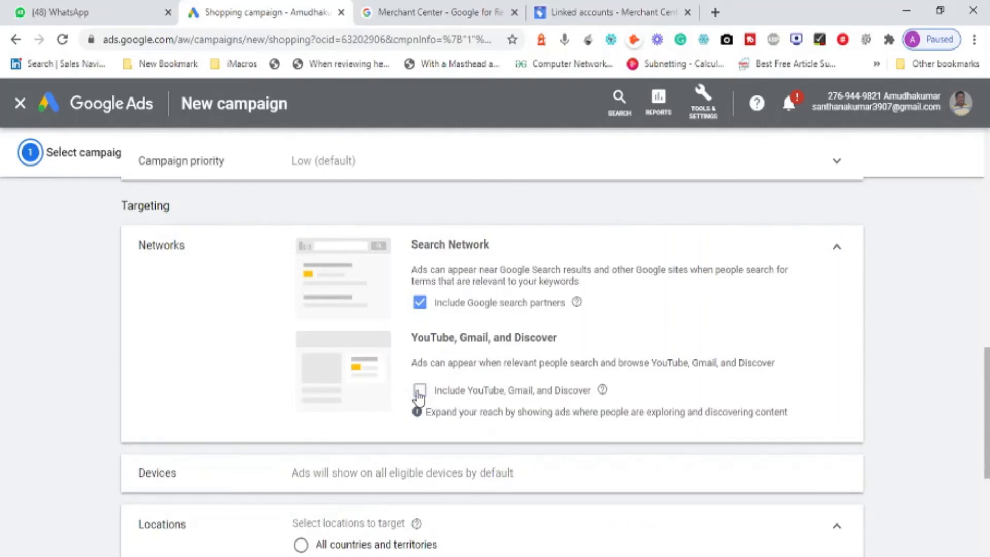
click(419, 392)
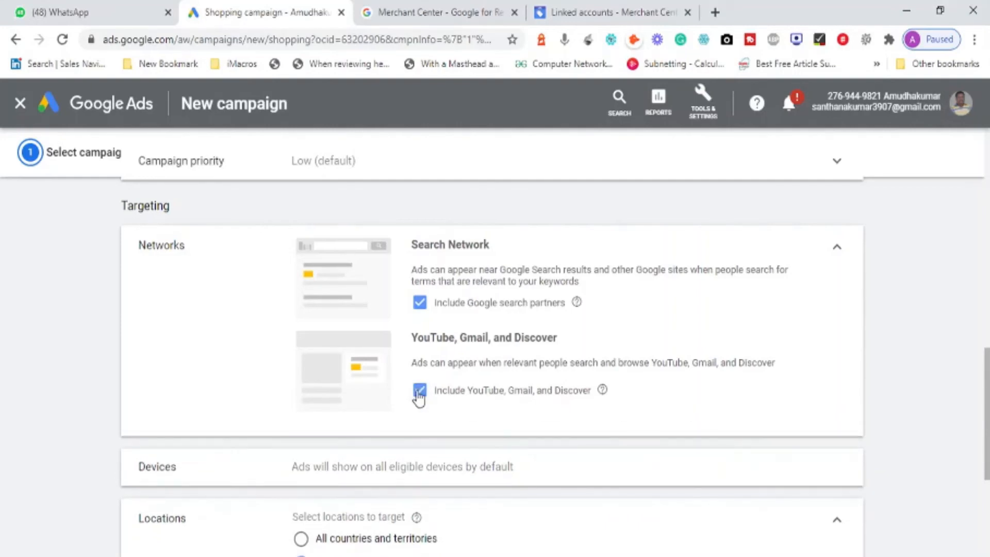
click(419, 305)
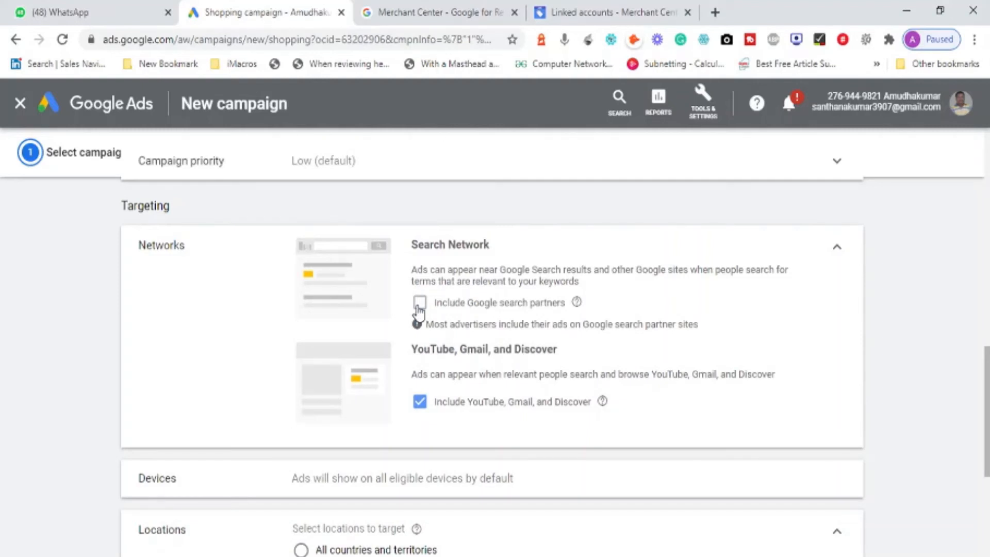
click(420, 305)
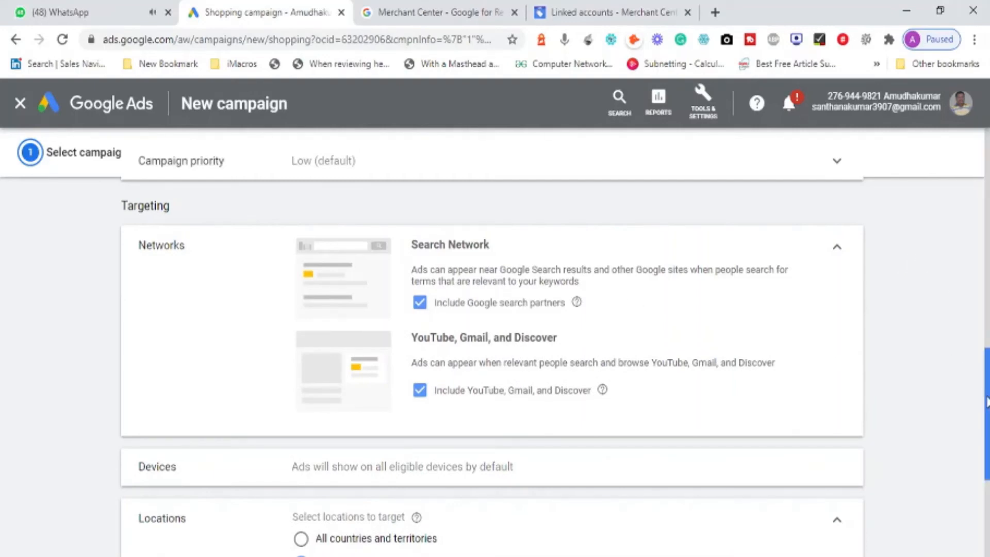
Check the Devices setting and target the city of Chennai, Tamil Nadu, India as the campaign's other location
drag(986, 402, 987, 474)
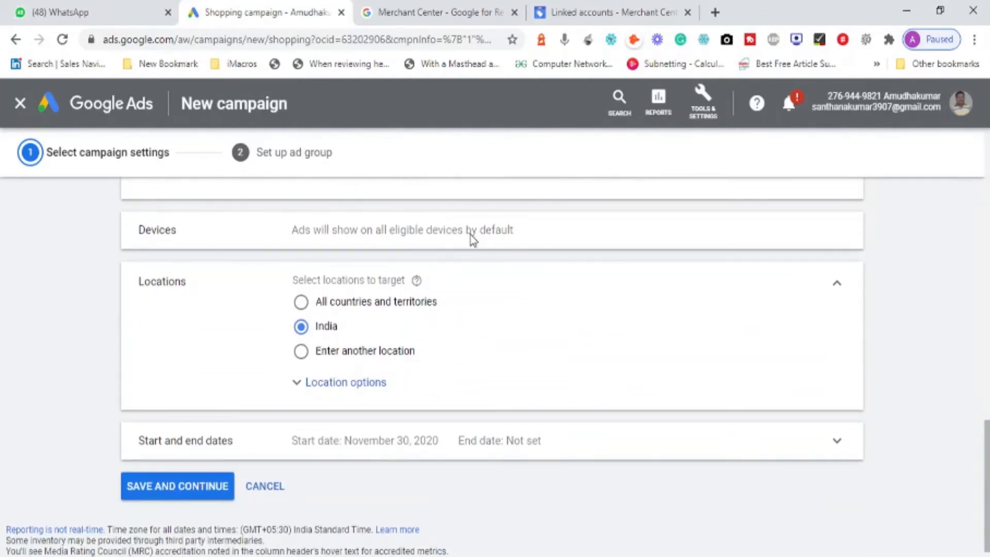
triple_click(322, 235)
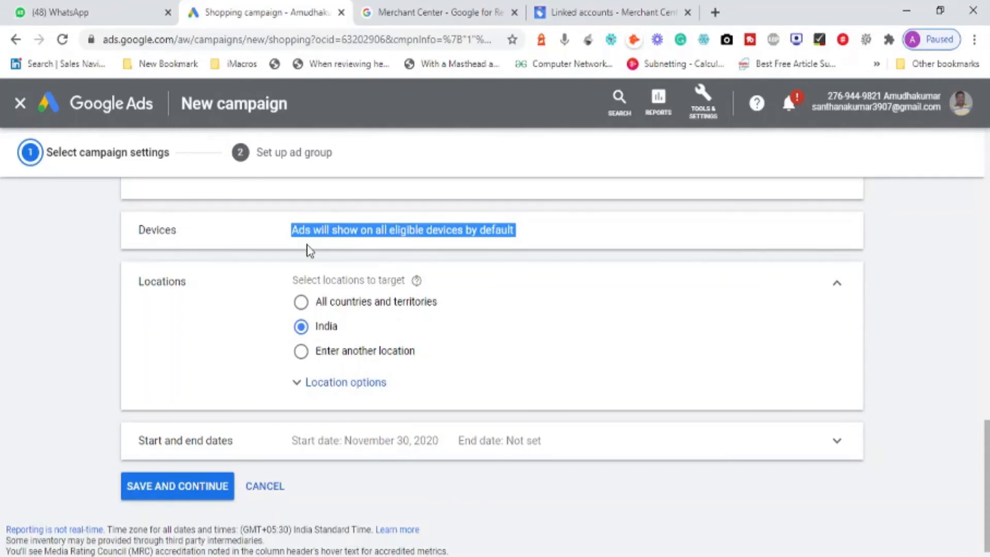
click(302, 352)
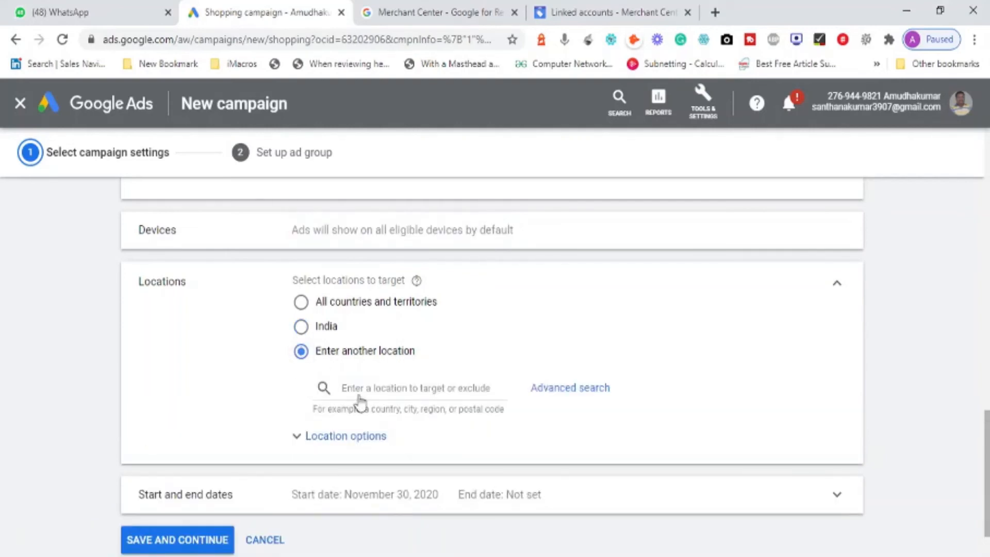
click(411, 387)
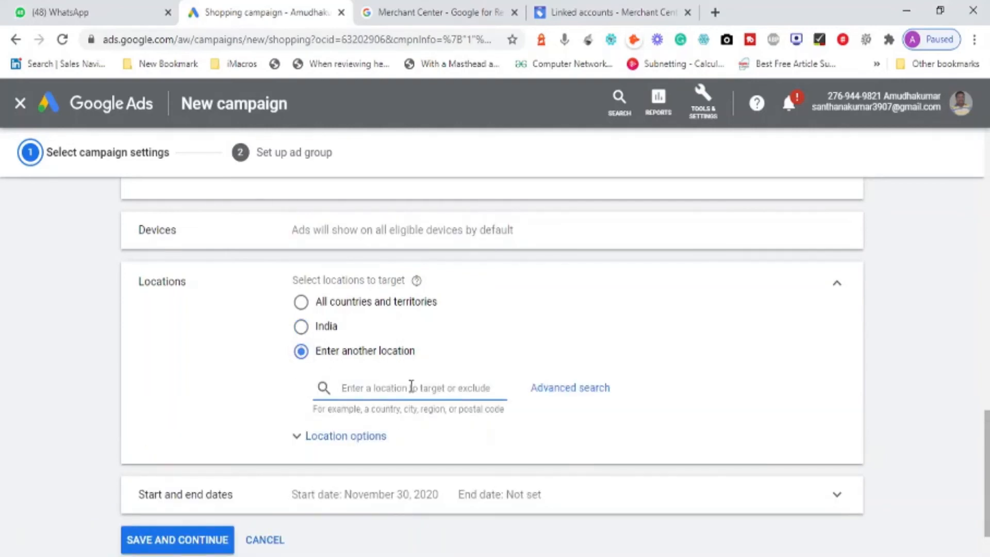
text(chennai)
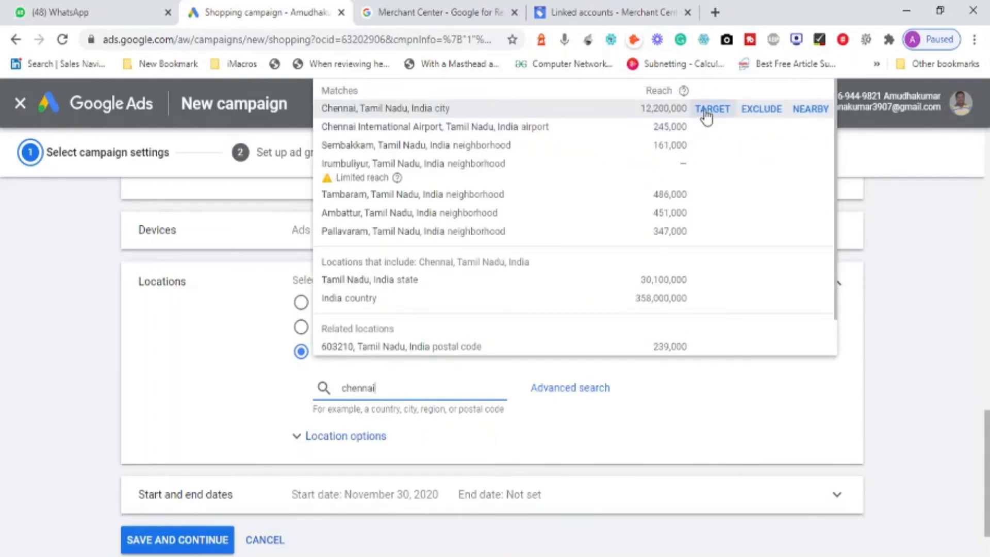
click(711, 109)
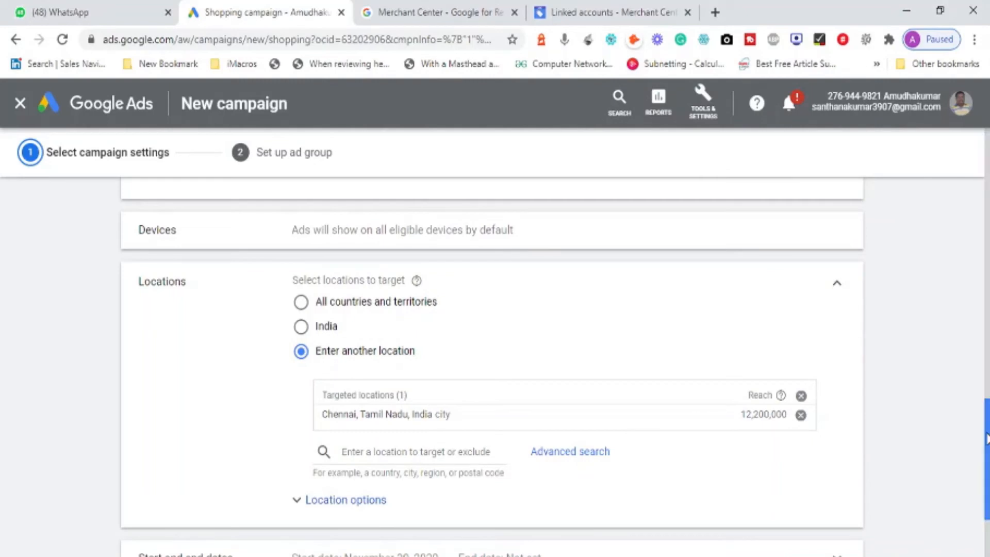
Set the location targeting option to "People in or regularly in your targeted locations"
scroll(987, 438, down, 3)
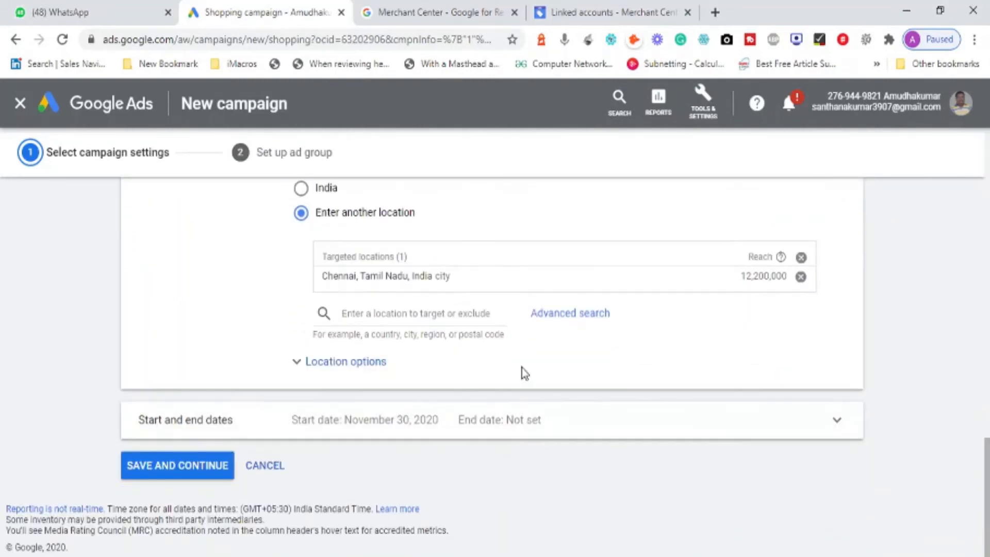
click(292, 367)
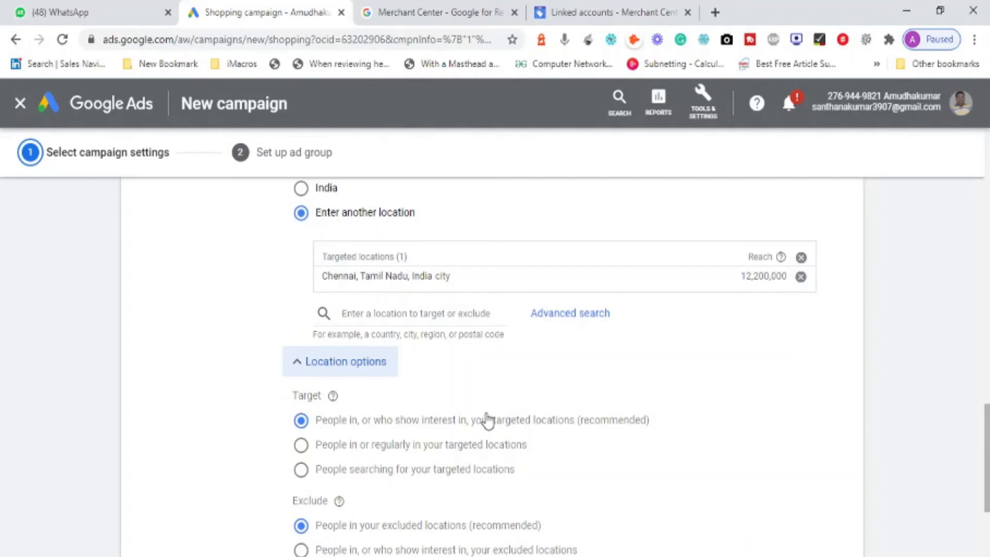
click(301, 447)
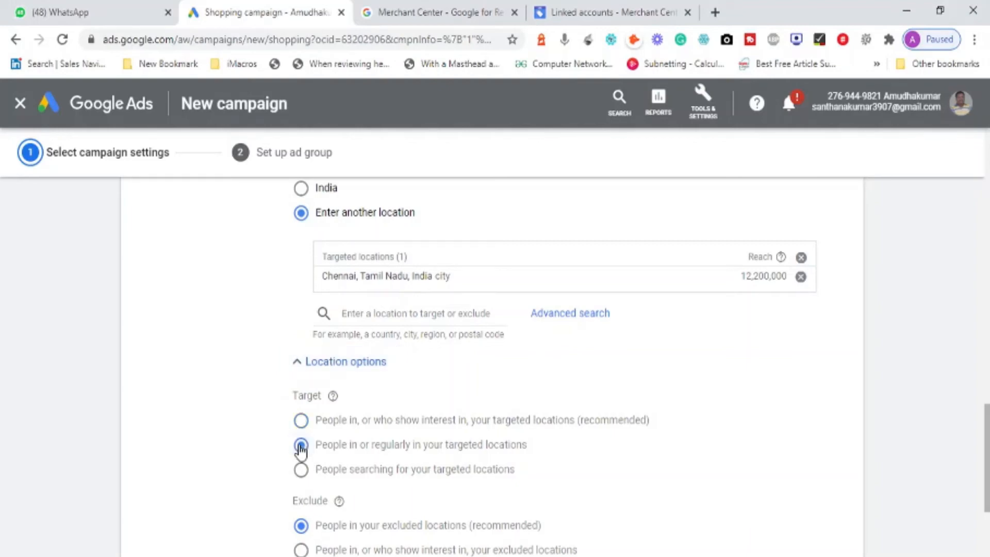
click(297, 367)
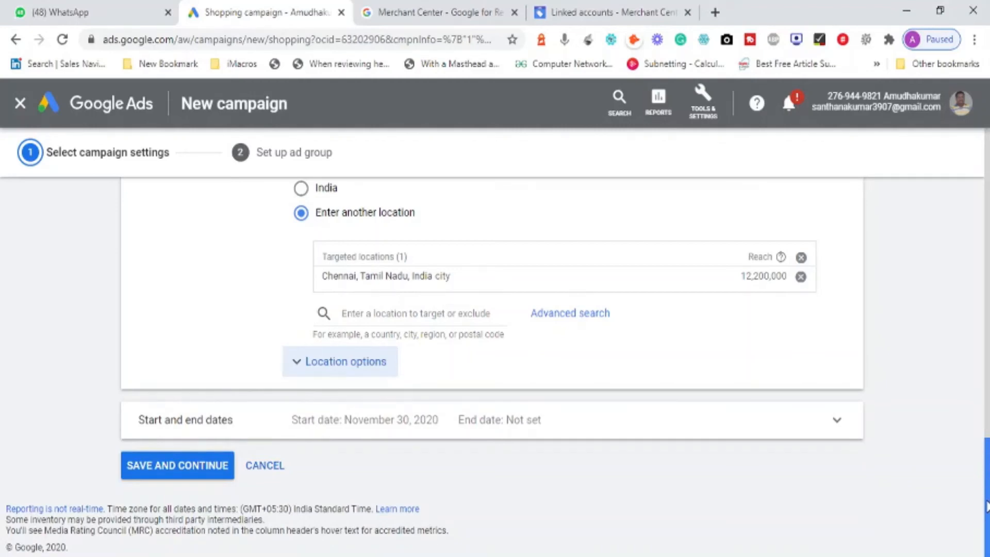
Review the campaign's start and end dates, save the campaign settings and continue to the ad group setup
click(835, 426)
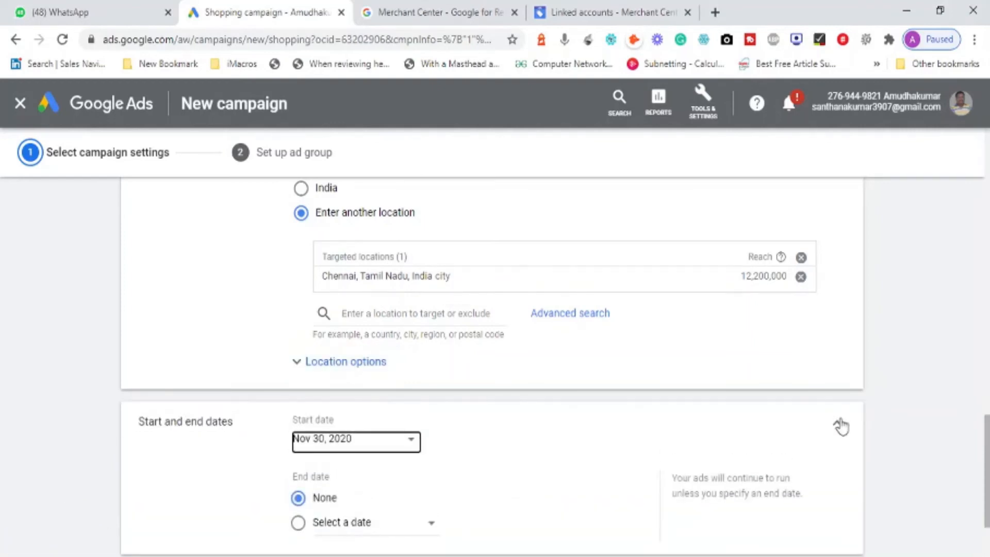
drag(987, 438, 987, 477)
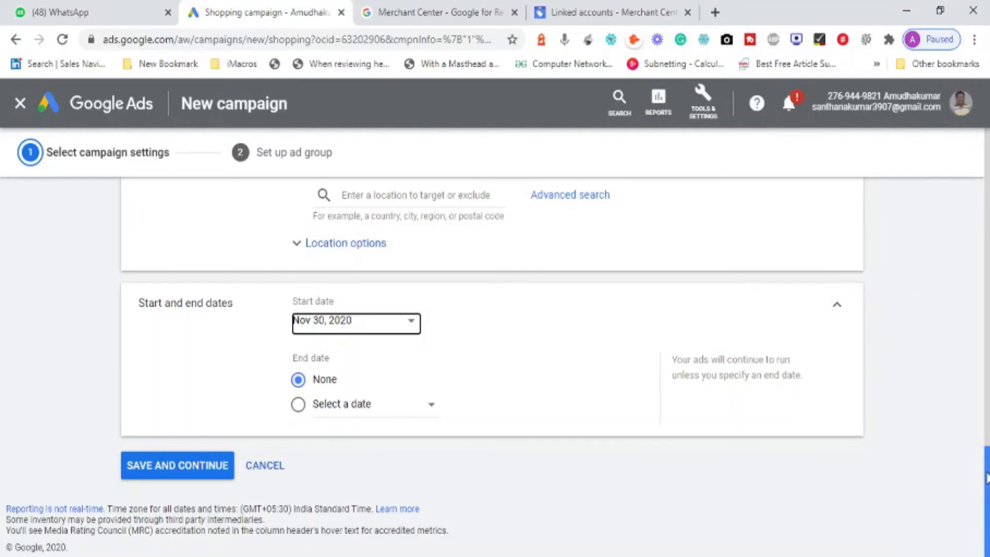
click(839, 308)
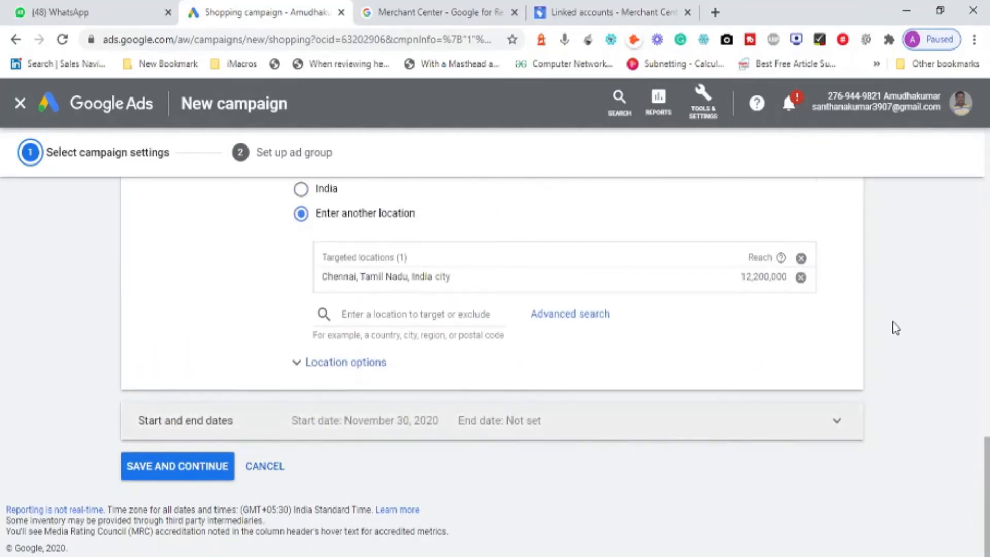
click(165, 474)
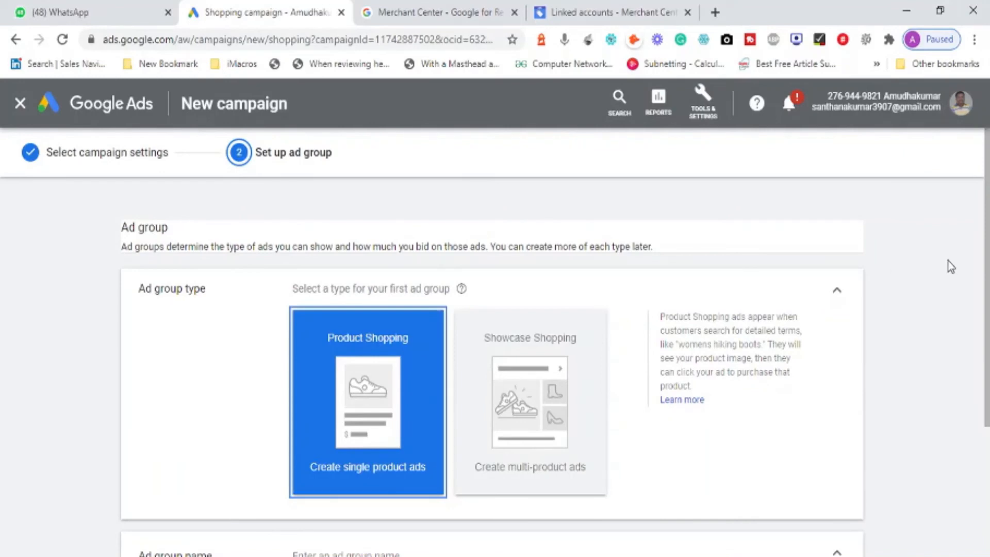
Look over the ad group types, glance at the Merchant Center pages and read the Product Shopping description
drag(988, 274, 987, 325)
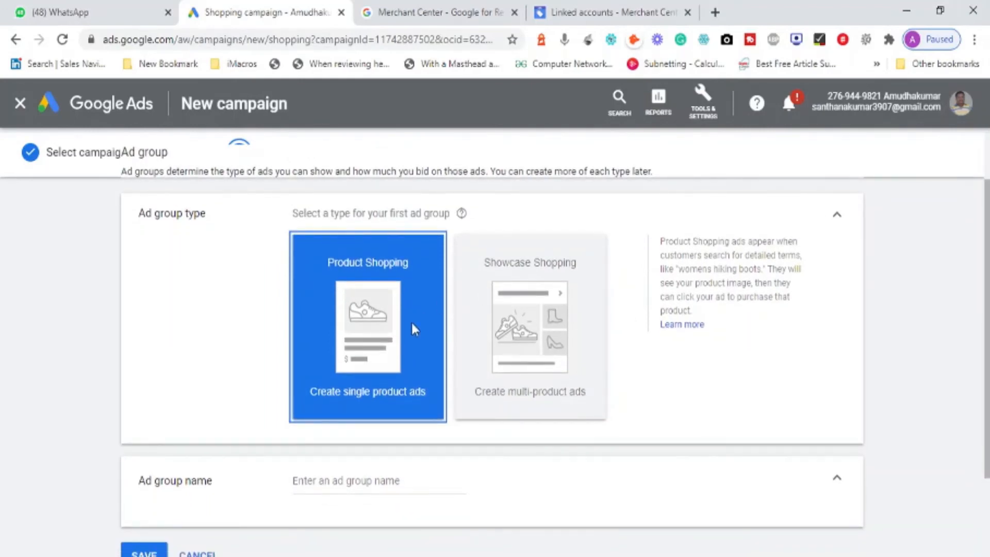
click(456, 12)
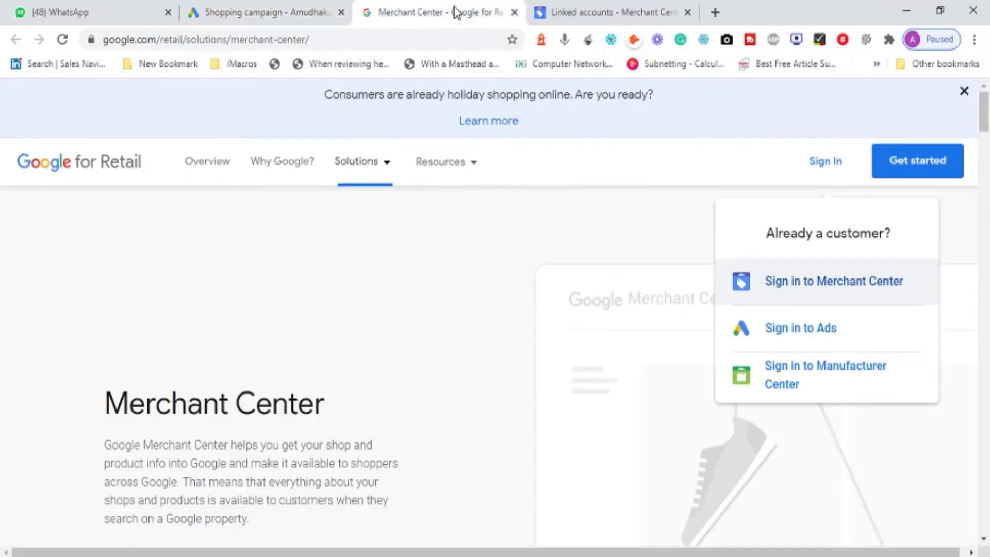
click(577, 12)
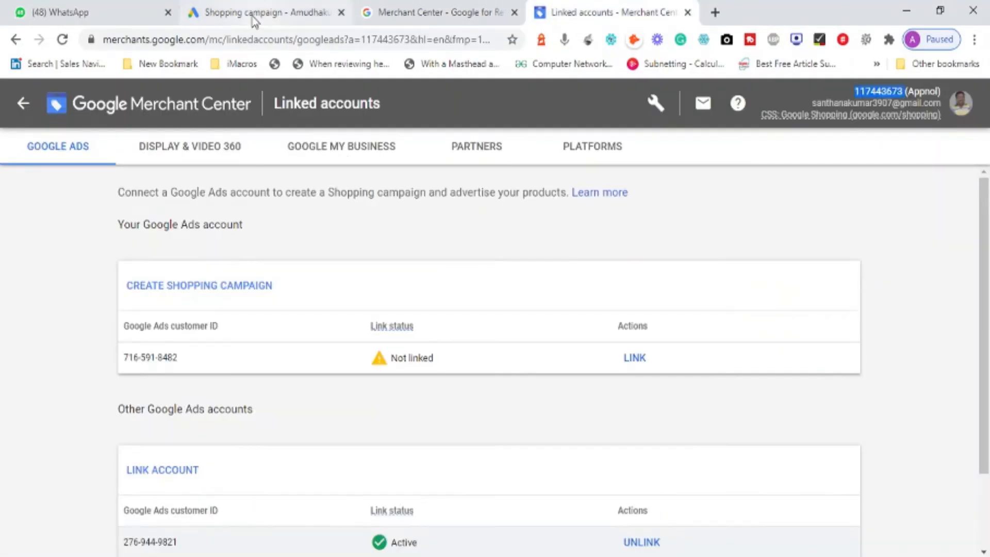
click(254, 15)
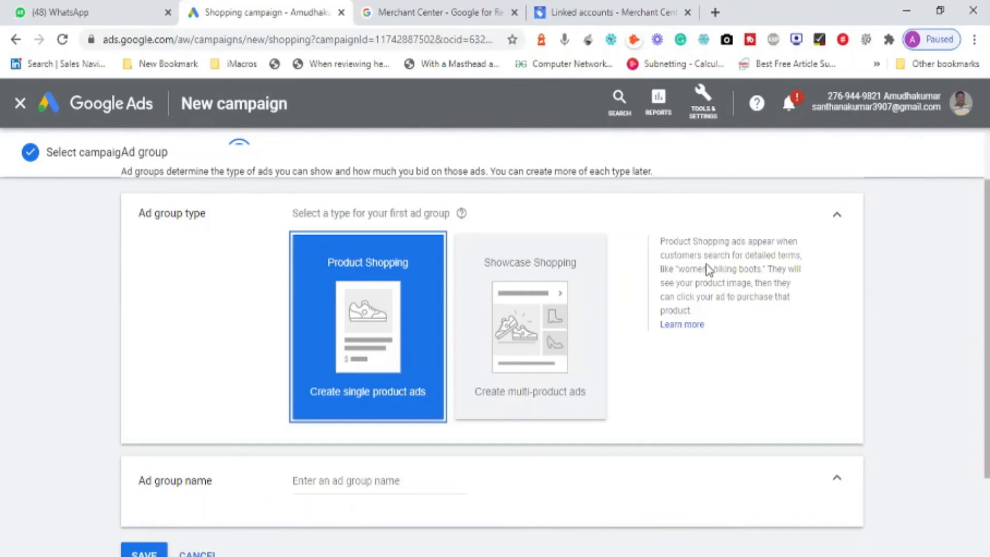
drag(659, 243, 765, 267)
click(766, 267)
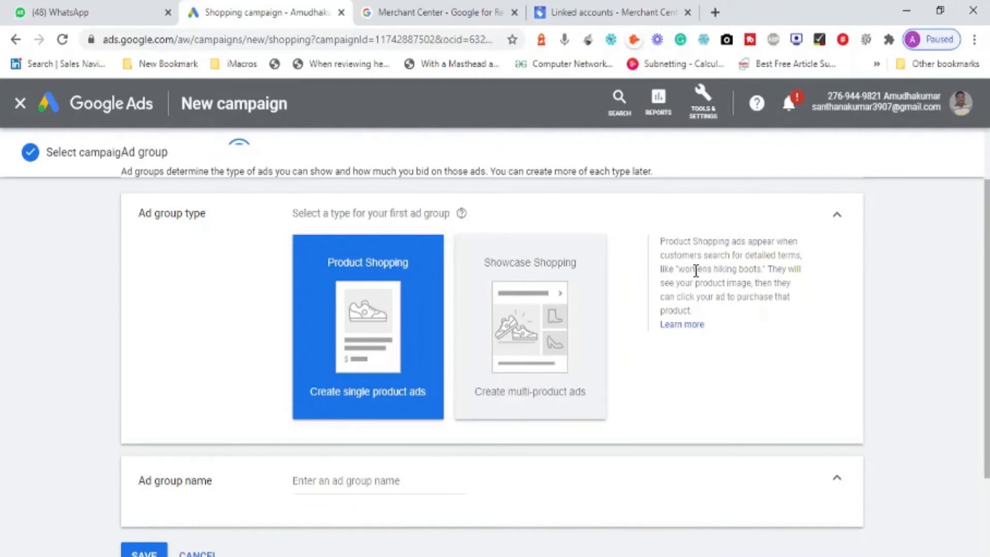
triple_click(714, 299)
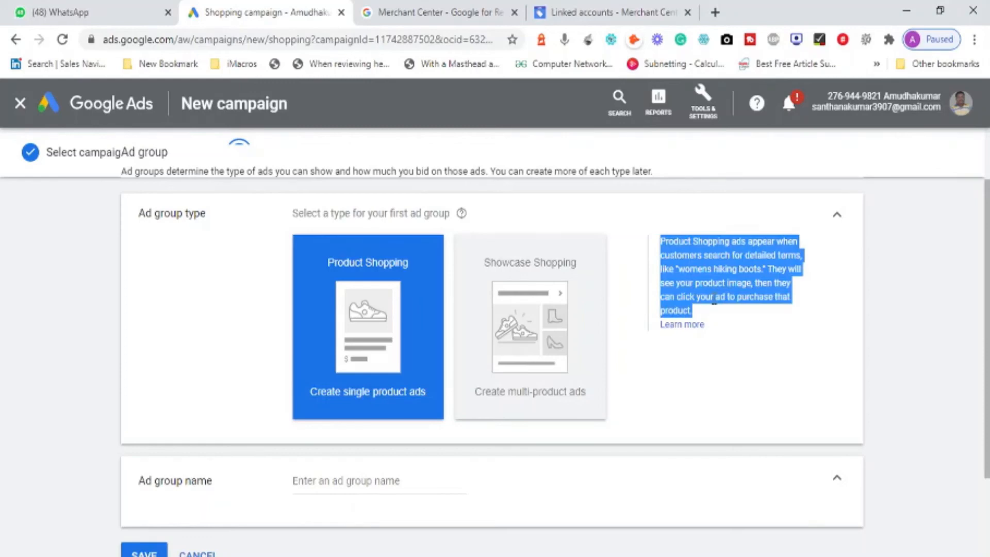
click(714, 299)
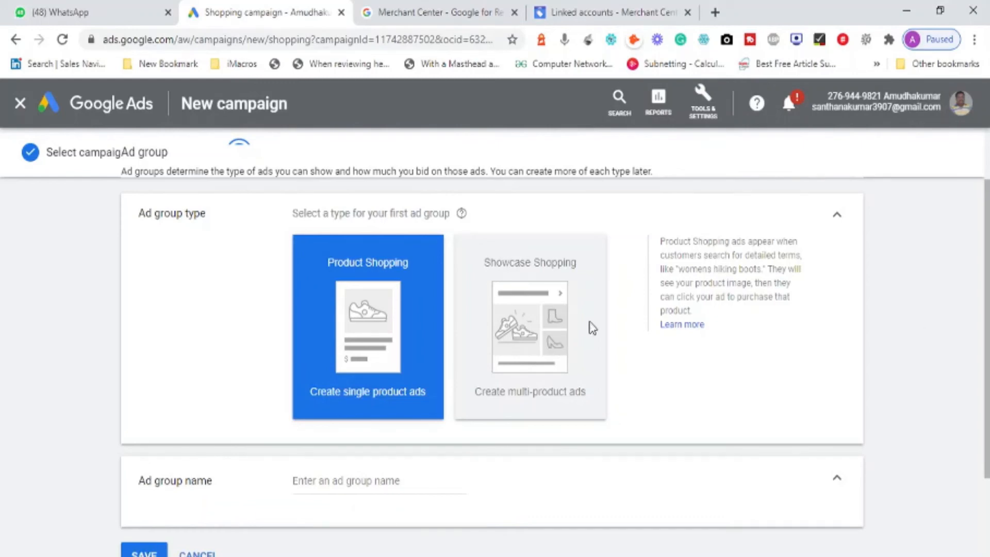
Compare the Showcase Shopping and Product Shopping ad group types by alternating between them
scroll(986, 359, down, 1)
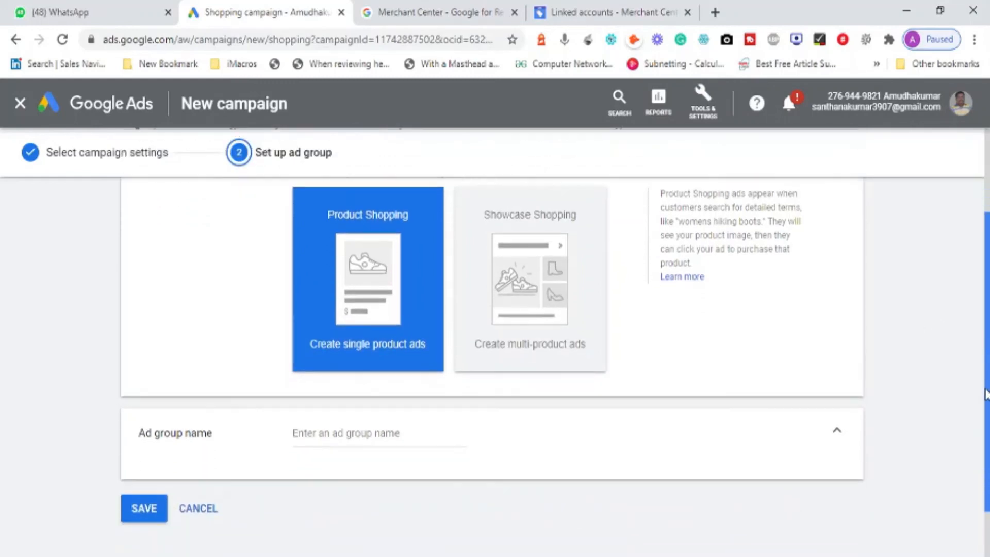
click(566, 297)
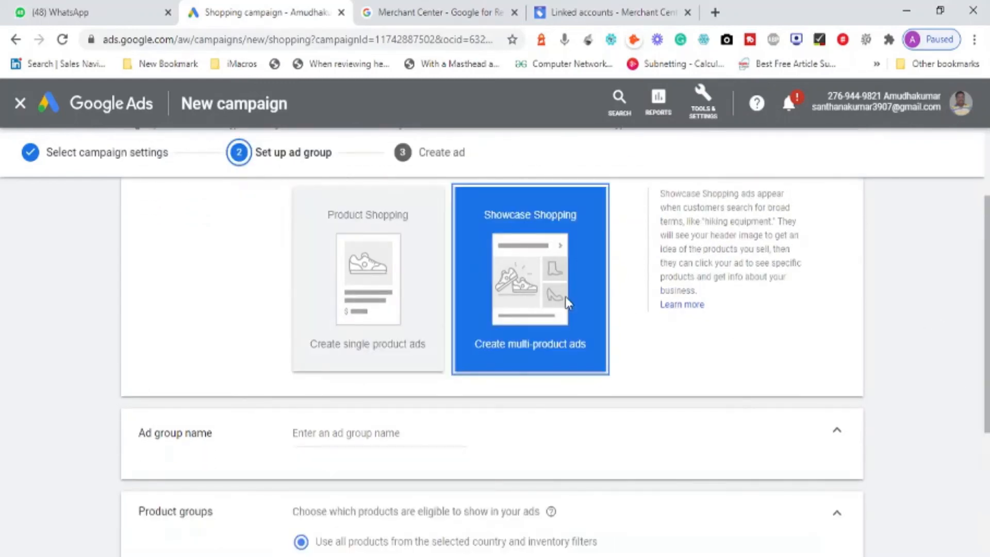
click(309, 292)
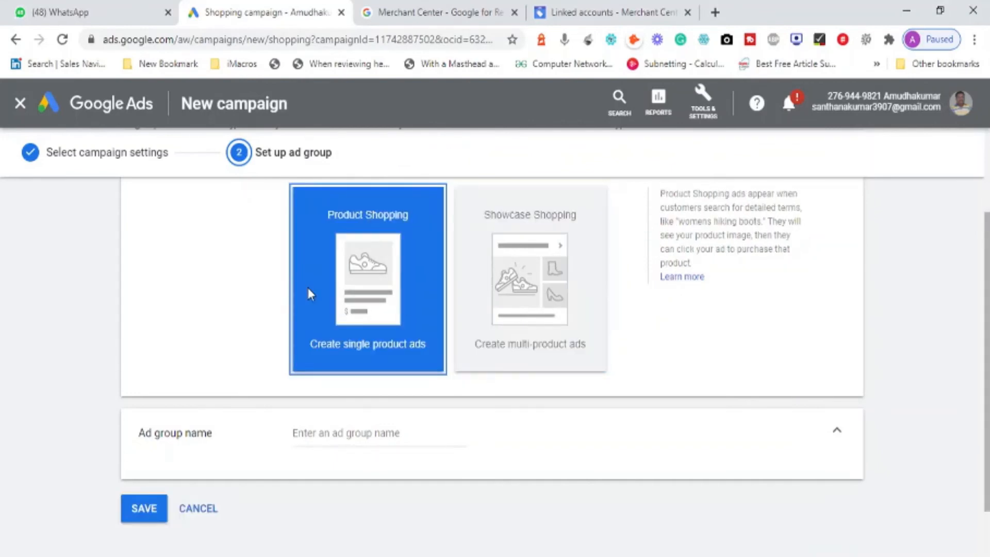
click(498, 290)
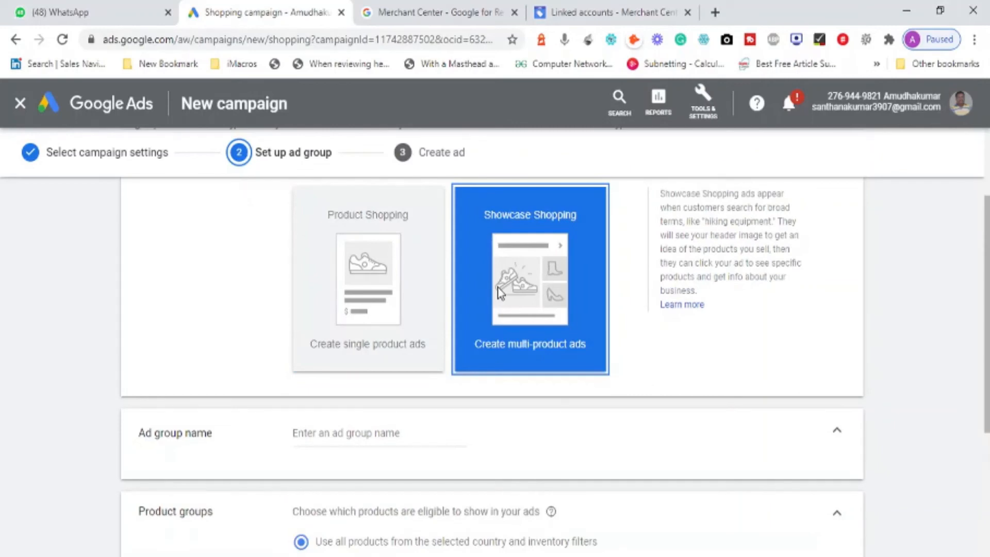
Choose Product Shopping as the ad group type and name the ad group "DMC Course"
click(361, 299)
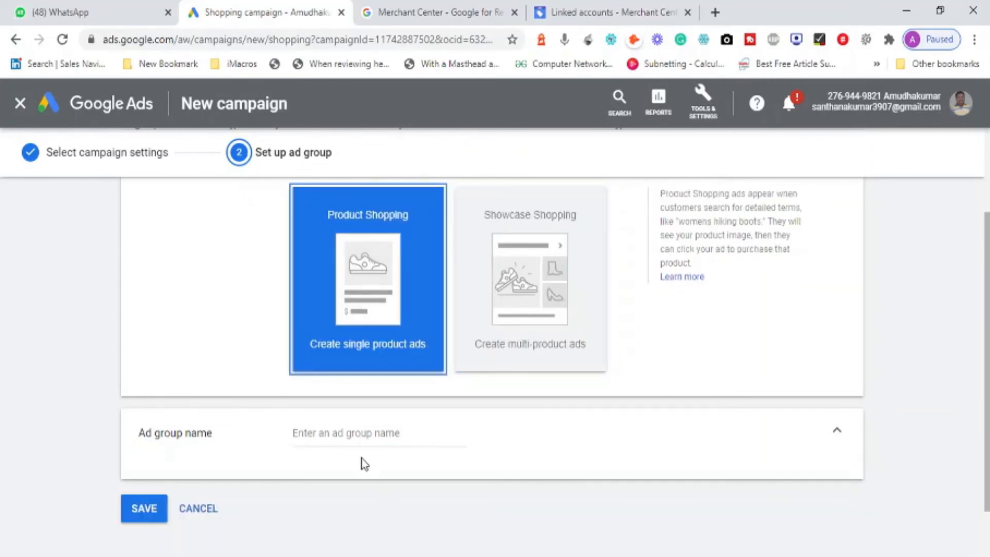
click(345, 435)
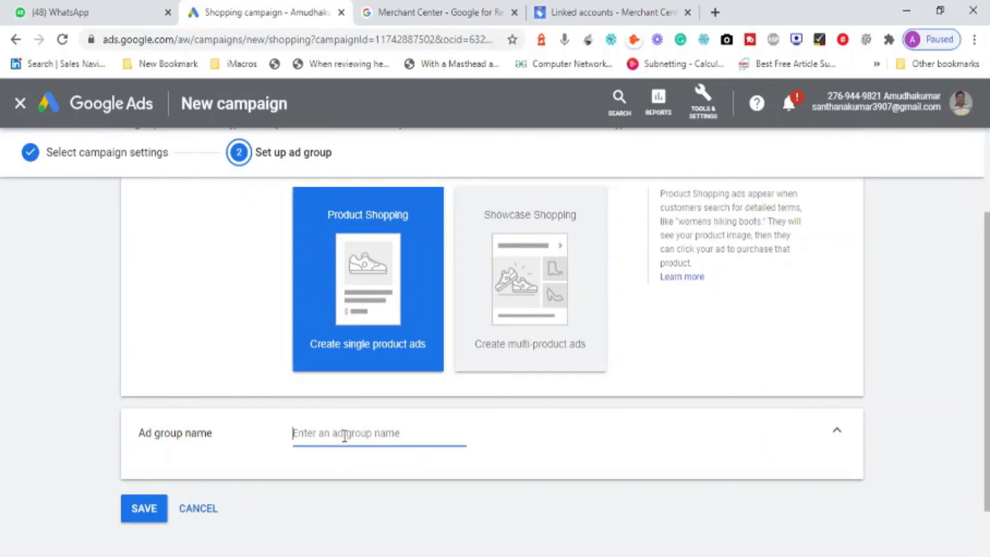
text(DMC Course)
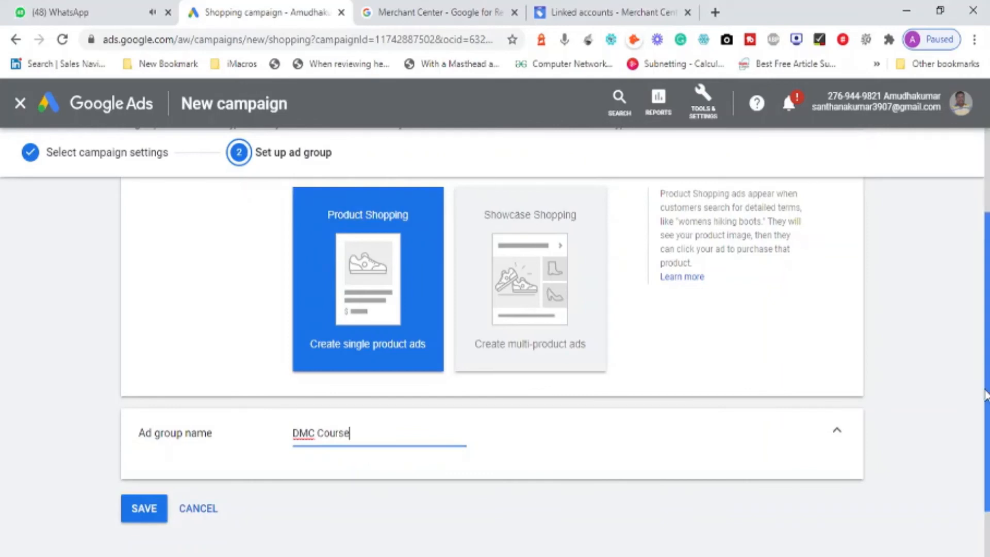
Switch to Merchant Center and open the Google Sheet behind the Sample Shopping Ads Feed in the primary product feeds
drag(986, 396, 985, 442)
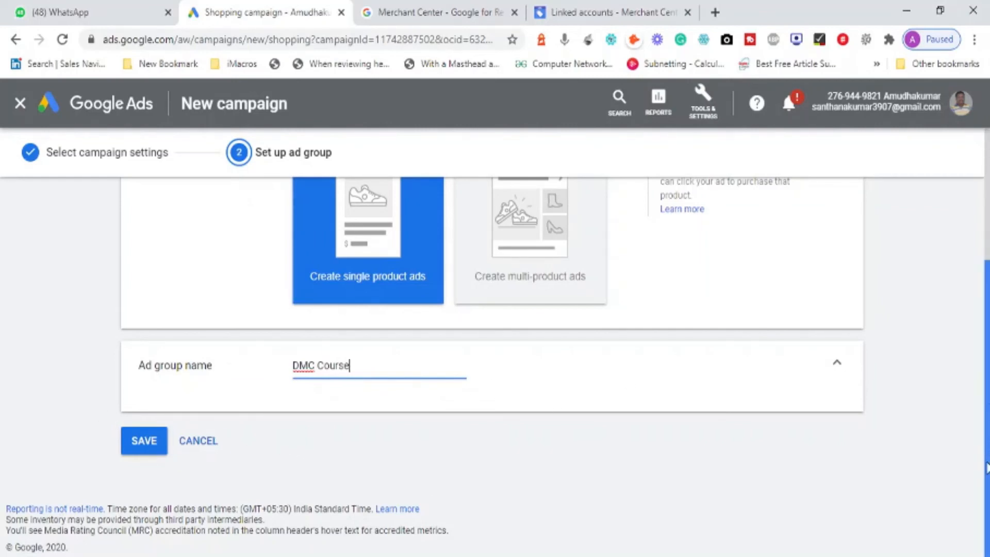
scroll(986, 466, up, 2)
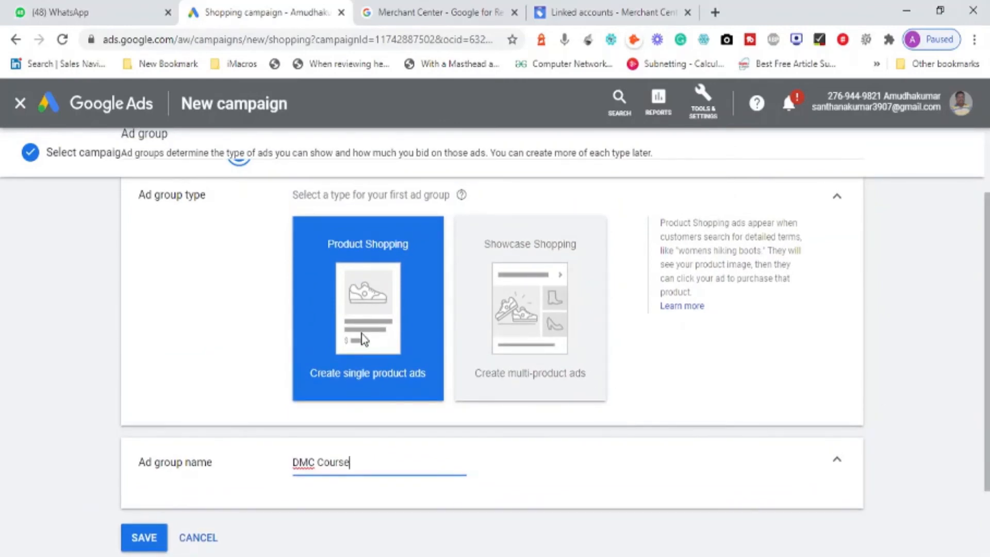
click(564, 11)
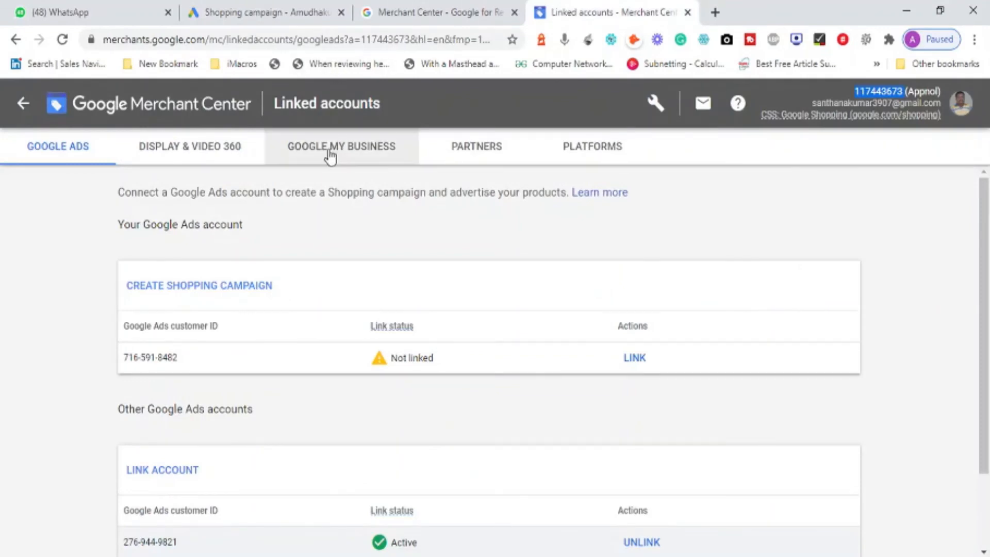
click(140, 108)
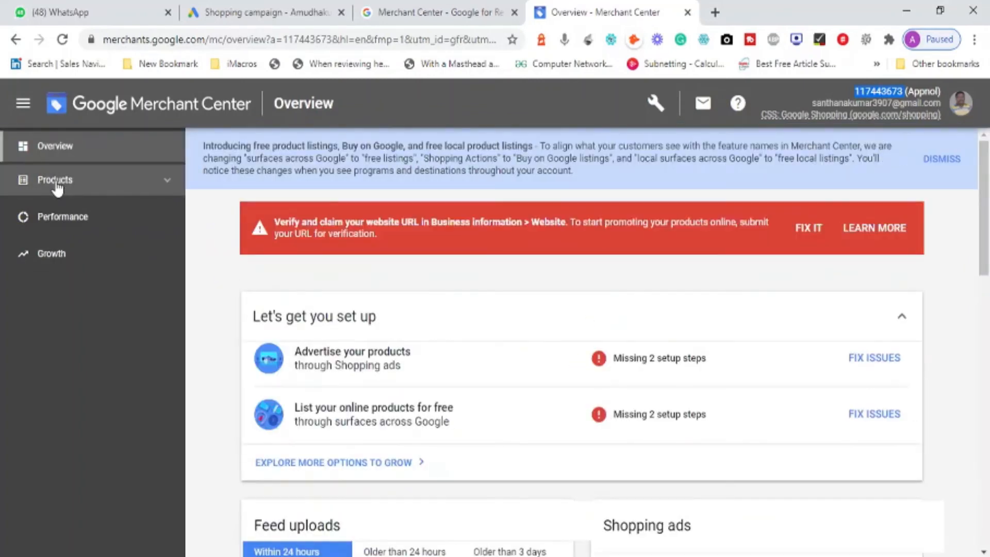
click(56, 183)
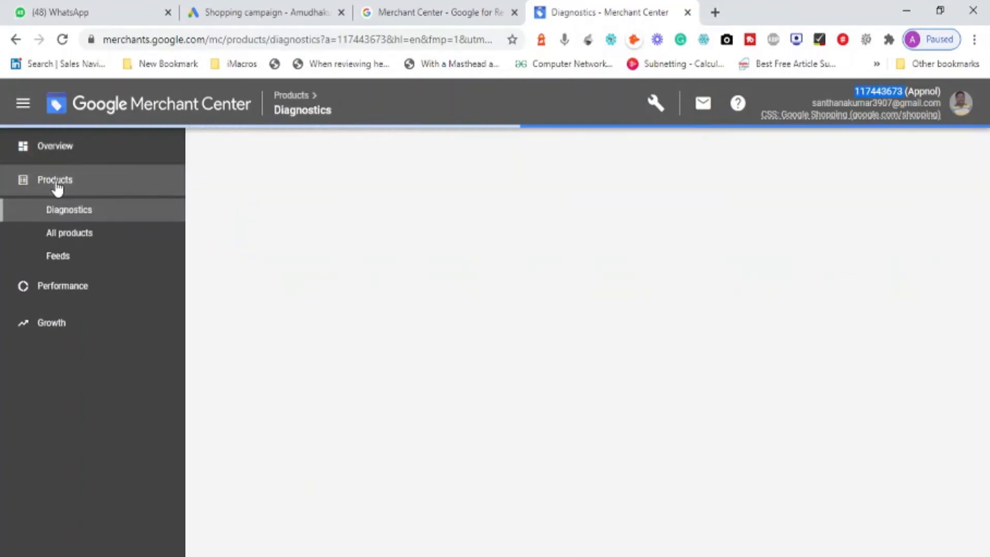
click(79, 262)
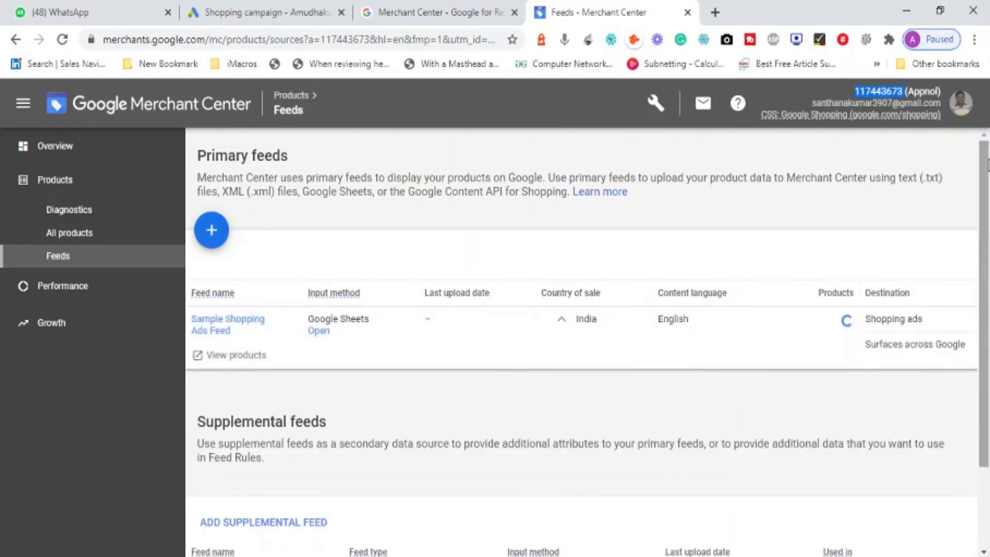
drag(986, 176, 987, 251)
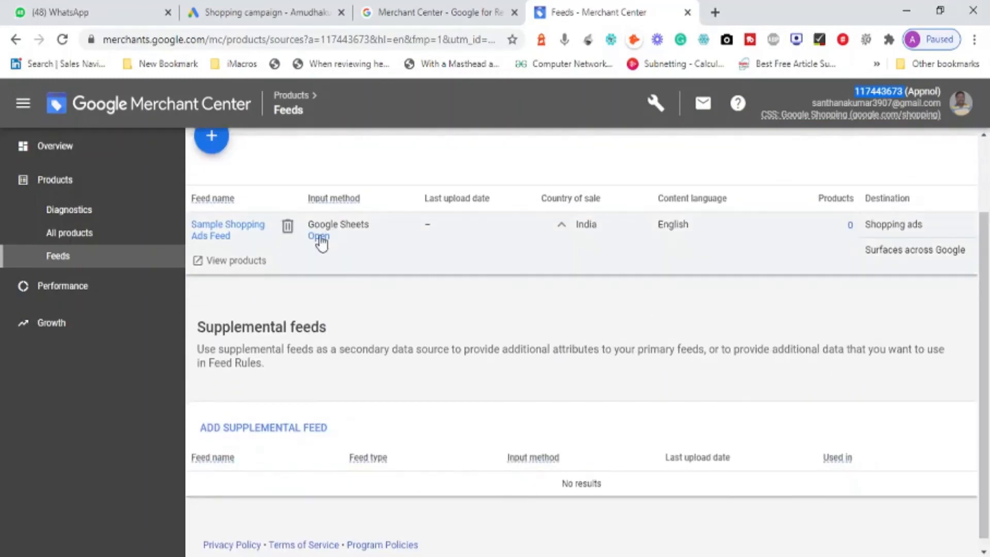
click(318, 237)
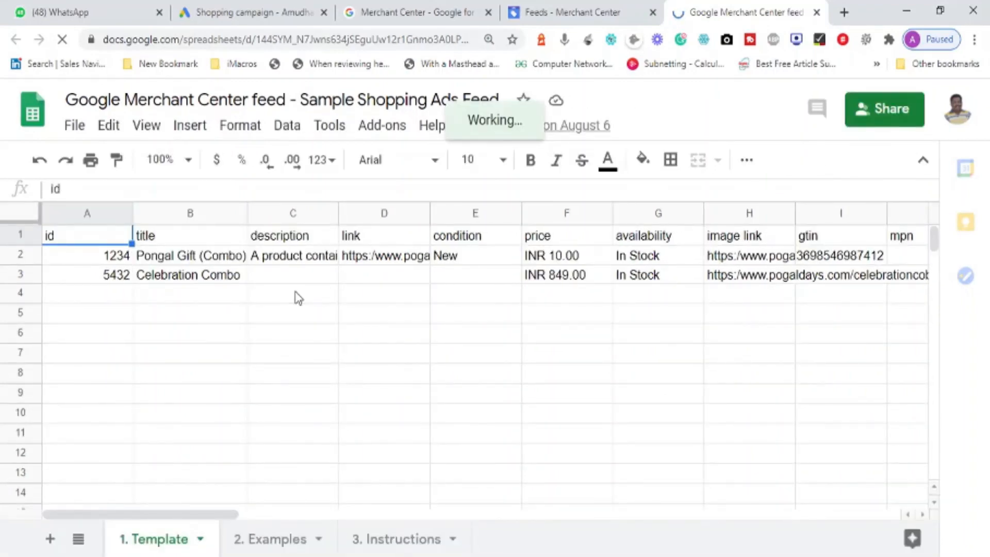
Examine the description, link and condition entries of the Pongal Gift (Combo) product in the feed sheet
click(457, 360)
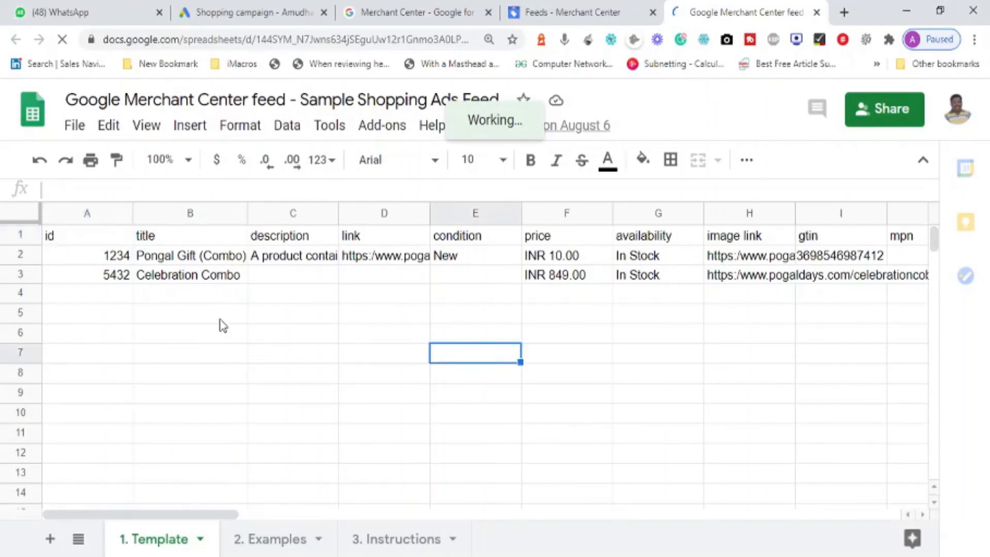
click(151, 262)
key(Right)
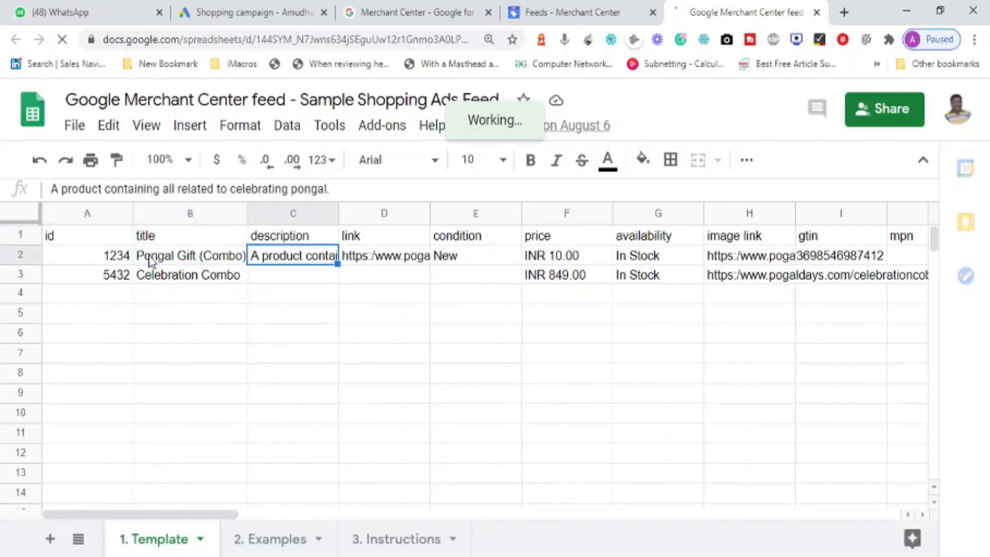
key(Right)
key(Right)
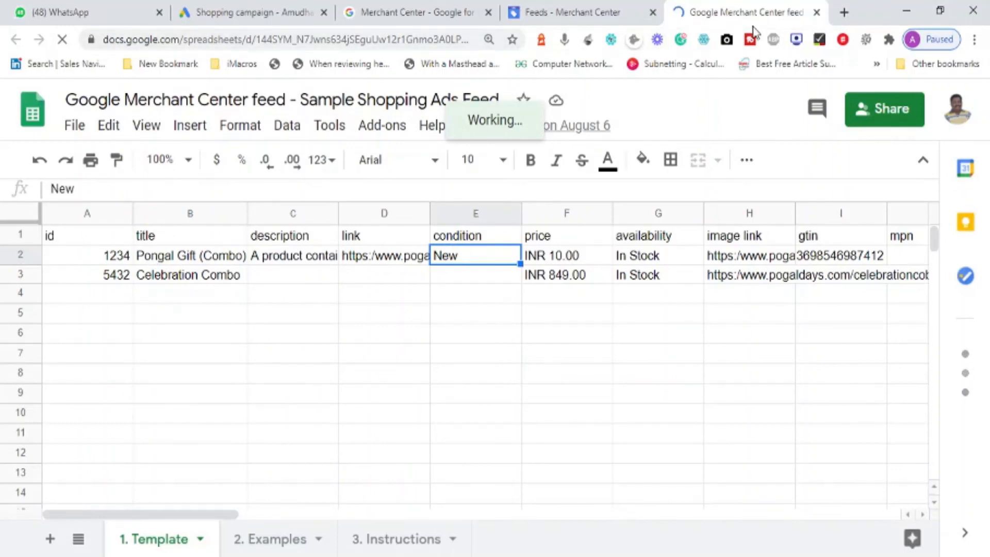
Compare the Google Ads ad group setup with the feed spreadsheet and the Merchant Center feeds page, returning to the ad group setup
click(272, 22)
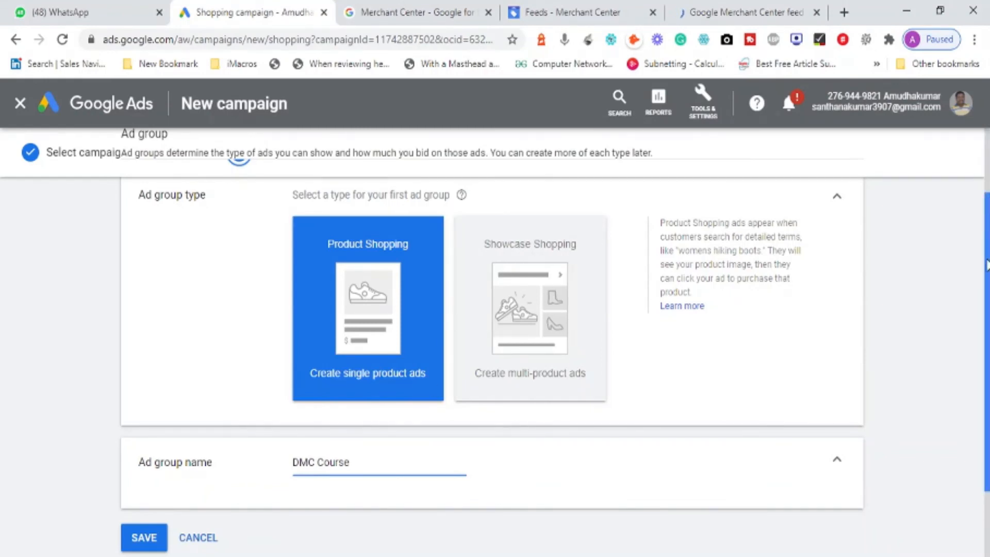
drag(987, 263, 986, 315)
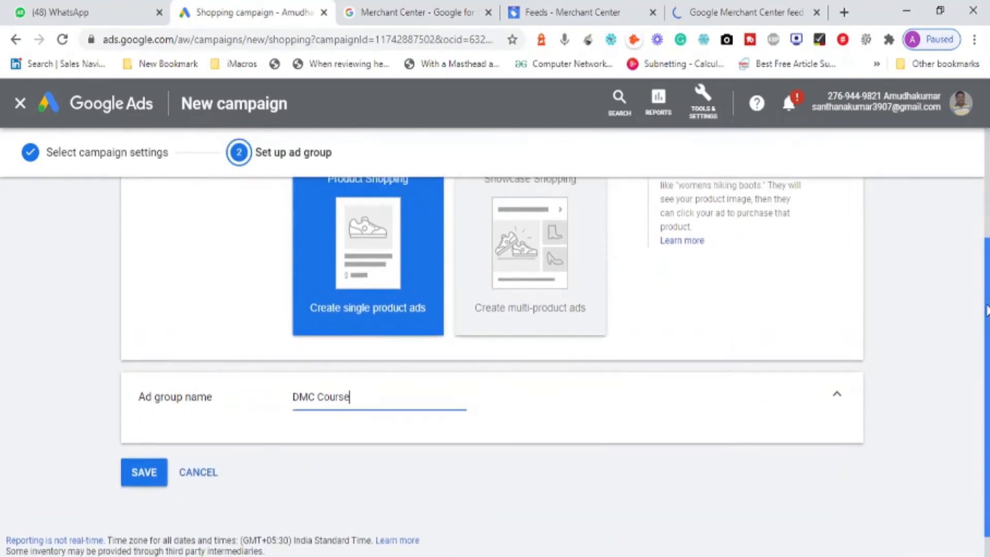
click(766, 10)
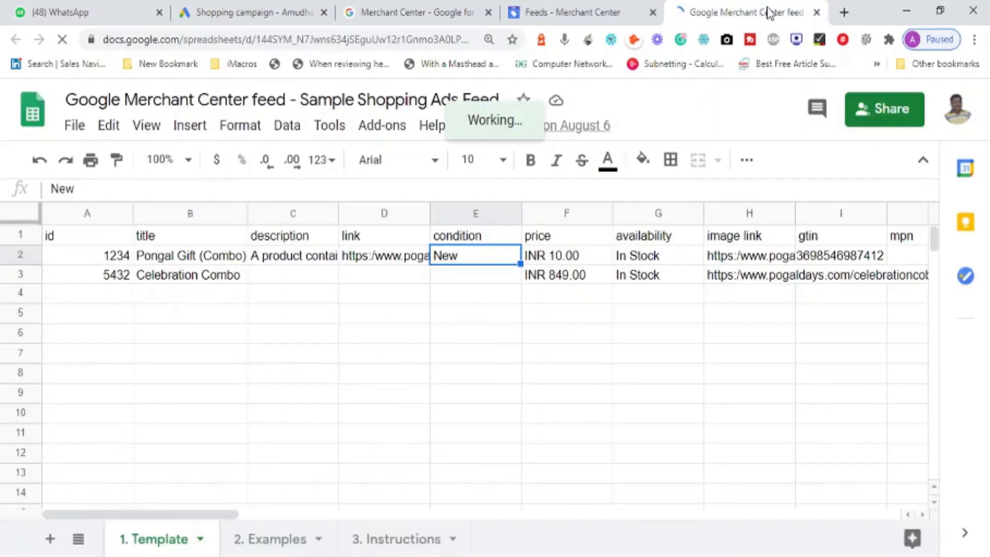
click(313, 440)
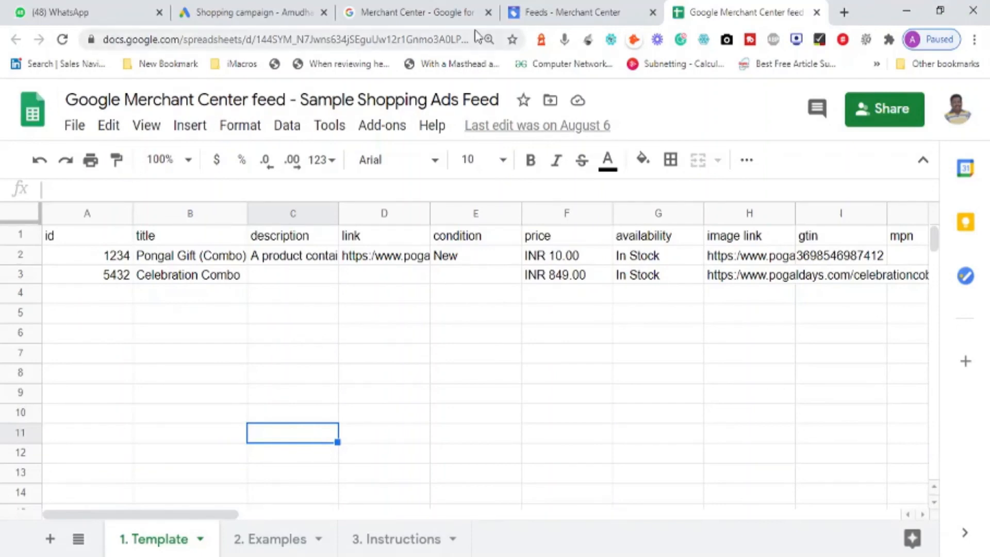
click(570, 19)
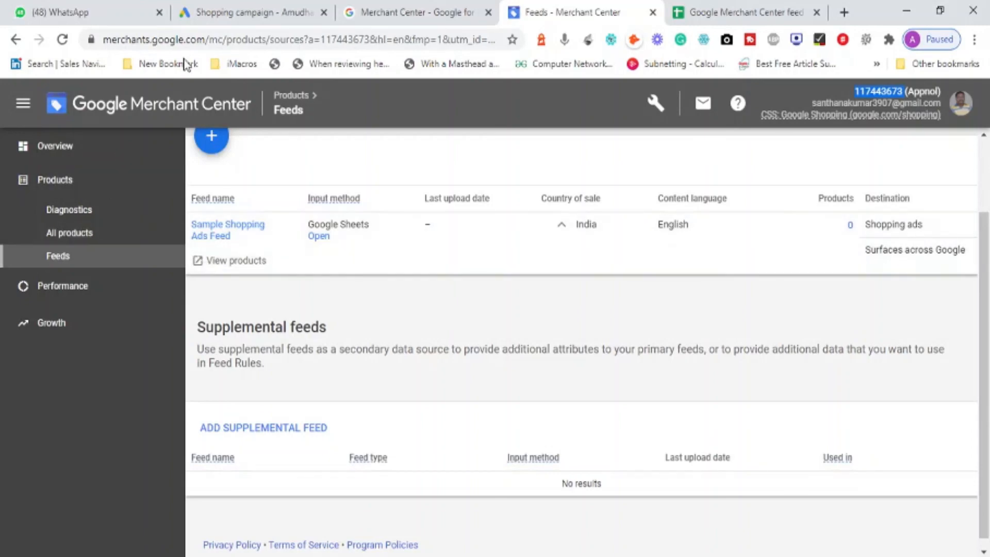
click(234, 13)
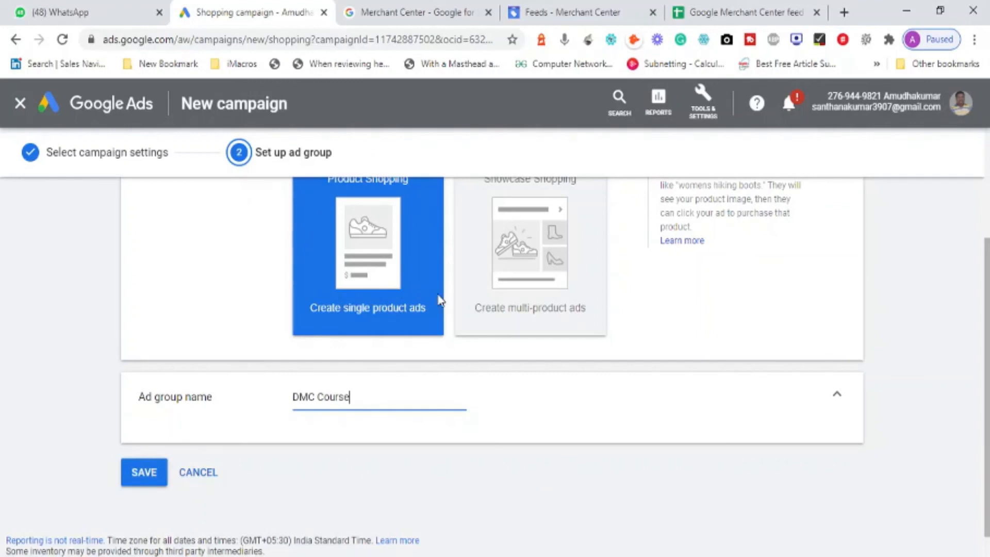
Switch the ad group type to Showcase Shopping and check its product group options against the feed sheet
click(531, 283)
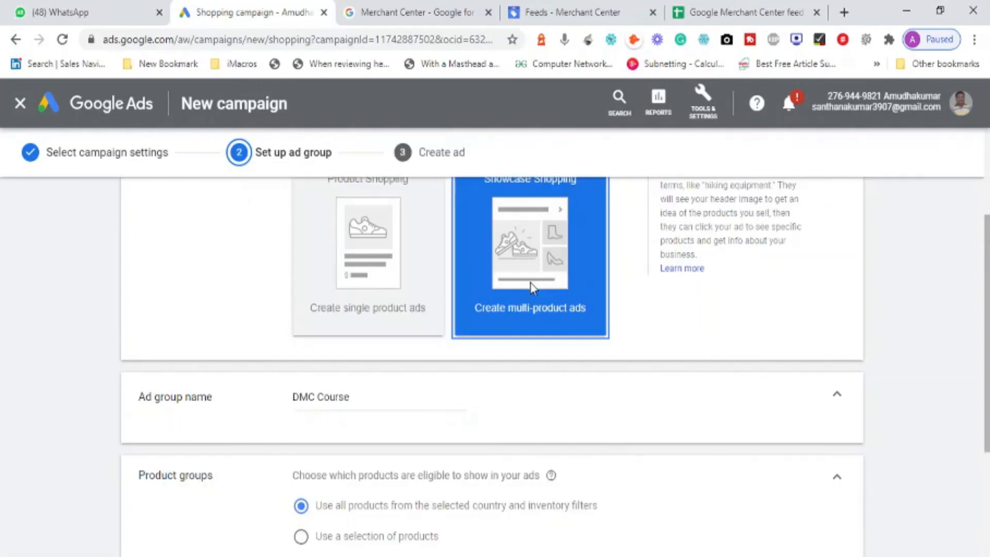
drag(986, 317, 986, 397)
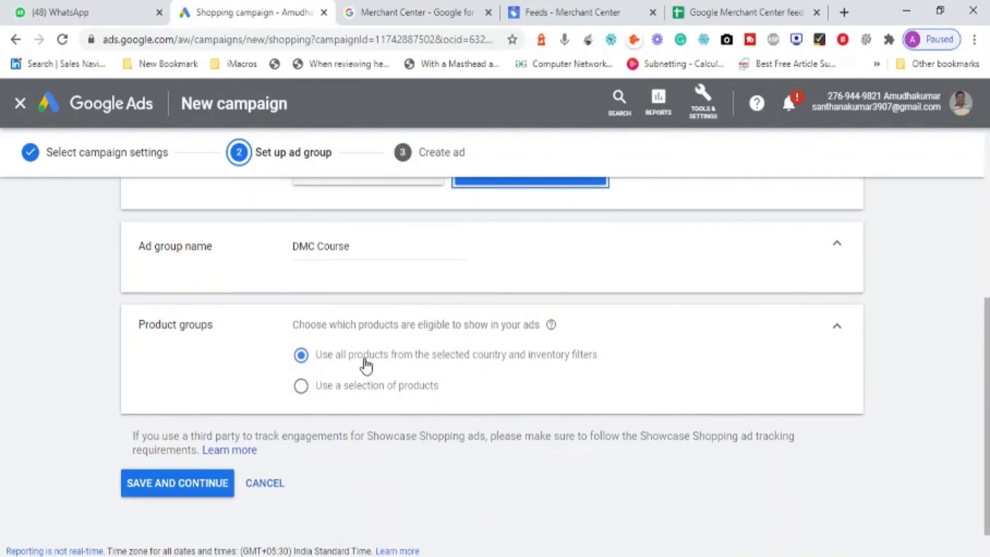
click(768, 16)
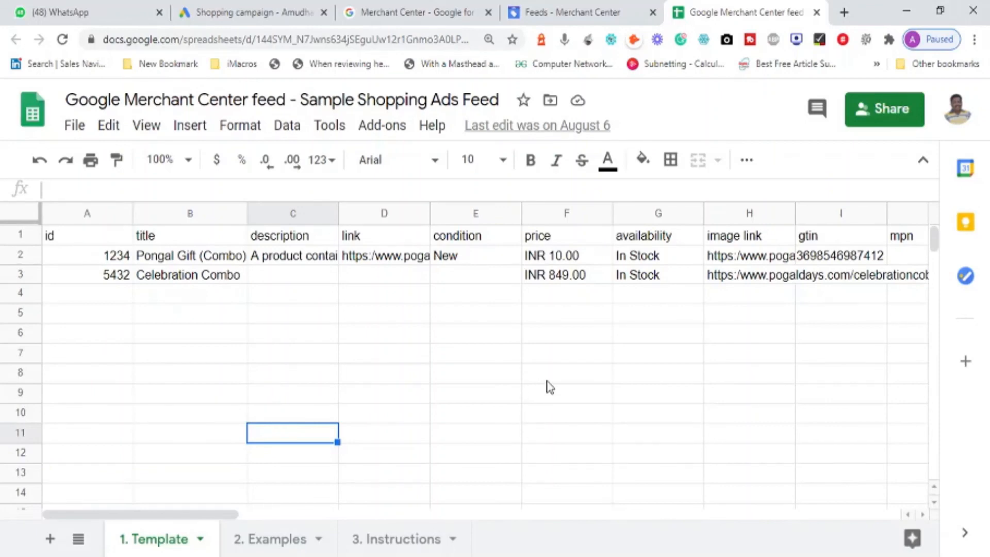
click(392, 10)
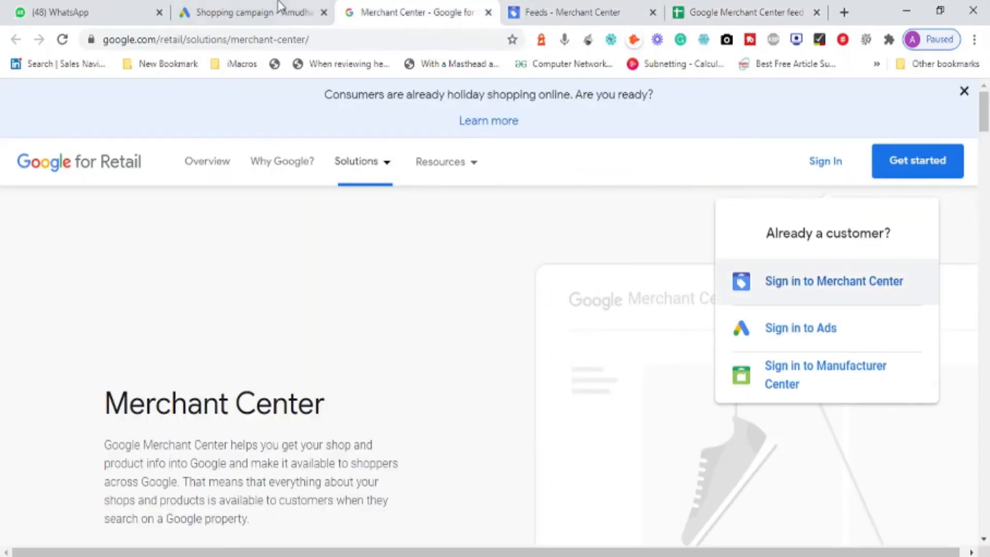
click(226, 9)
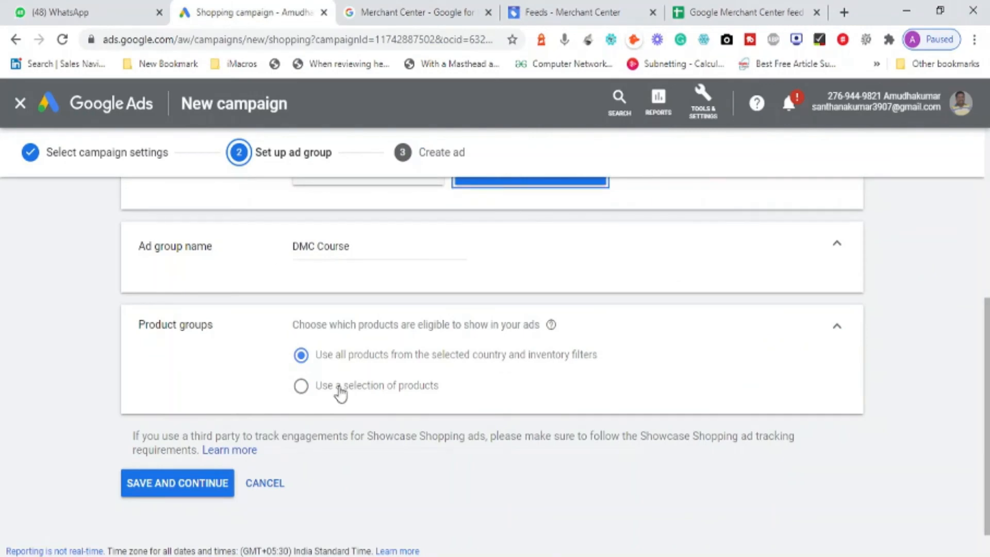
Set the product groups to use a selection of products and look over the attributes available for selecting them
click(301, 391)
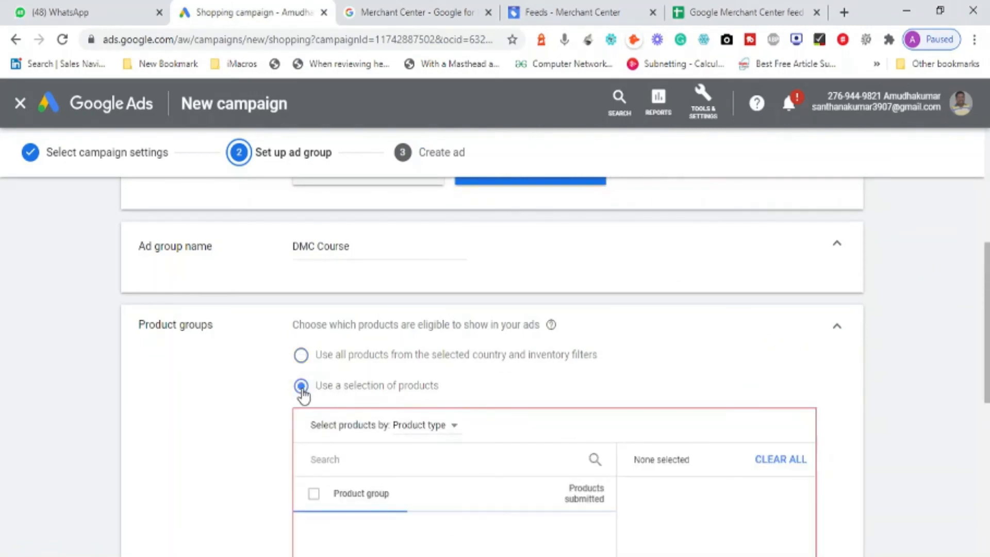
drag(987, 338, 987, 405)
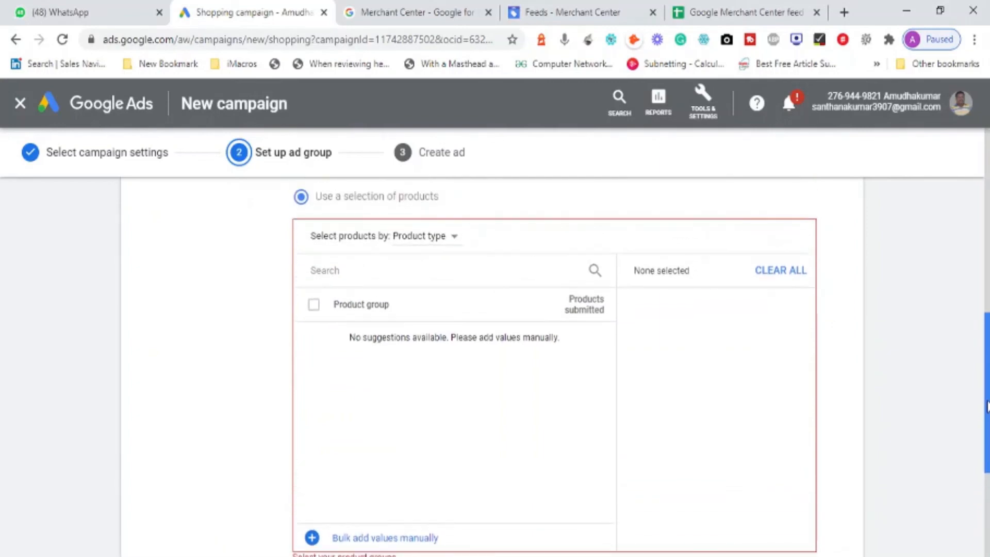
click(444, 238)
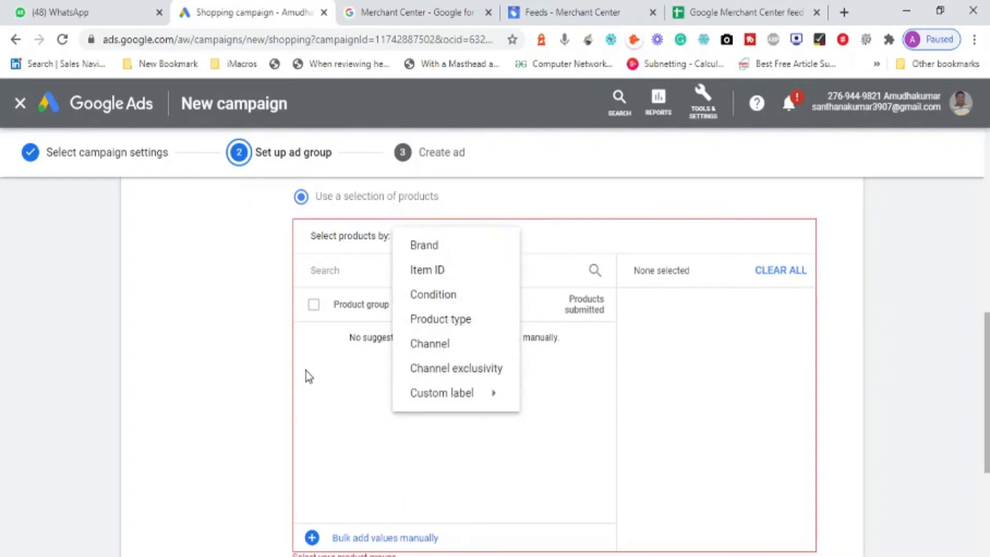
click(324, 491)
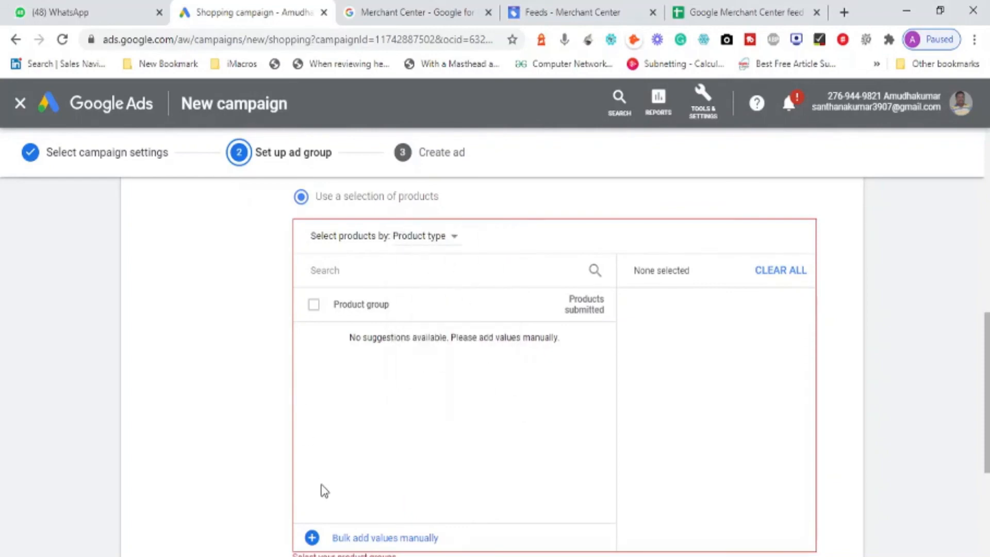
Glance at the Merchant Center feeds, return to the Google Ads setup and switch the ad group type back to Product Shopping
click(703, 13)
click(581, 20)
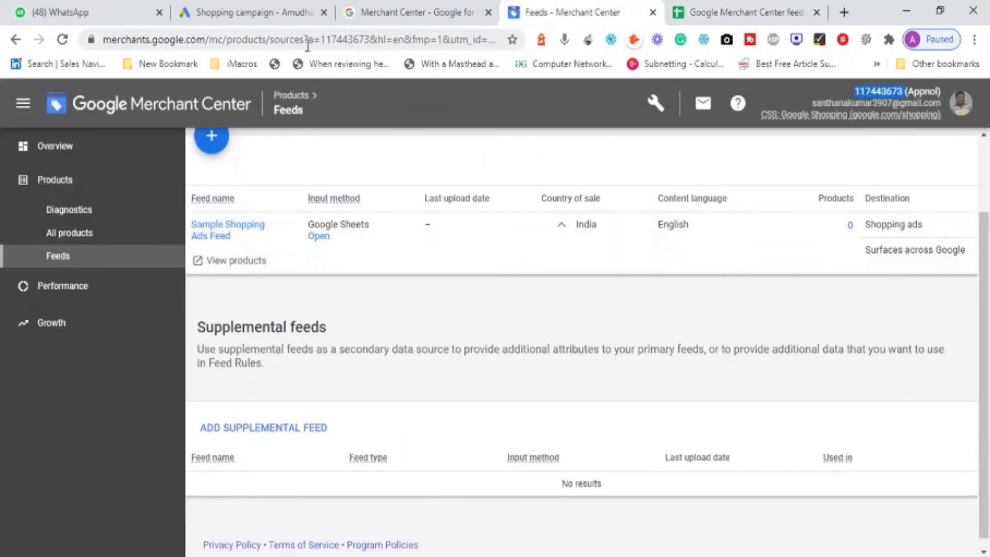
click(251, 16)
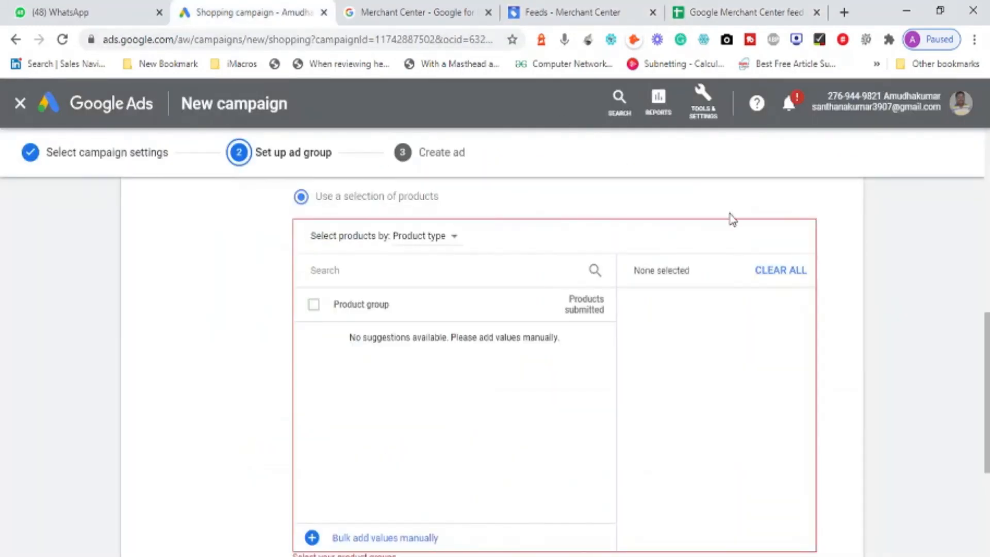
click(986, 292)
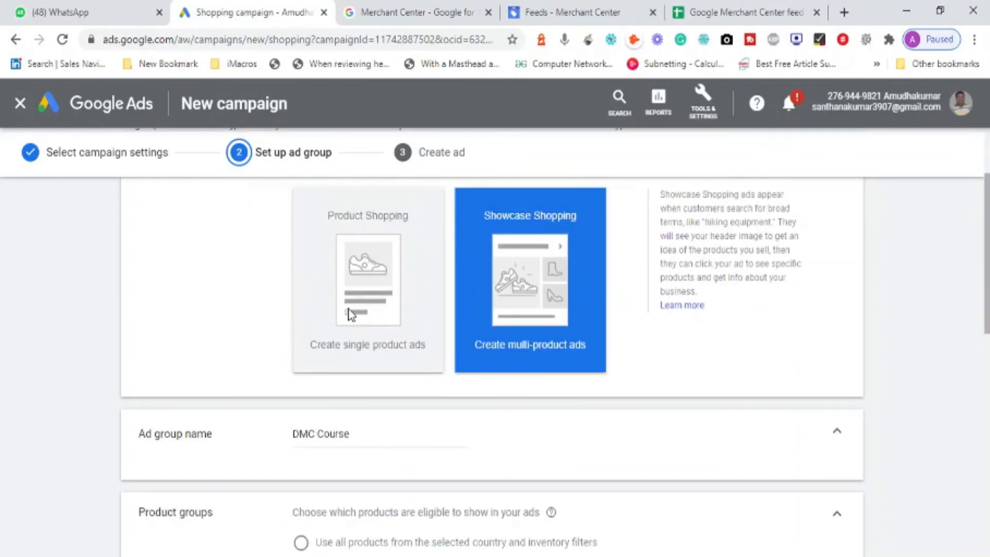
click(366, 304)
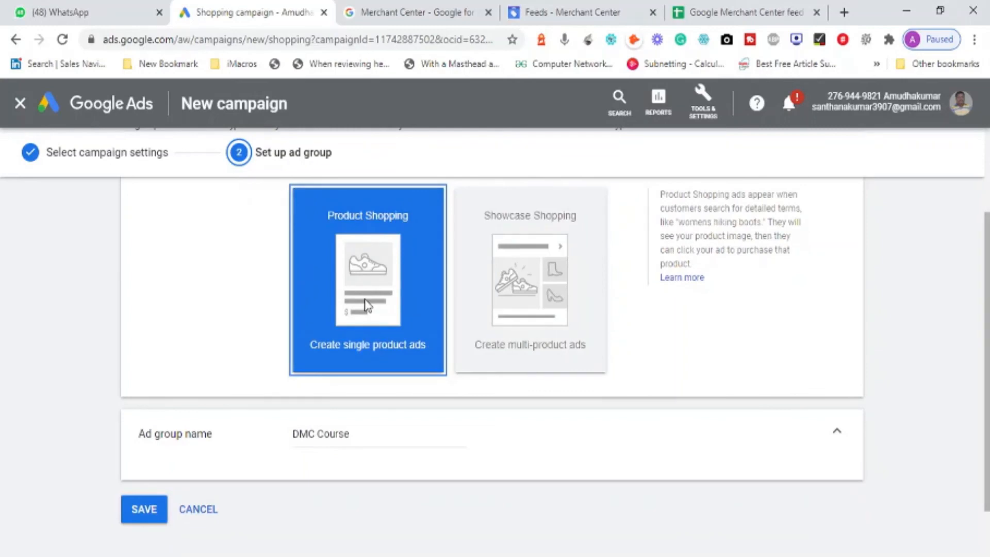
Return to the feed sheet and review the Pongal Gift (Combo) row cell by cell from its id to its price
click(717, 13)
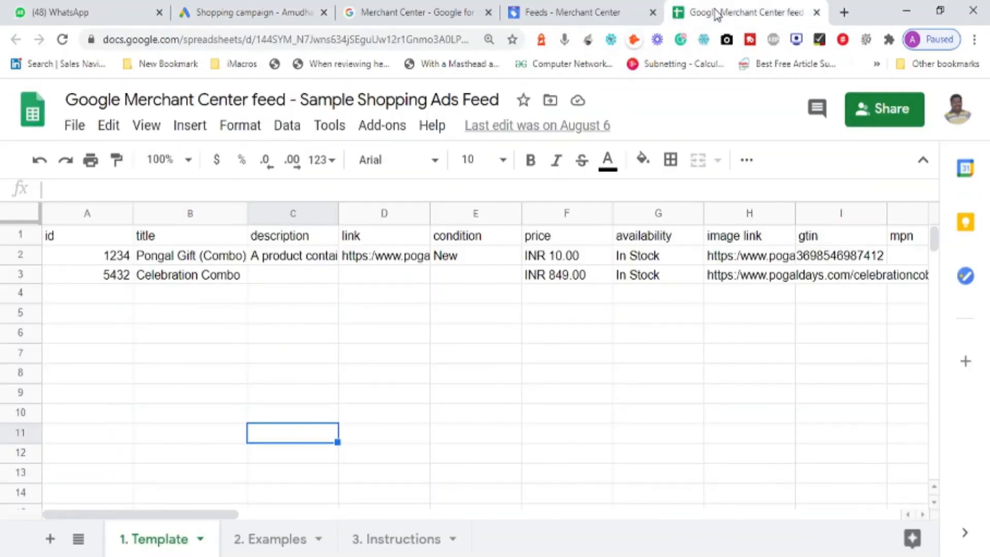
click(443, 379)
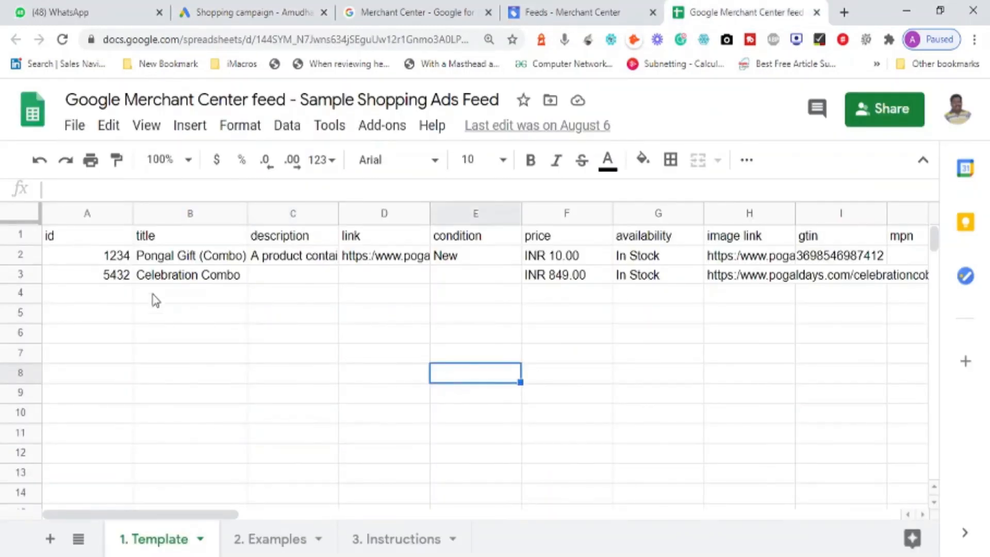
click(101, 256)
key(Right)
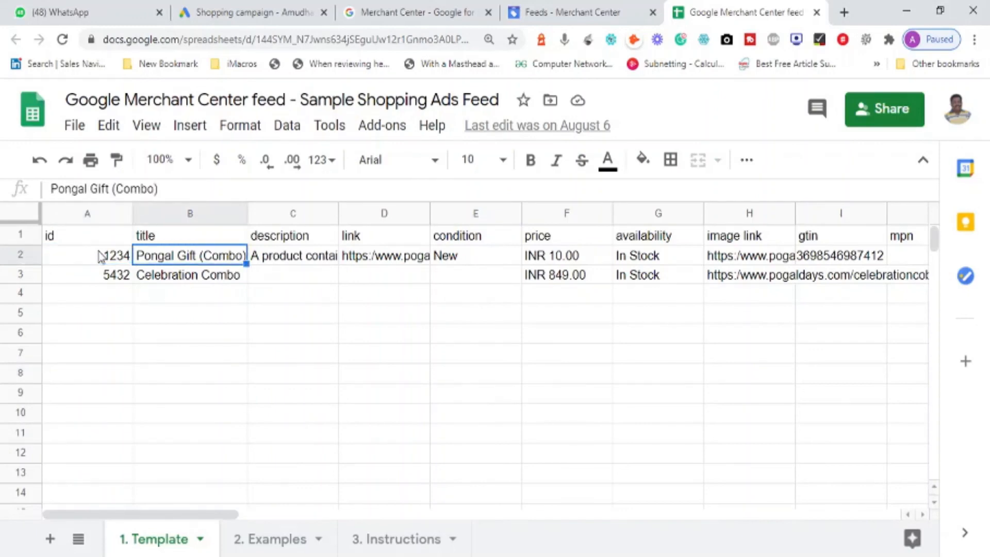
key(Right)
key(Right)
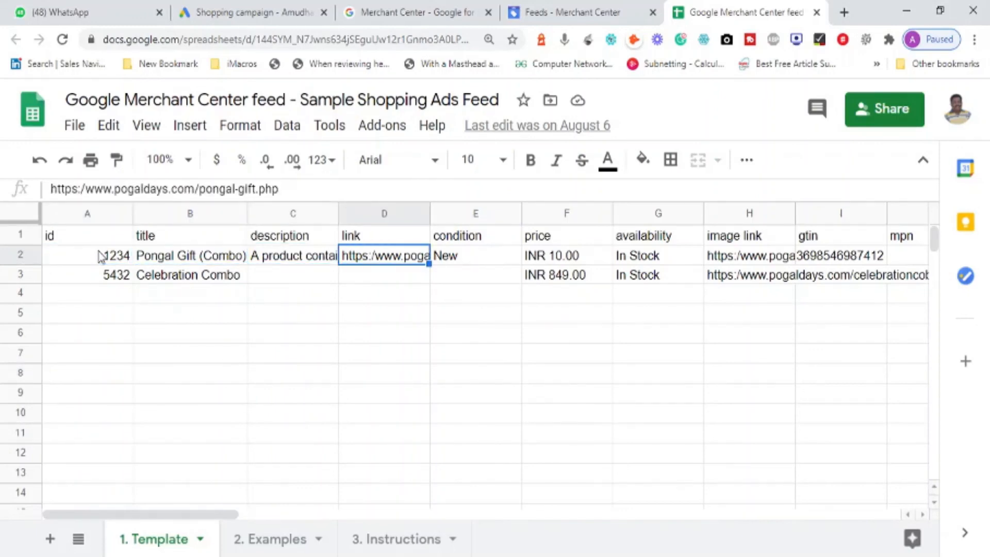
key(Right)
key(Right)
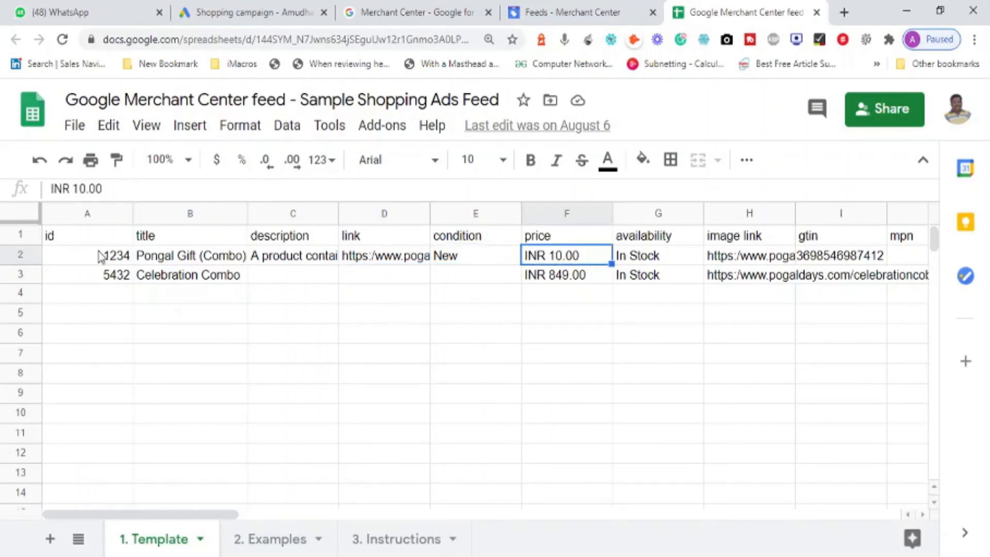
Check the Pongal Gift row's availability and image link, then search Google for "realme earbuds neo price" and examine its shopping ads
key(Right)
key(Right)
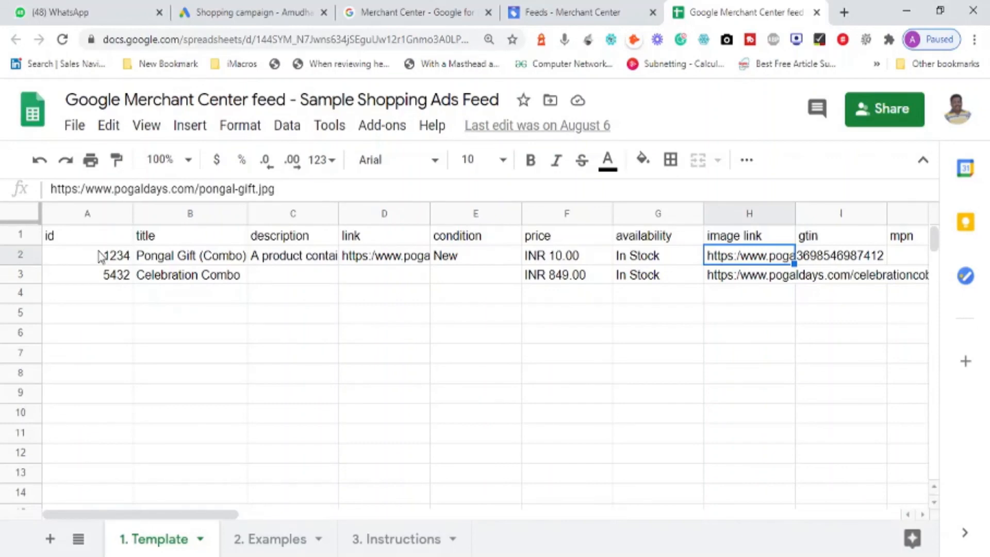
click(424, 11)
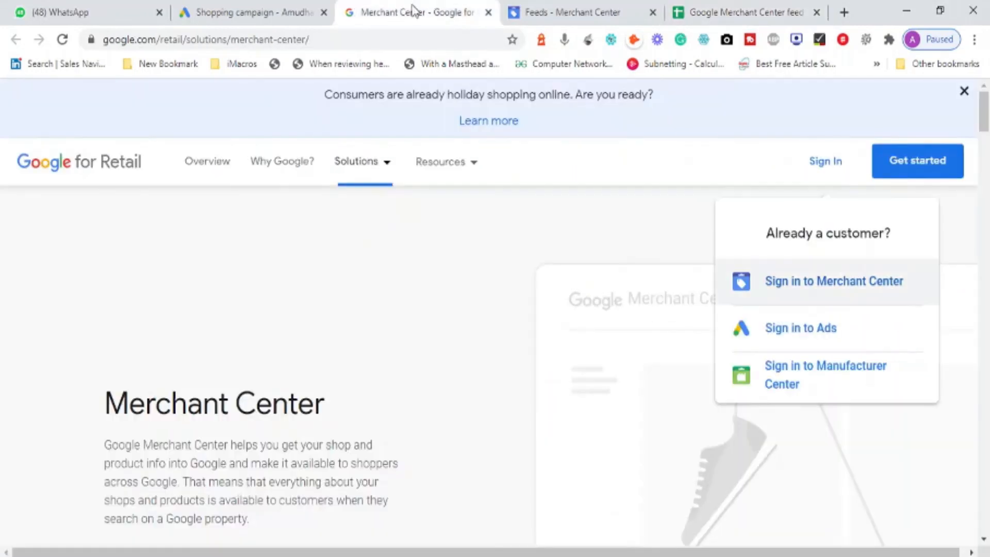
click(343, 45)
text(real)
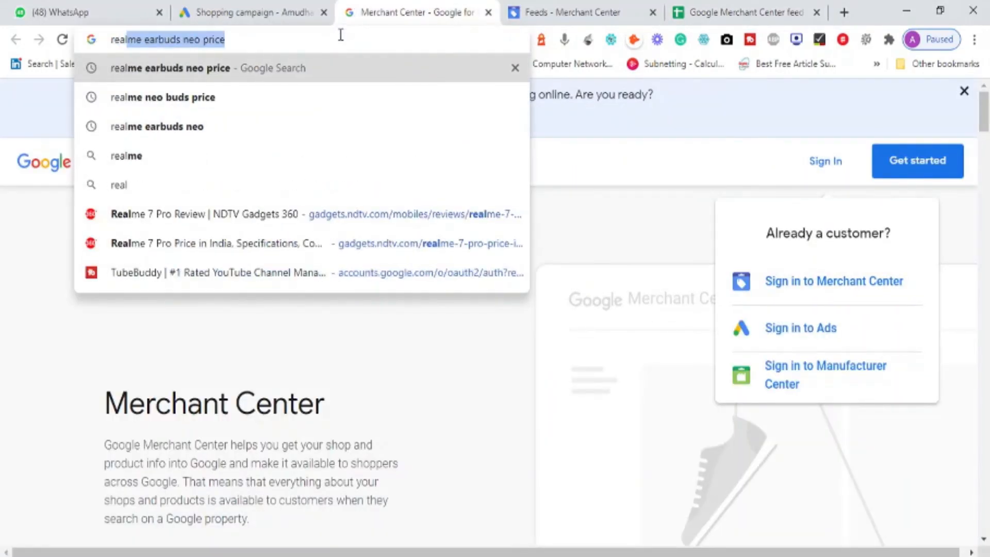
key(Return)
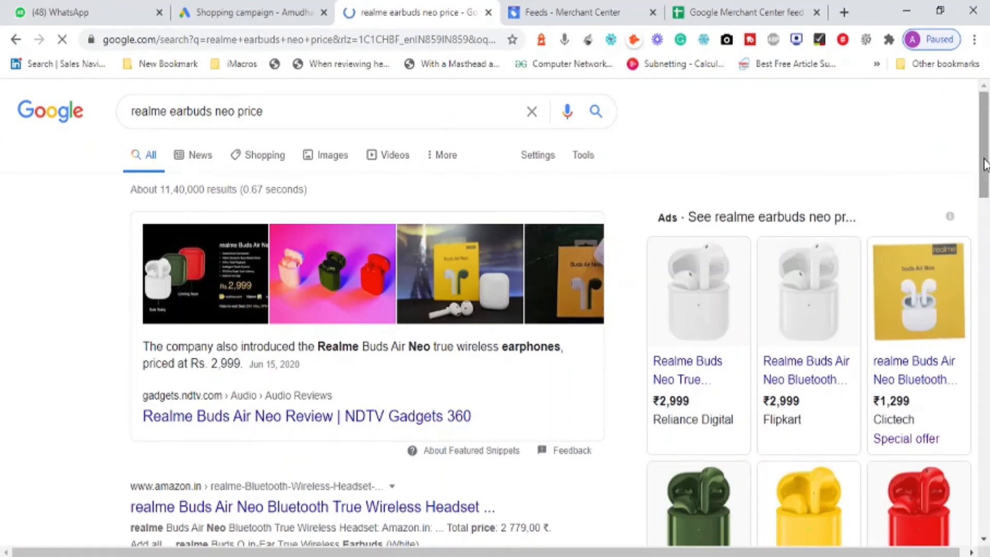
drag(984, 162, 984, 183)
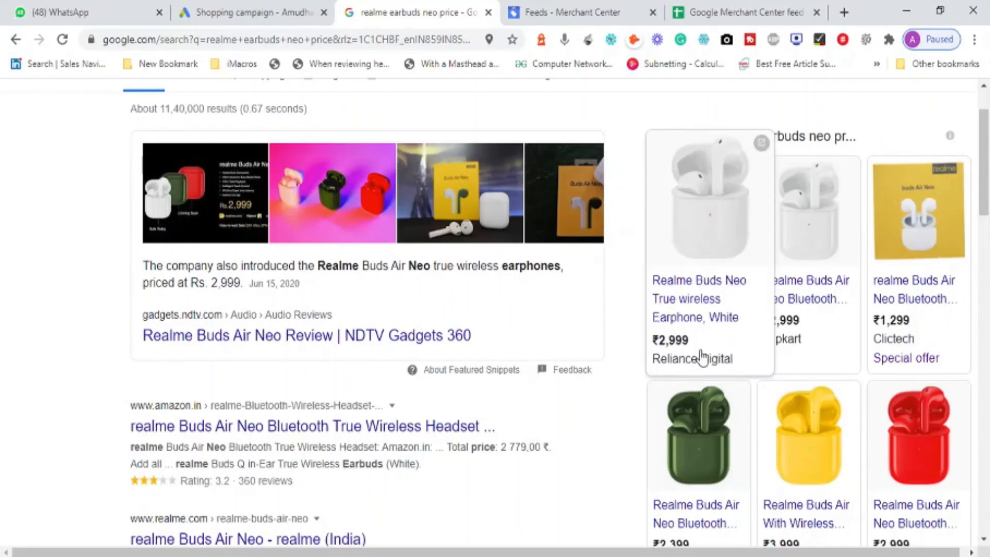
Return to the feed sheet and select whole rows from the Pongal Gift (Combo) product in row 2 down to row 72
click(749, 13)
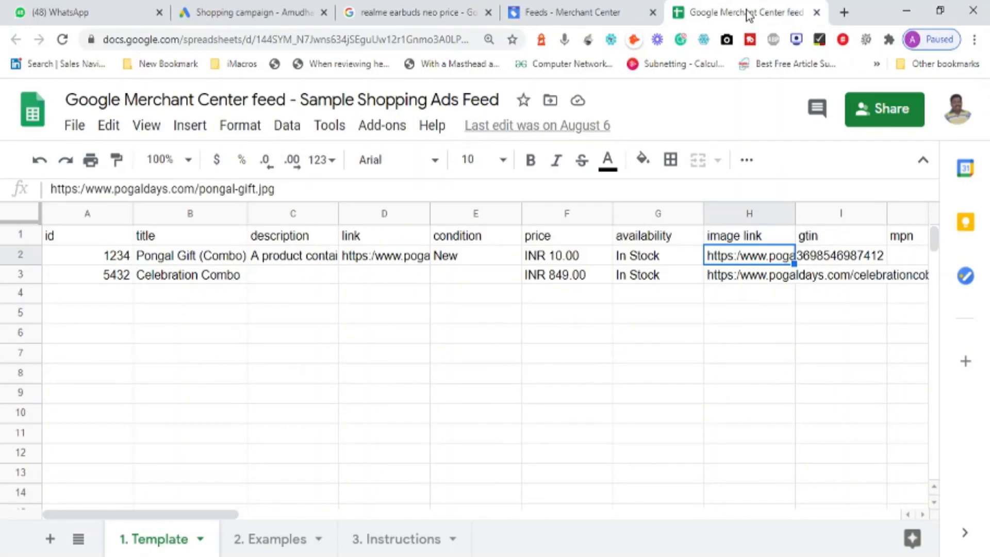
click(21, 255)
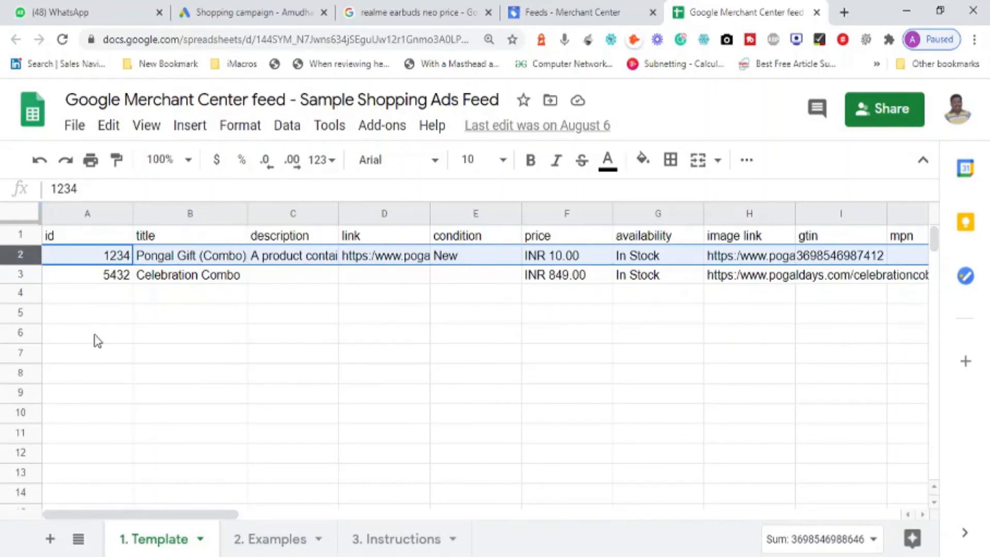
key(shift+Down)
key(shift+Down)
key(shift+Down)
key(shift+Down)
key(shift+Down)
key(shift+Down)
key(shift+Down)
key(shift+Down)
key(shift+Down)
key(shift+Down)
key(shift+Down)
key(shift+Down)
key(shift+Down)
key(shift+Down)
key(shift+Down)
key(shift+Down)
key(shift+Down)
key(shift+Down)
key(shift+Down)
key(shift+Down)
key(shift+Down)
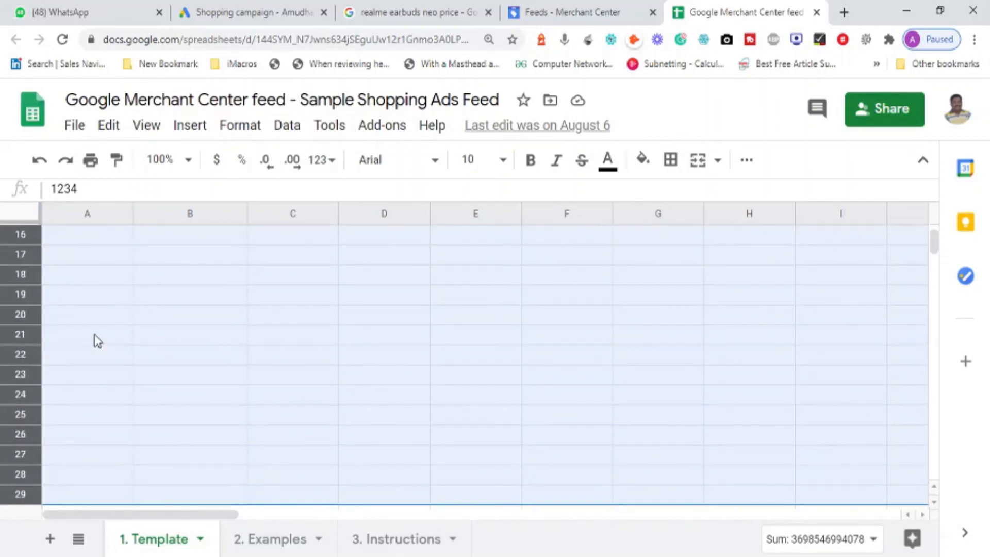
key(shift+Down)
key(shift+Down)
key(shift+Down)
key(shift+Down)
key(shift+Down)
key(shift+Down)
key(shift+Down)
key(shift+Down)
key(shift+Down)
key(shift+Down)
key(shift+Down)
key(shift+Down)
key(shift+Down)
key(shift+Down)
key(shift+Down)
key(shift+Down)
key(shift+Down)
key(shift+Down)
key(shift+Down)
key(shift+Down)
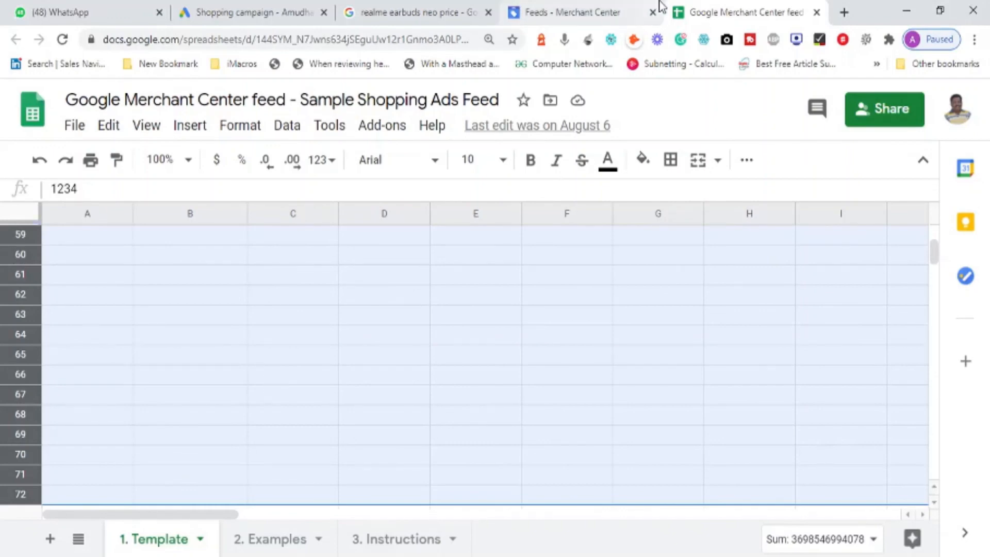
Return to the Google Ads campaign setup and review the ad group type and ad group name settings
click(624, 20)
click(733, 10)
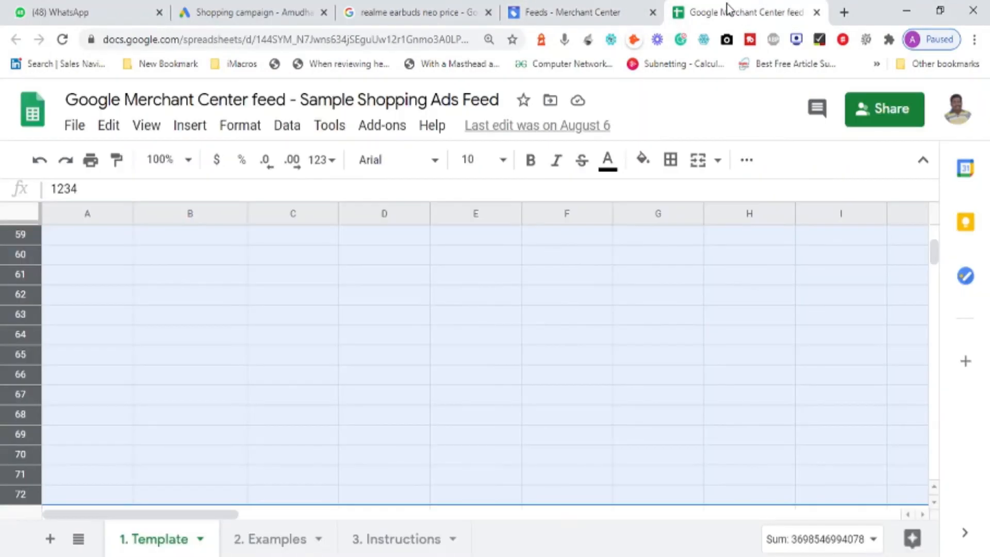
click(258, 13)
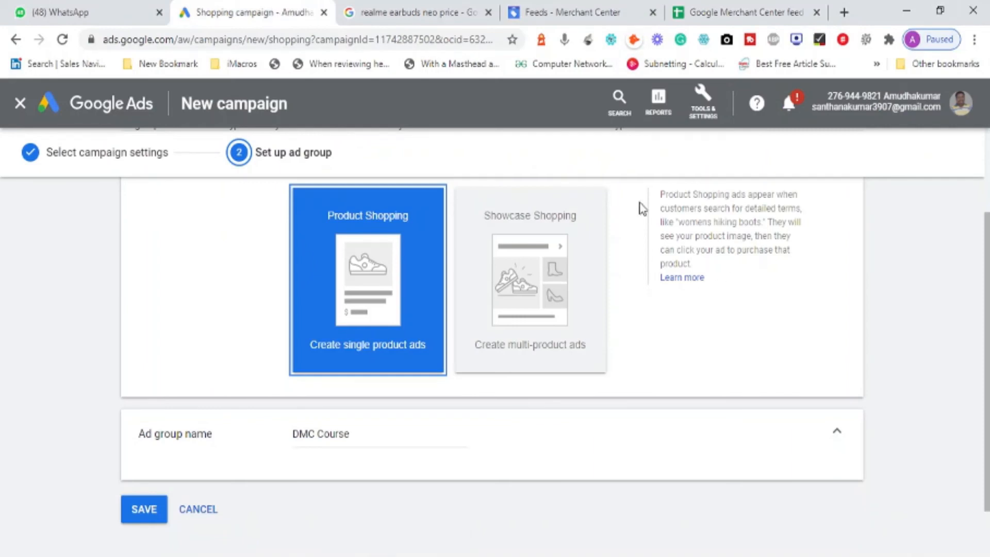
drag(986, 376, 986, 288)
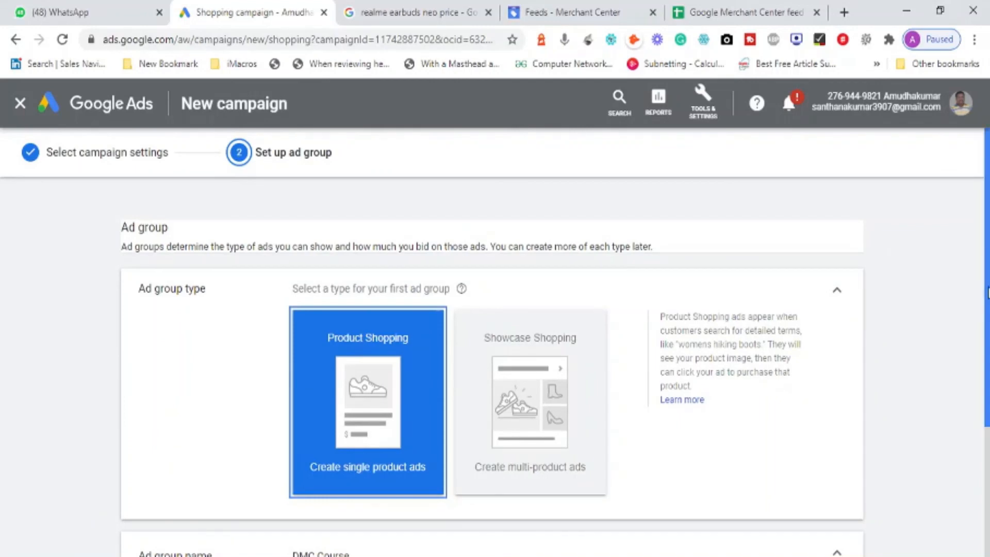
drag(986, 295, 986, 407)
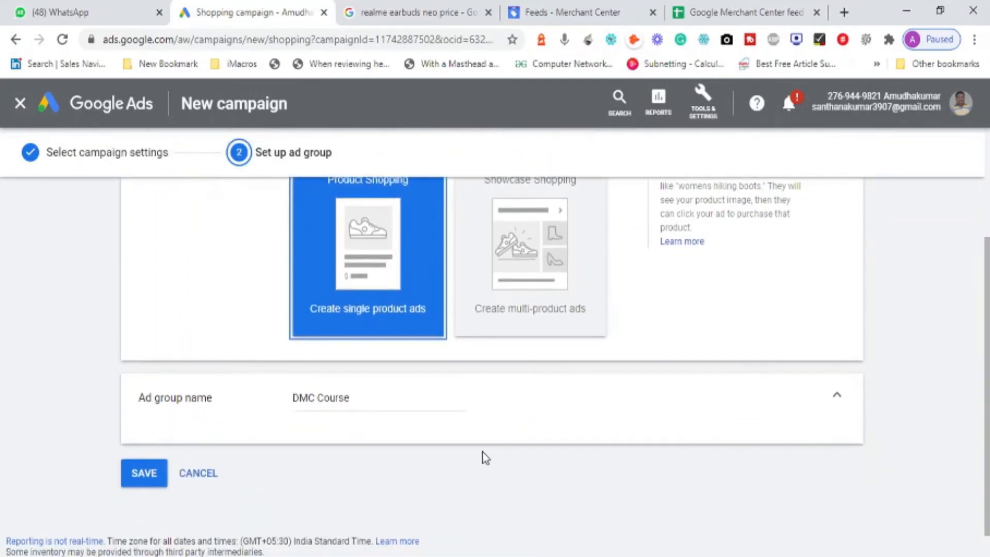